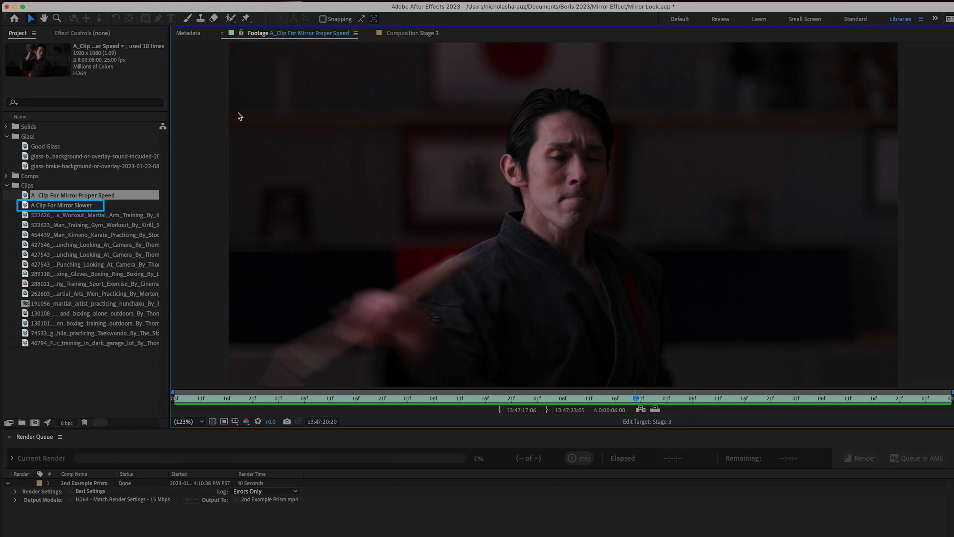
- Preview the A Clip For Mirror Slower footage and the cracks forming in the Good Glass footage
{"action": "double_click", "coordinate": [36, 205]}
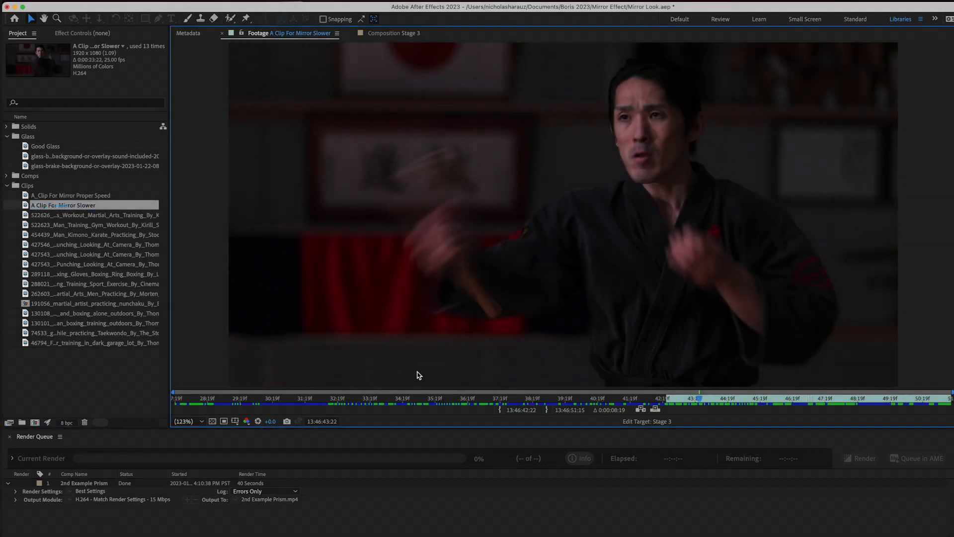
{"action": "left_click", "coordinate": [341, 399]}
{"action": "left_click_drag", "start_coordinate": [348, 400], "coordinate": [730, 399]}
{"action": "left_click_drag", "start_coordinate": [730, 362], "coordinate": [743, 386]}
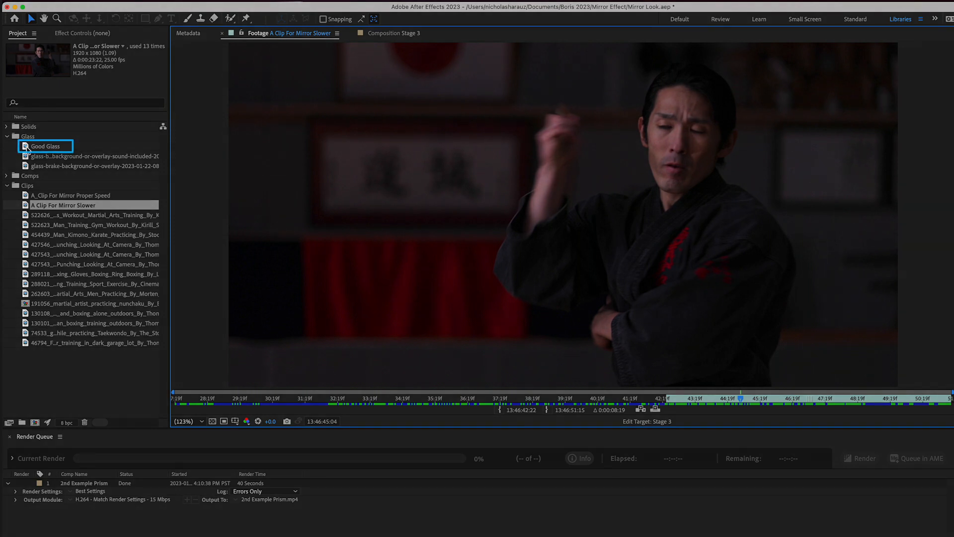
{"action": "double_click", "coordinate": [27, 149]}
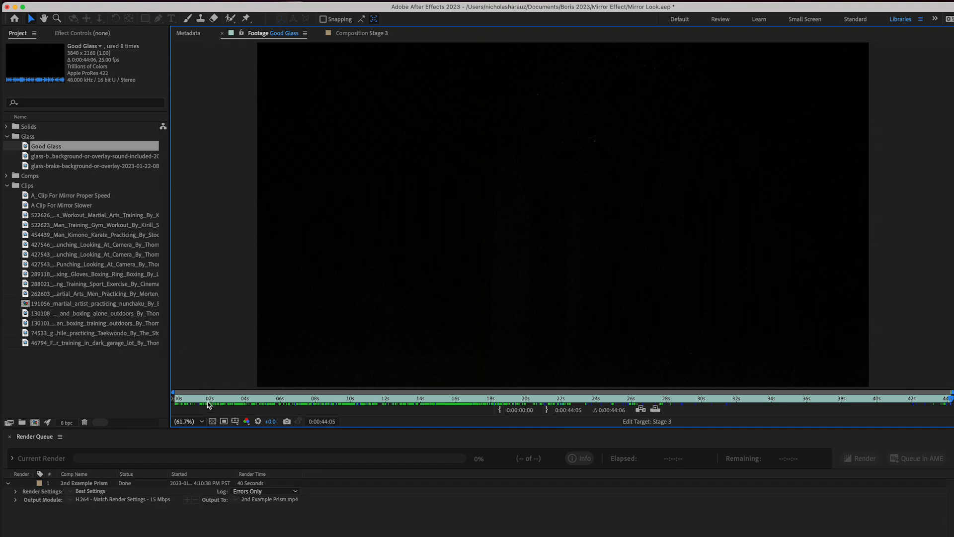
{"action": "left_click_drag", "start_coordinate": [208, 402], "coordinate": [456, 399]}
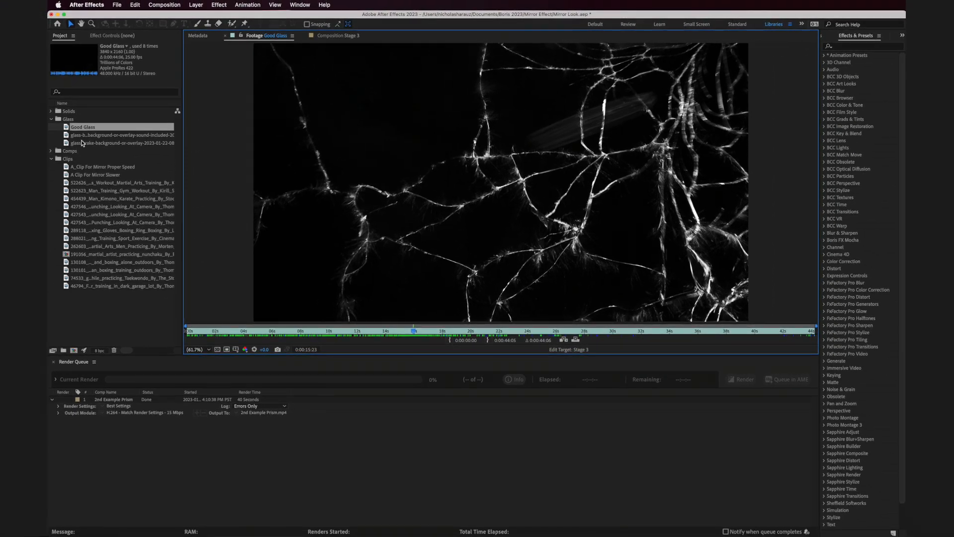
- Create a composition from the A_Clip For Mirror Proper Speed footage and set its start timecode to 0
{"action": "left_click_drag", "start_coordinate": [82, 167], "coordinate": [73, 350]}
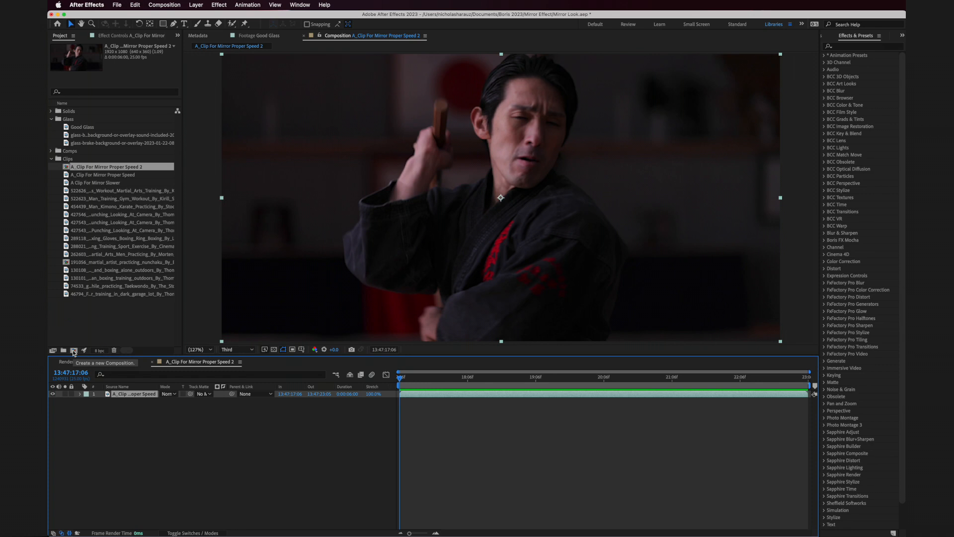
{"action": "left_click", "coordinate": [165, 5]}
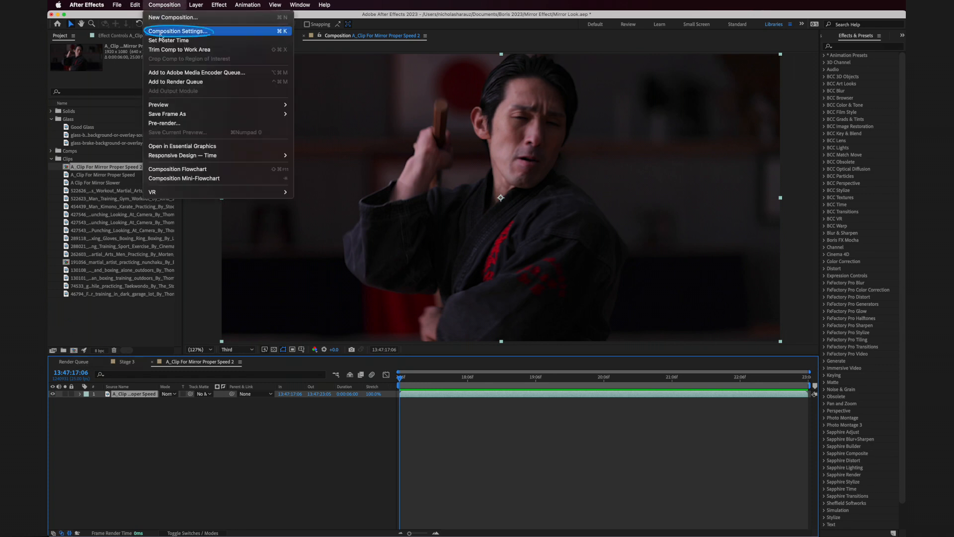
{"action": "left_click", "coordinate": [179, 32]}
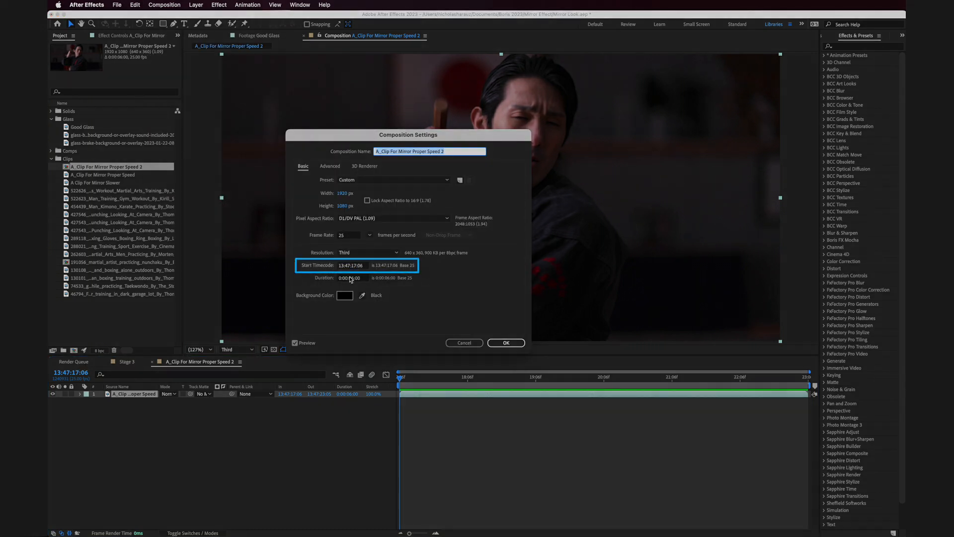
{"action": "left_click", "coordinate": [354, 277]}
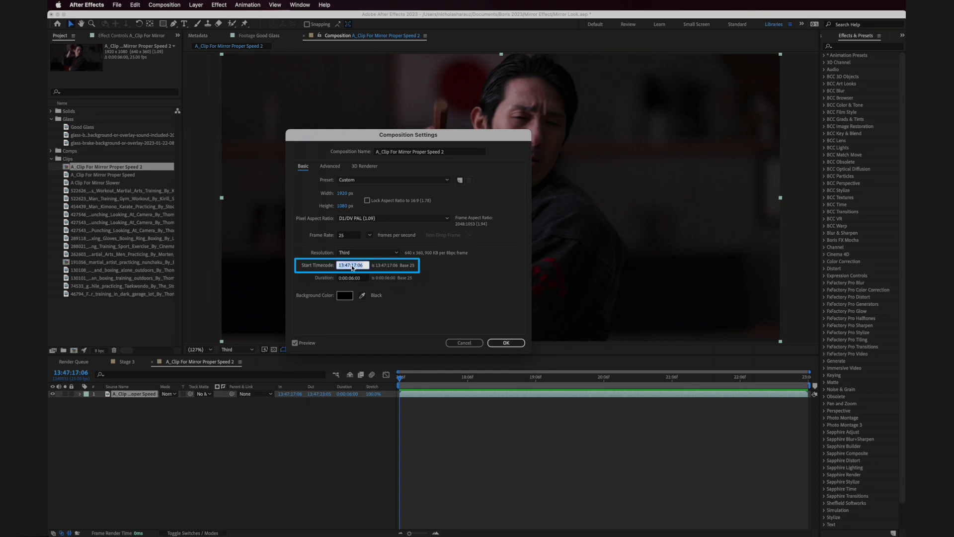
{"action": "type", "text": "0:00:00:00"}
{"action": "left_click", "coordinate": [507, 342]}
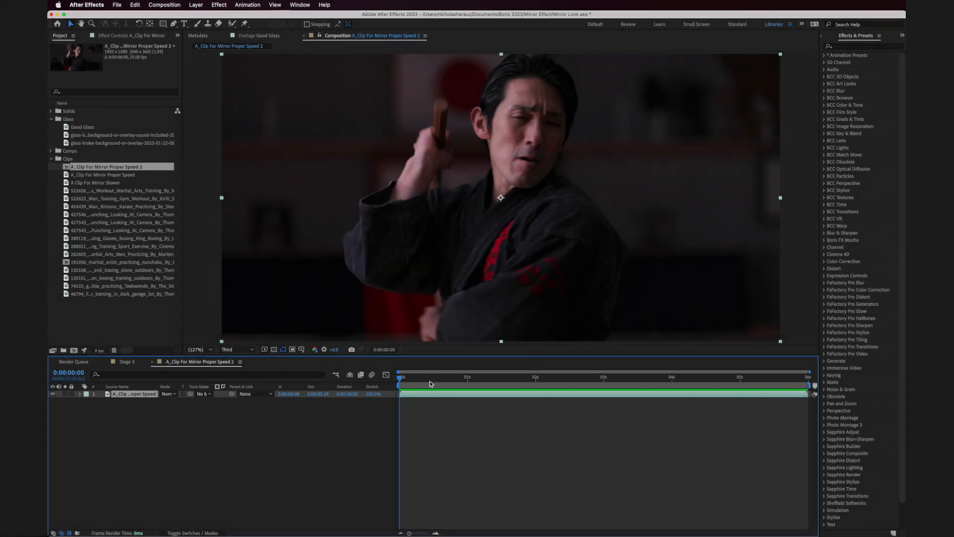
- Set the composition time to 0:00:01:00 and trim the Good Glass footage to run from 0:00:15:16 to 0:00:15:23
{"action": "left_click_drag", "start_coordinate": [430, 384], "coordinate": [473, 358]}
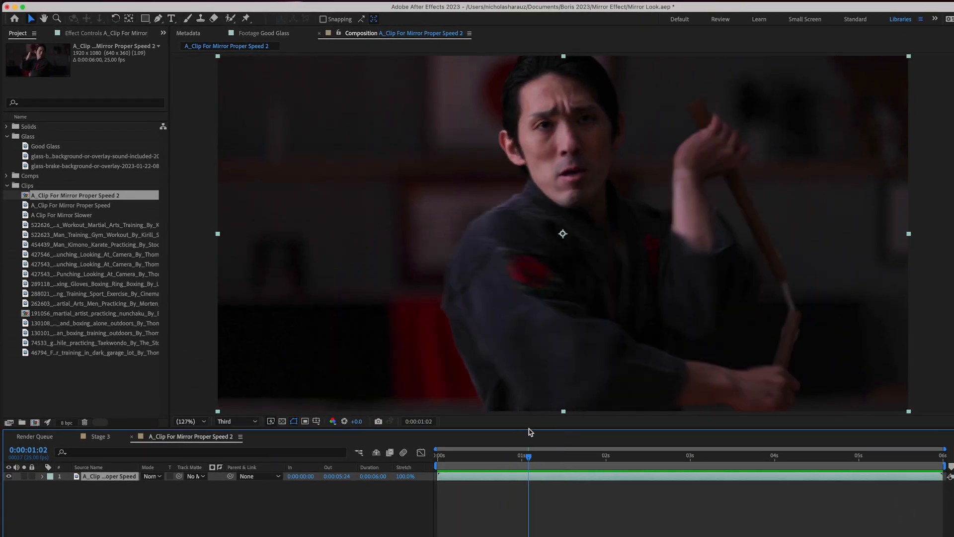
{"action": "mouse_move", "coordinate": [529, 456]}
{"action": "left_mouse_down"}
{"action": "mouse_move", "coordinate": [567, 456]}
{"action": "mouse_move", "coordinate": [471, 462]}
{"action": "mouse_move", "coordinate": [556, 462]}
{"action": "mouse_move", "coordinate": [502, 462]}
{"action": "mouse_move", "coordinate": [521, 462]}
{"action": "left_mouse_up"}
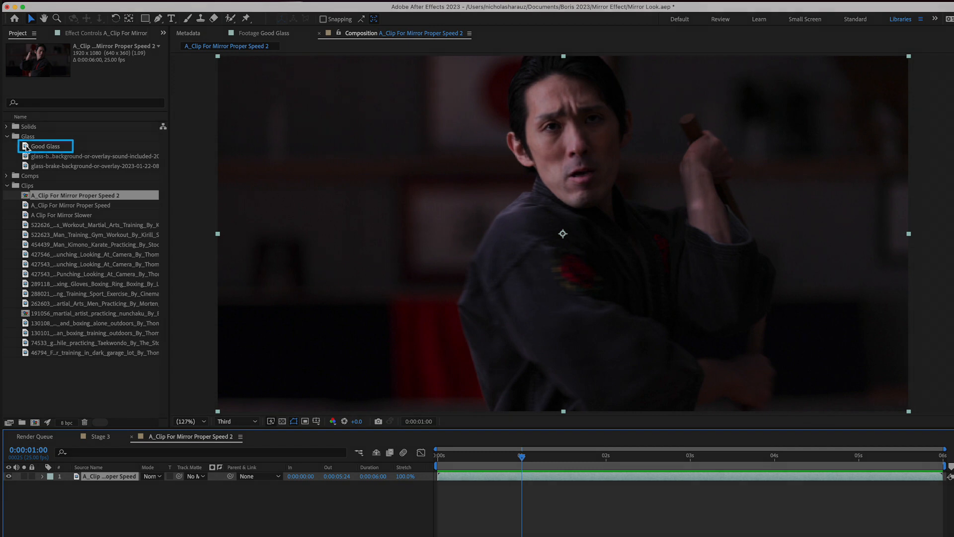
{"action": "double_click", "coordinate": [27, 146]}
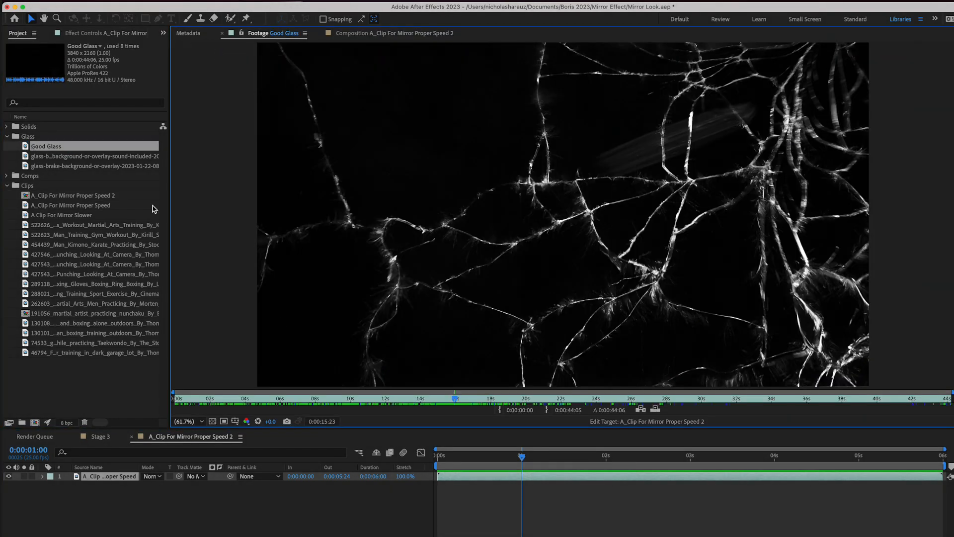
{"action": "left_click_drag", "start_coordinate": [297, 402], "coordinate": [456, 401]}
{"action": "key", "text": "alt+bracketright"}
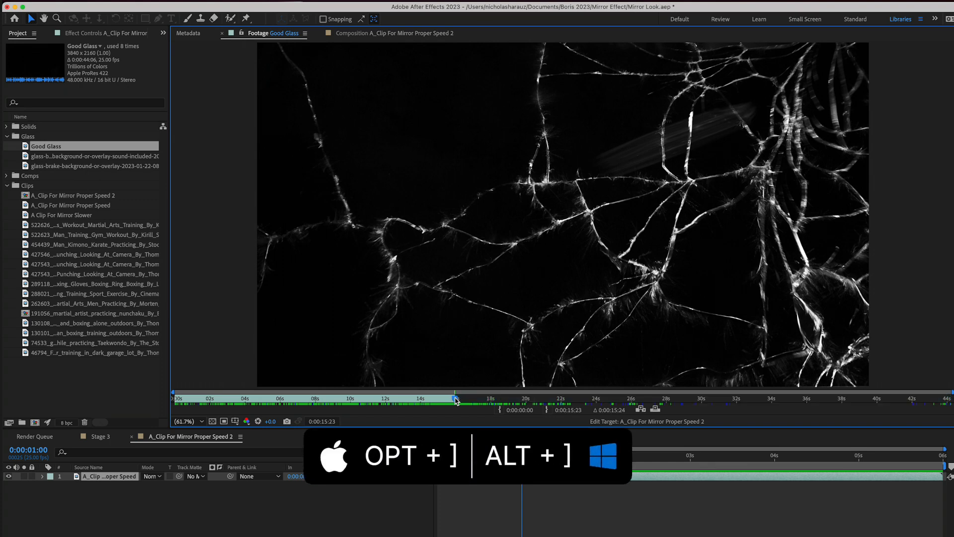
{"action": "left_click_drag", "start_coordinate": [456, 401], "coordinate": [451, 402]}
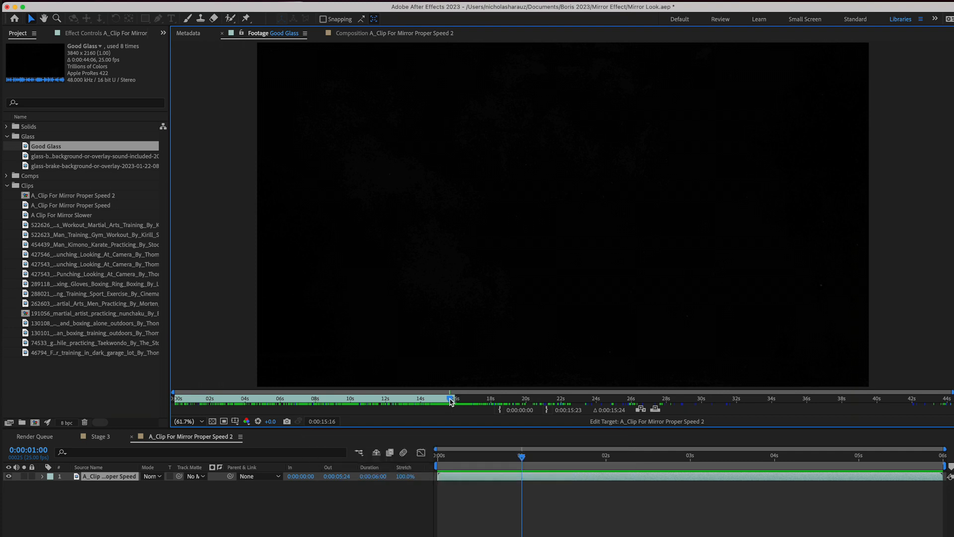
{"action": "key", "text": "alt+bracketleft"}
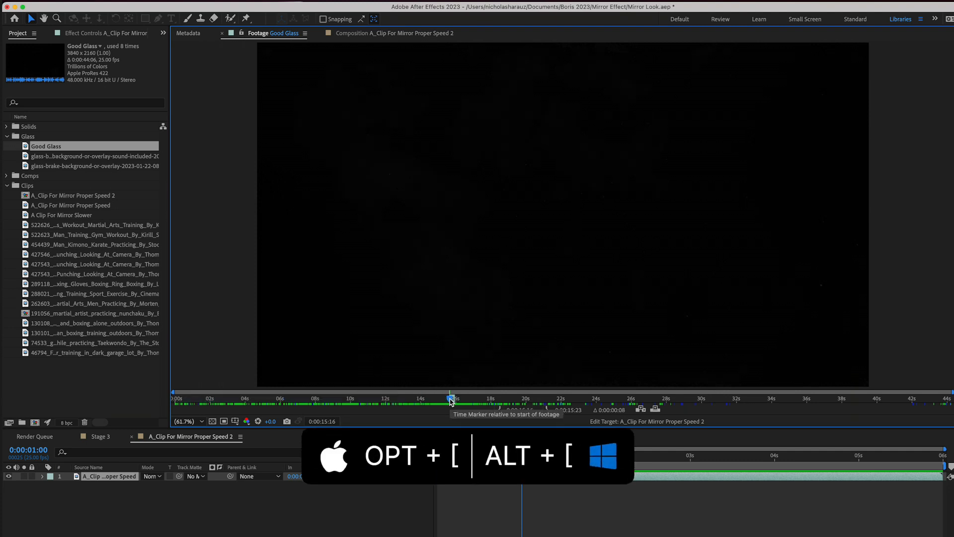
- Add the trimmed Good Glass footage above the fighter clip layer and align its end to 0:00:01:00
{"action": "left_click_drag", "start_coordinate": [27, 145], "coordinate": [526, 480]}
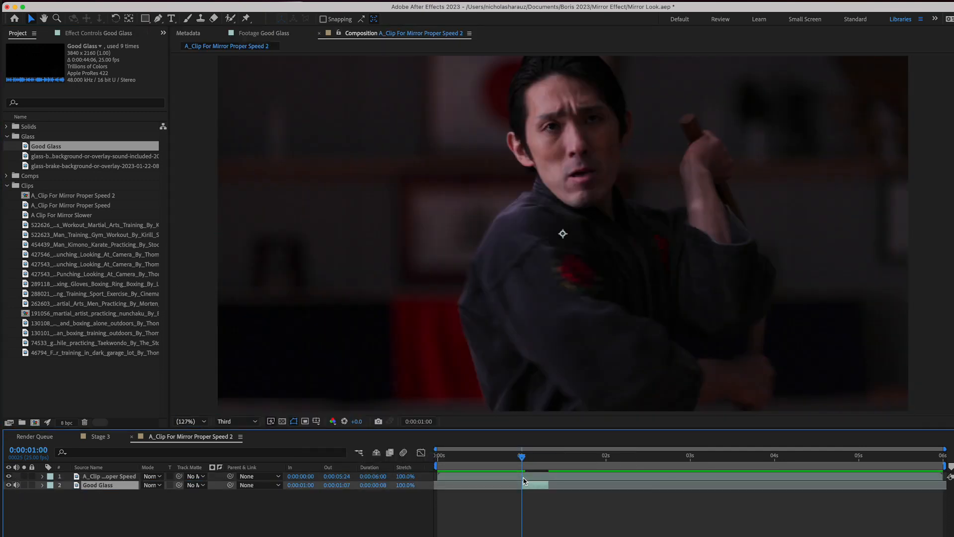
{"action": "left_click_drag", "start_coordinate": [118, 476], "coordinate": [118, 474]}
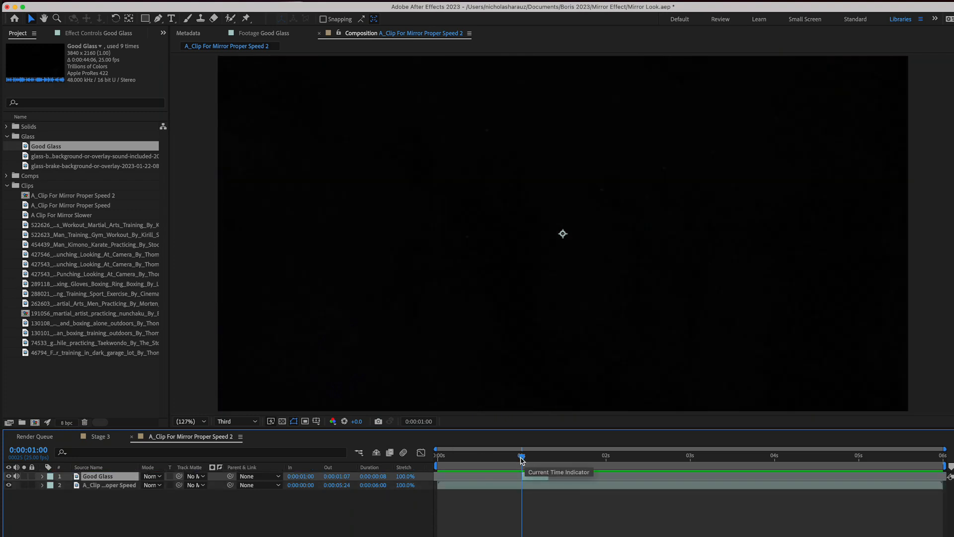
{"action": "key", "text": "bracketright"}
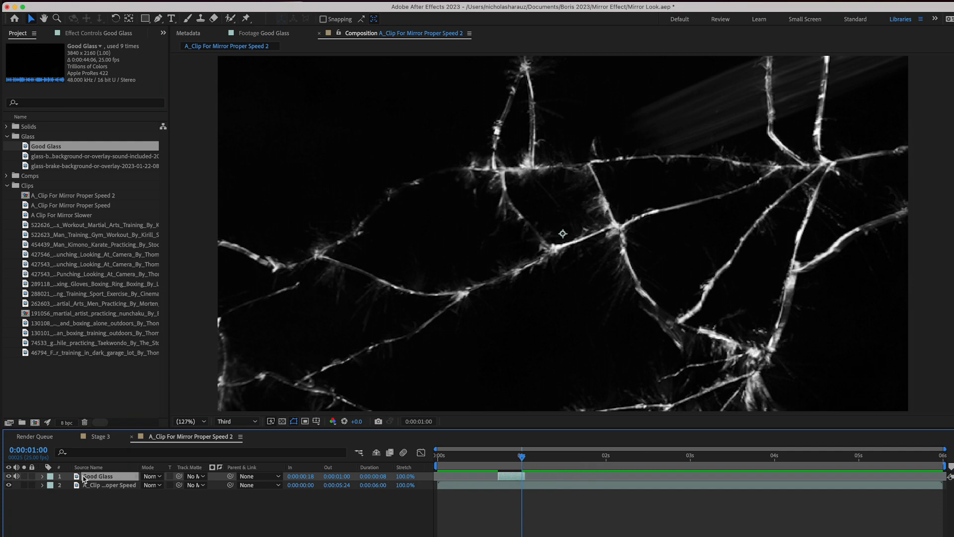
- Scale the Good Glass layer to 58% and set its blending mode to Add
{"action": "key", "text": "s"}
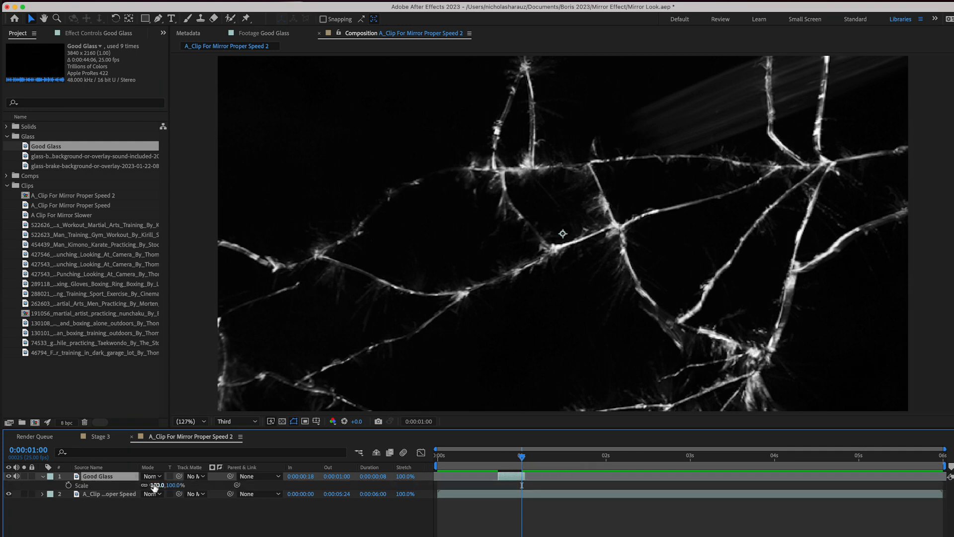
{"action": "left_click_drag", "start_coordinate": [155, 488], "coordinate": [132, 485]}
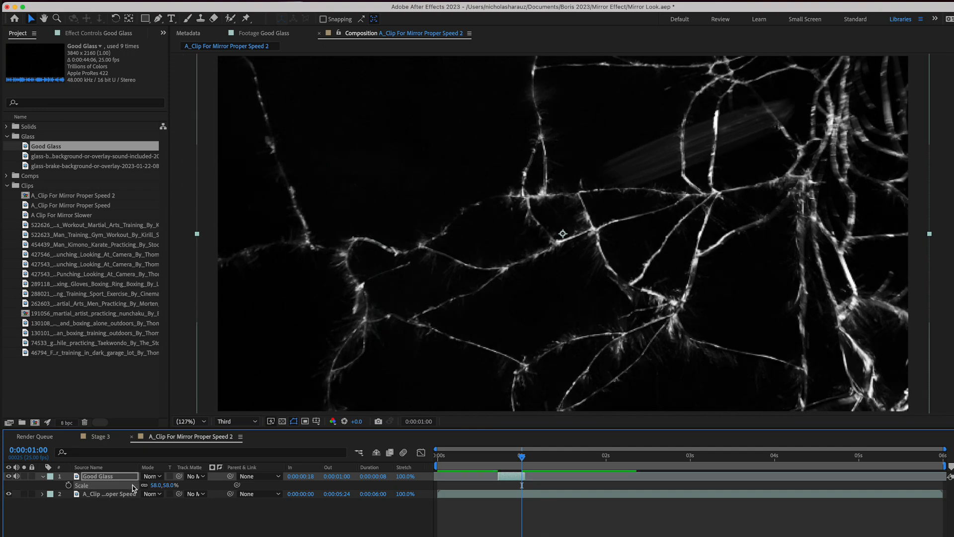
{"action": "left_click", "coordinate": [158, 477]}
{"action": "left_click", "coordinate": [193, 295]}
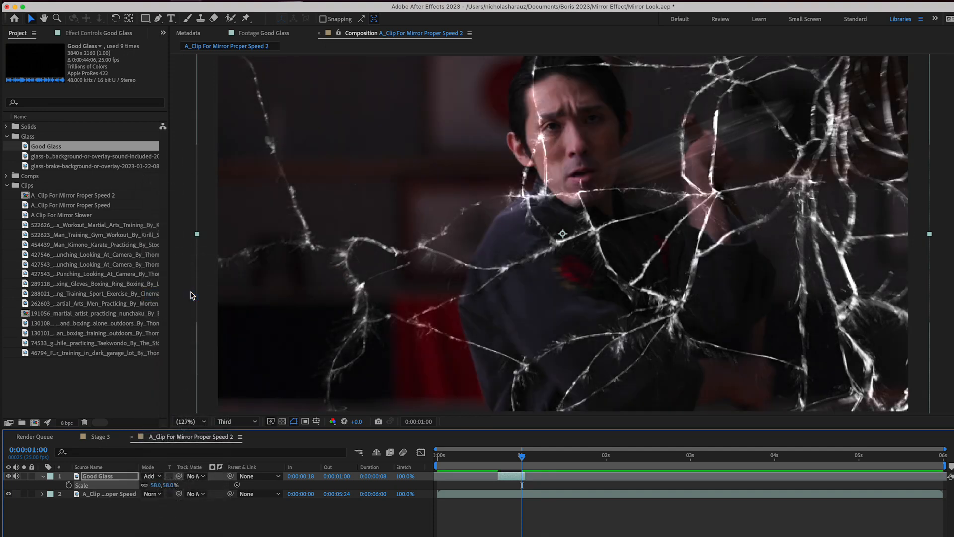
{"action": "left_click", "coordinate": [43, 476]}
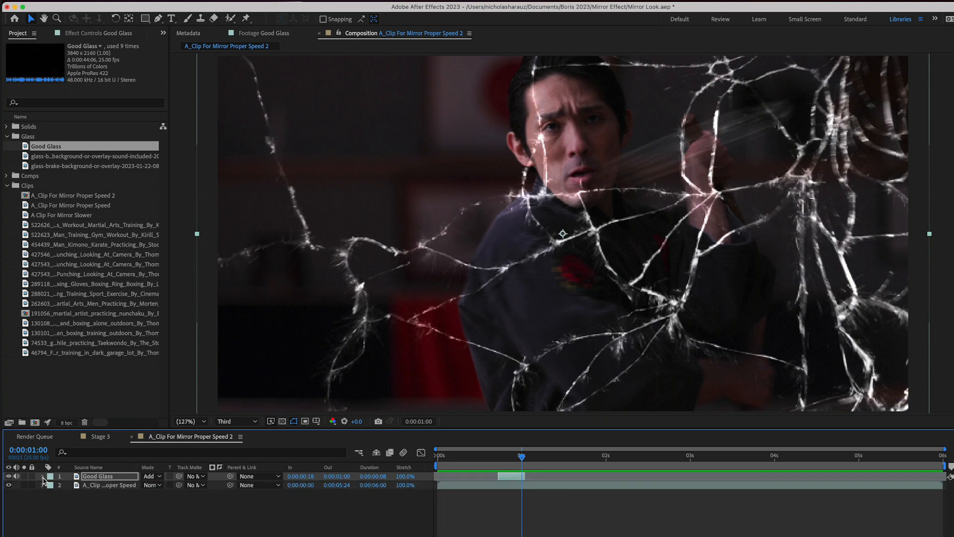
- Enable time remapping on the Good Glass layer and add a time-remap keyframe at 0:00:01:00
{"action": "left_click", "coordinate": [99, 476]}
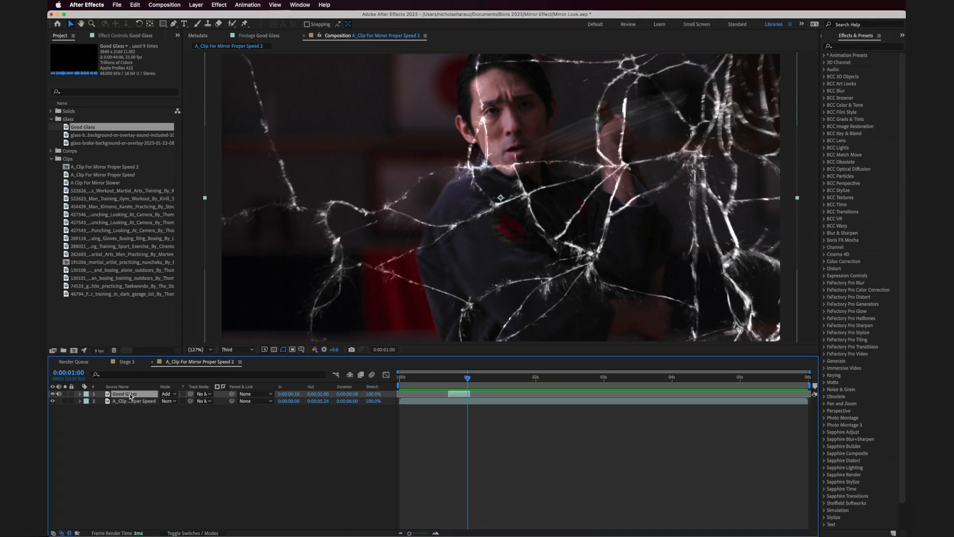
{"action": "left_click", "coordinate": [194, 5]}
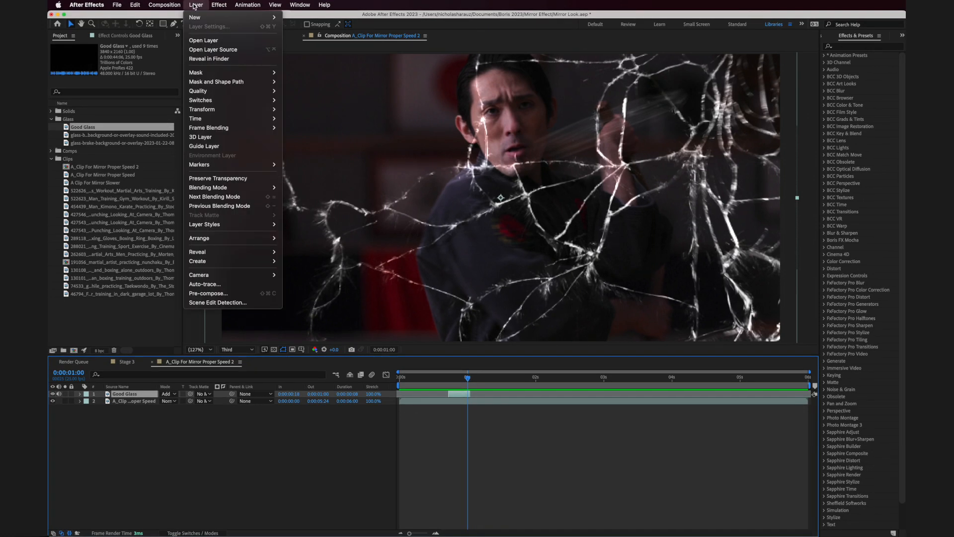
{"action": "mouse_move", "coordinate": [224, 119]}
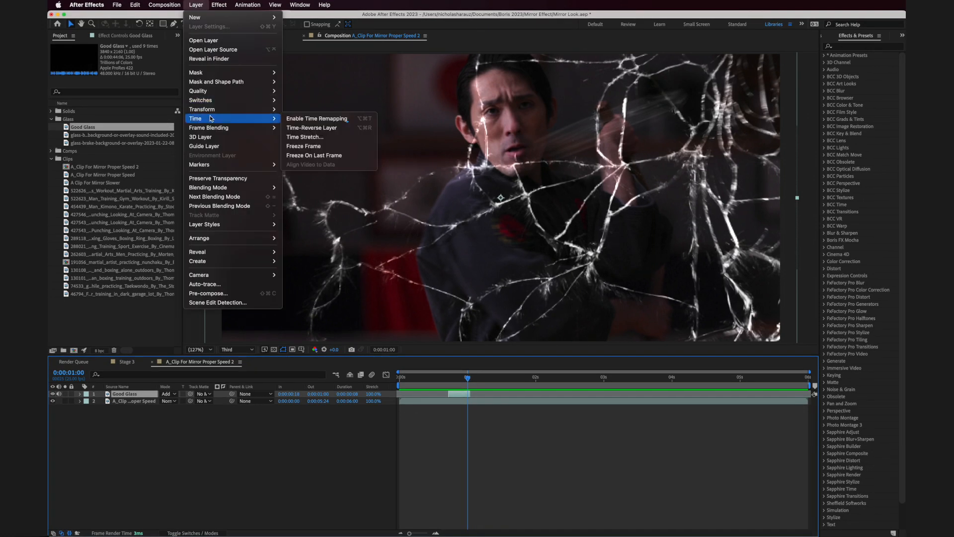
{"action": "left_click", "coordinate": [313, 119]}
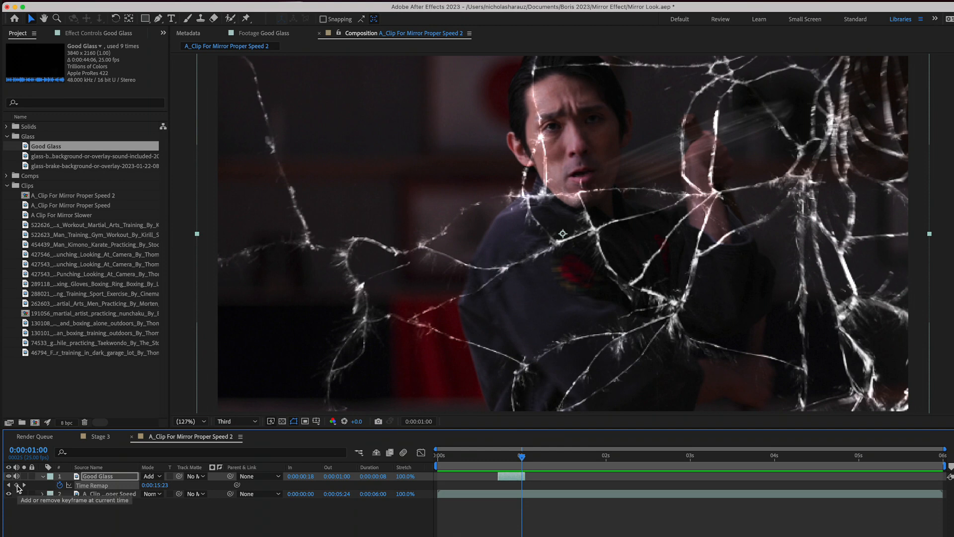
{"action": "left_click", "coordinate": [17, 485]}
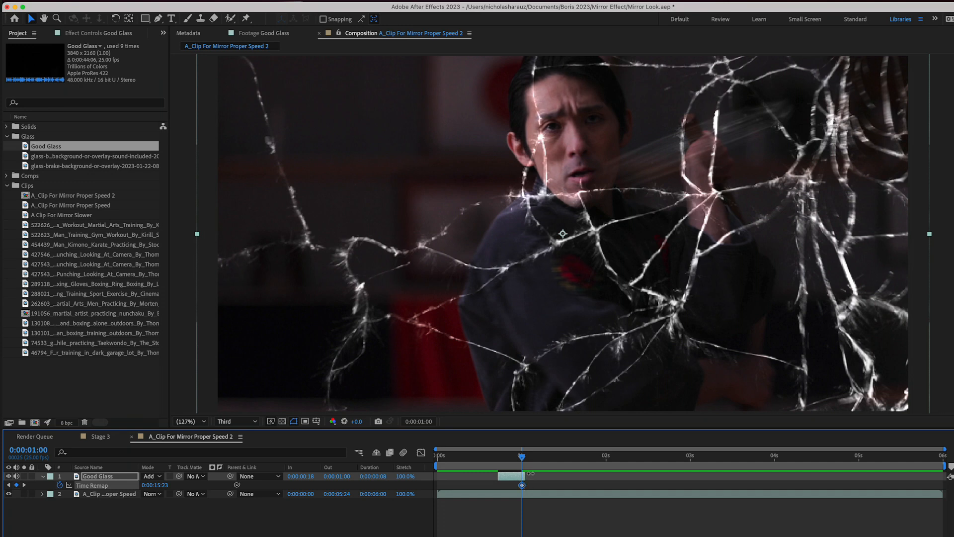
- Extend the Good Glass layer to the composition's end and copy its 0:00:01:00 time-remap keyframe to 0:00:05:24
{"action": "left_click_drag", "start_coordinate": [528, 475], "coordinate": [950, 476]}
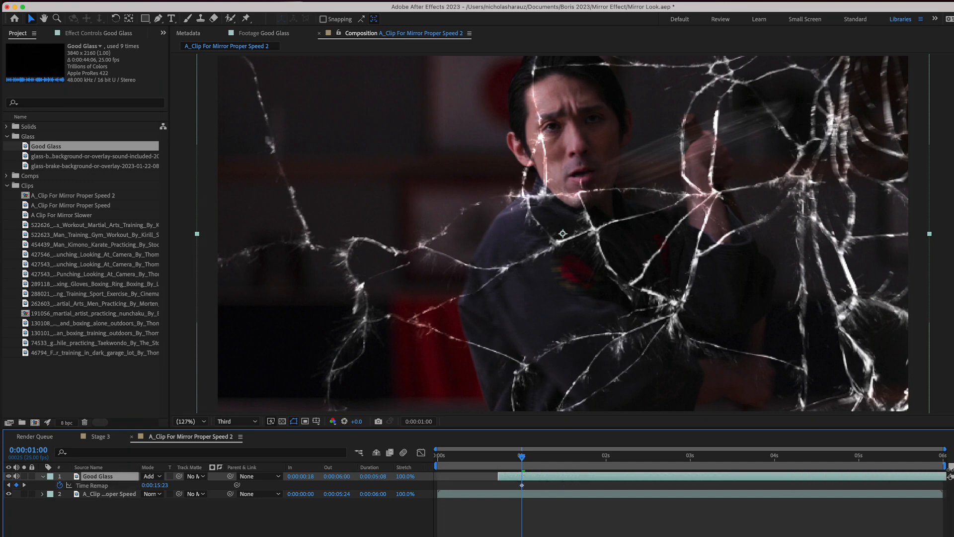
{"action": "left_click", "coordinate": [522, 485]}
{"action": "key", "text": "super+c"}
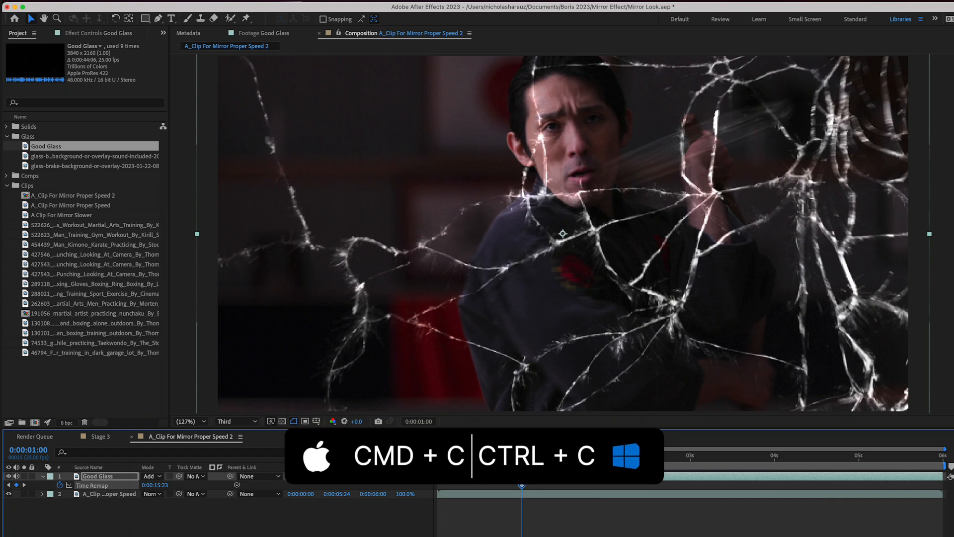
{"action": "left_click_drag", "start_coordinate": [521, 456], "coordinate": [941, 474]}
{"action": "key", "text": "super+v"}
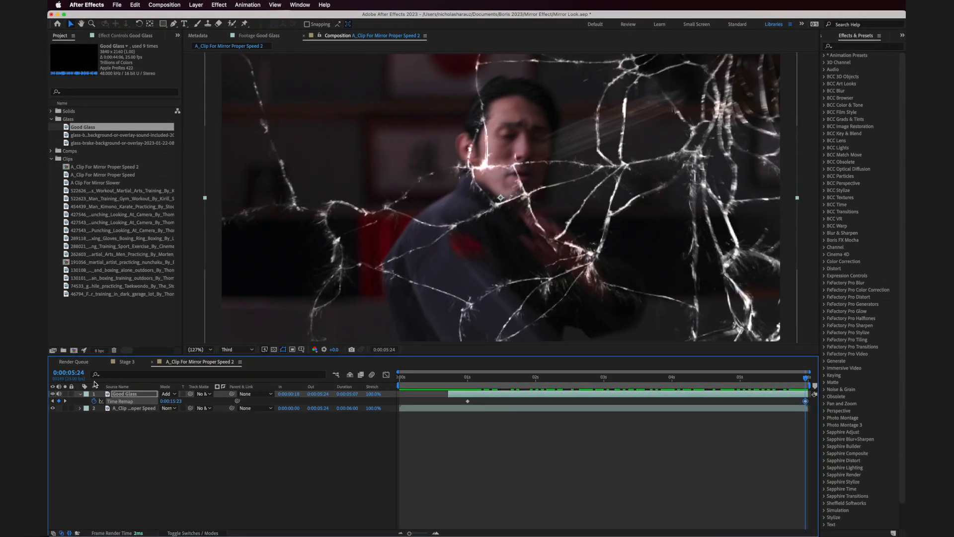
{"action": "left_click", "coordinate": [81, 394]}
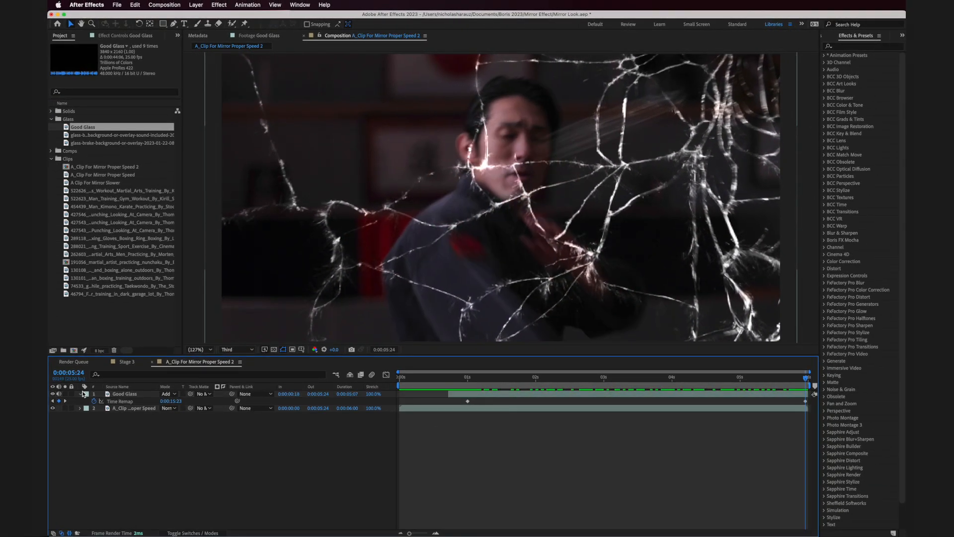
- Add an adjustment layer above the other layers and trim its start to 0:00:00:10
{"action": "left_click_drag", "start_coordinate": [432, 381], "coordinate": [428, 383]}
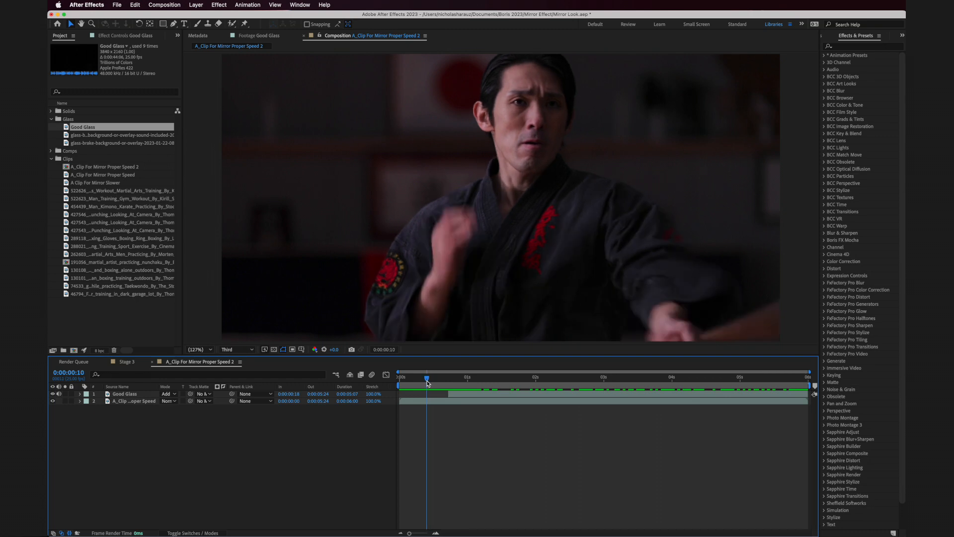
{"action": "left_click", "coordinate": [195, 5]}
{"action": "mouse_move", "coordinate": [199, 17]}
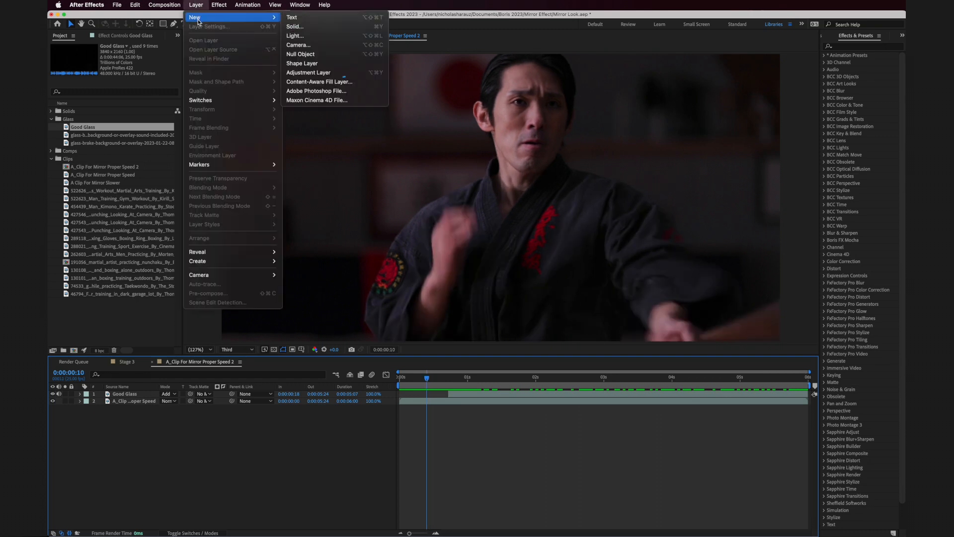
{"action": "left_click", "coordinate": [323, 73]}
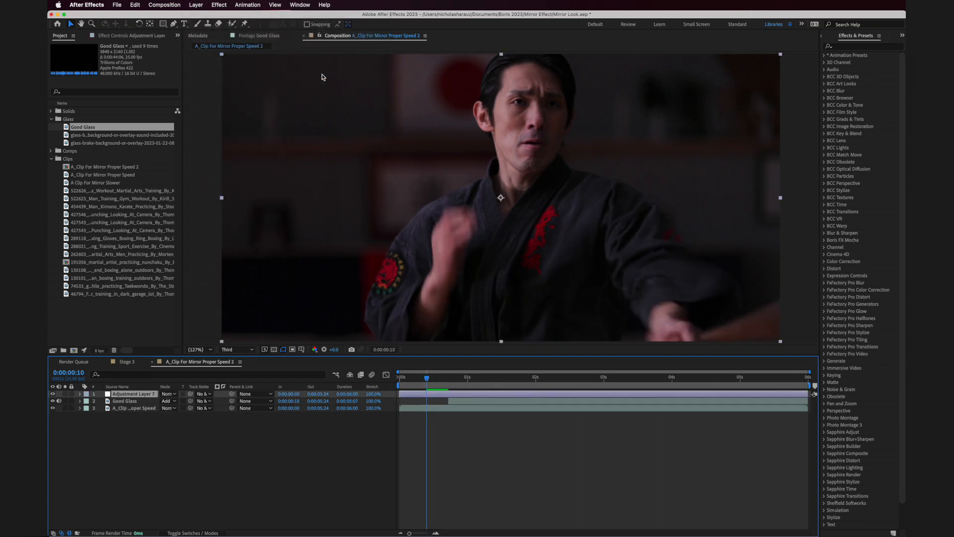
{"action": "key", "text": "alt+bracketleft"}
{"action": "left_click", "coordinate": [487, 379]}
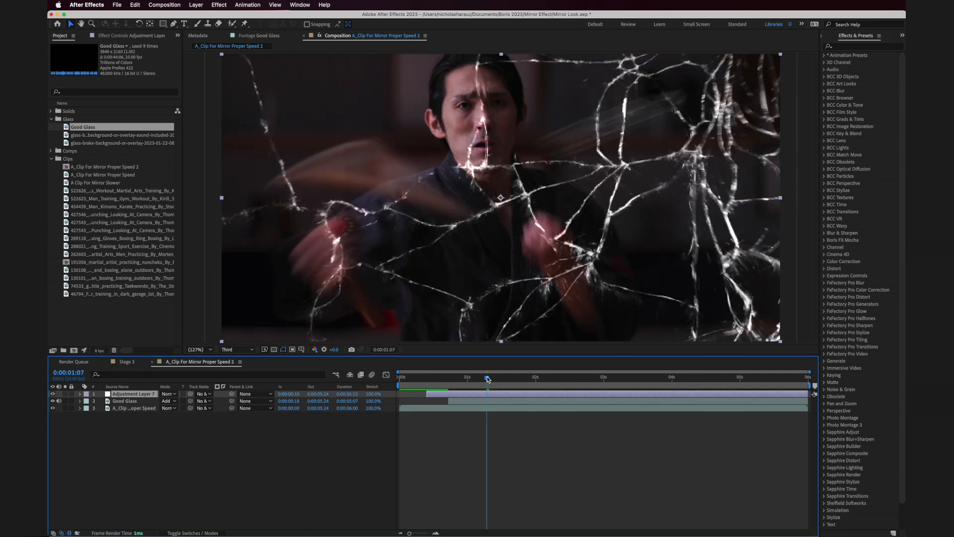
- Trim the adjustment layer's end to 0:00:01:10 and apply the BCC+Camera Shake effect to it
{"action": "left_click_drag", "start_coordinate": [487, 379], "coordinate": [427, 392]}
{"action": "key", "text": "alt+bracketright"}
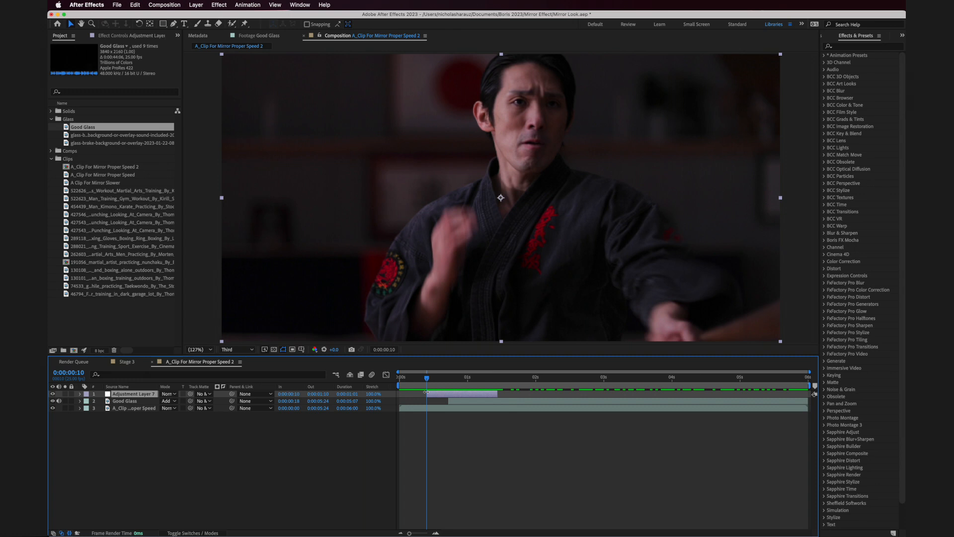
{"action": "left_click", "coordinate": [868, 48]}
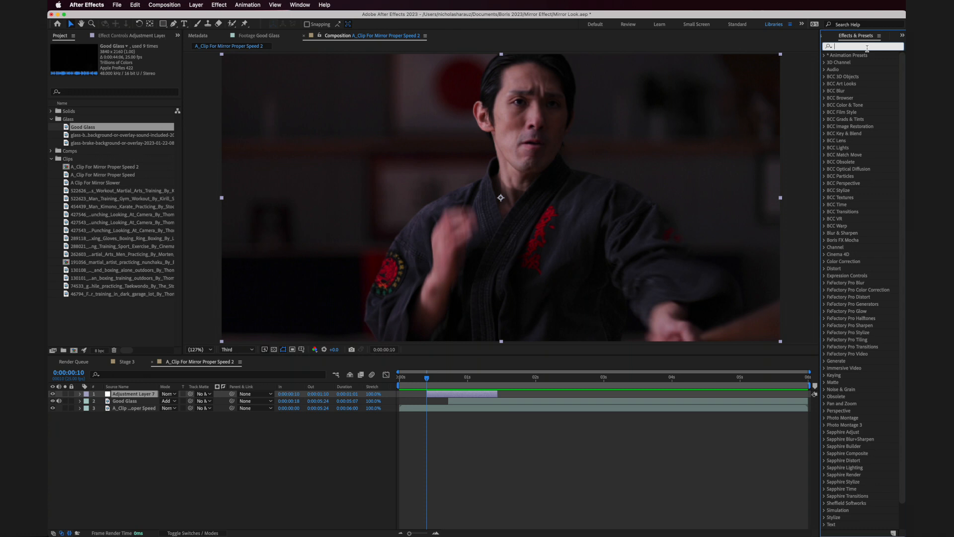
{"action": "type", "text": "camera"}
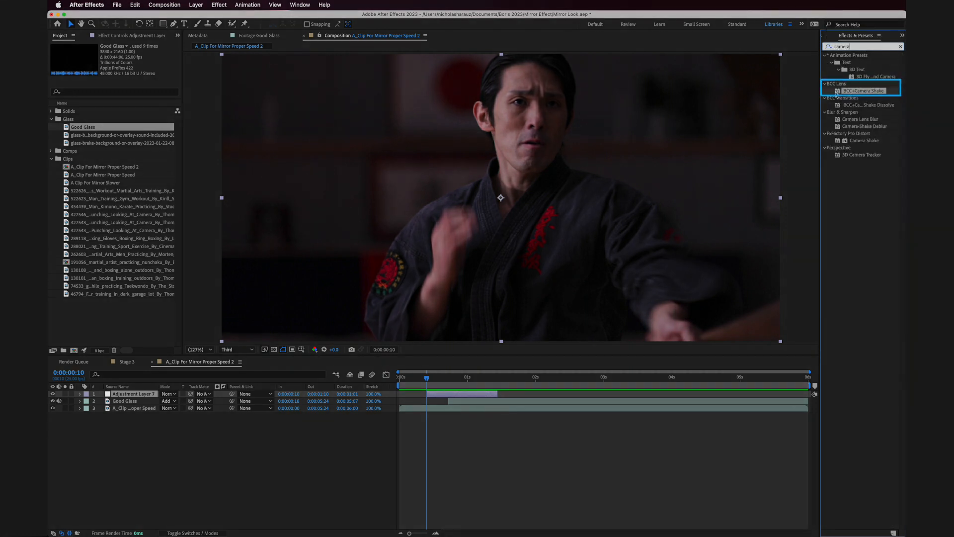
{"action": "double_click", "coordinate": [837, 95]}
{"action": "left_click_drag", "start_coordinate": [836, 95], "coordinate": [116, 394]}
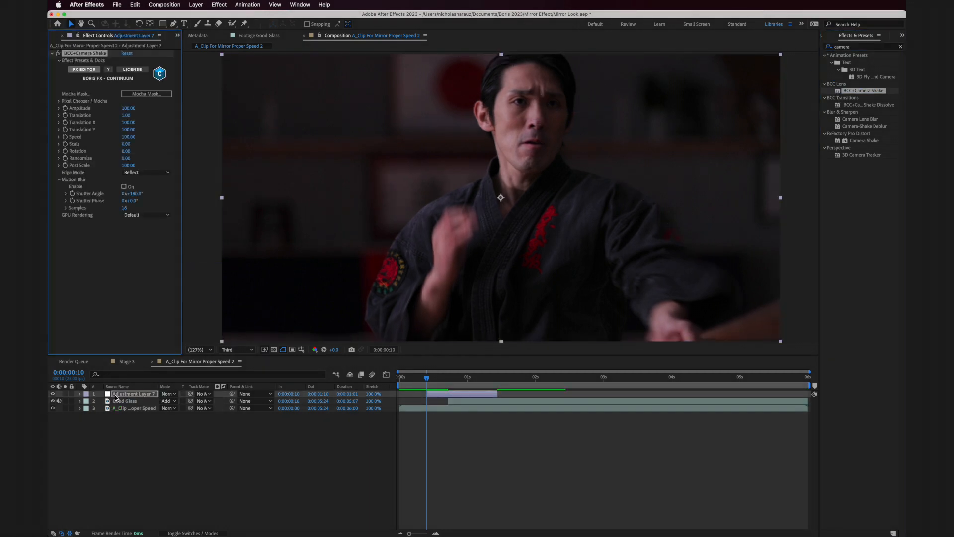
- Preview the Monopod camera shake preset in the FX Editor and close the editor without applying it
{"action": "left_click", "coordinate": [432, 378]}
{"action": "left_click", "coordinate": [88, 70]}
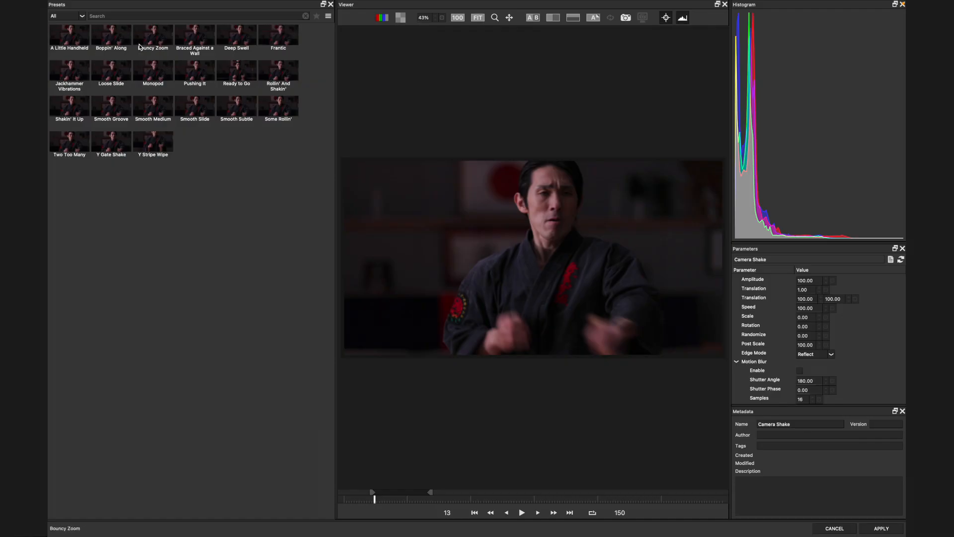
{"action": "left_click", "coordinate": [155, 39]}
{"action": "left_click", "coordinate": [158, 72]}
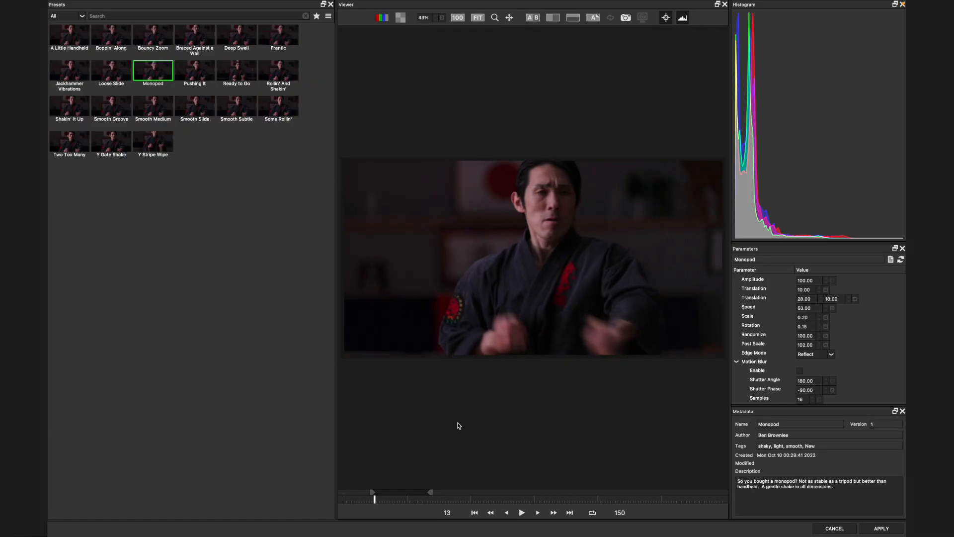
{"action": "left_click", "coordinate": [522, 515]}
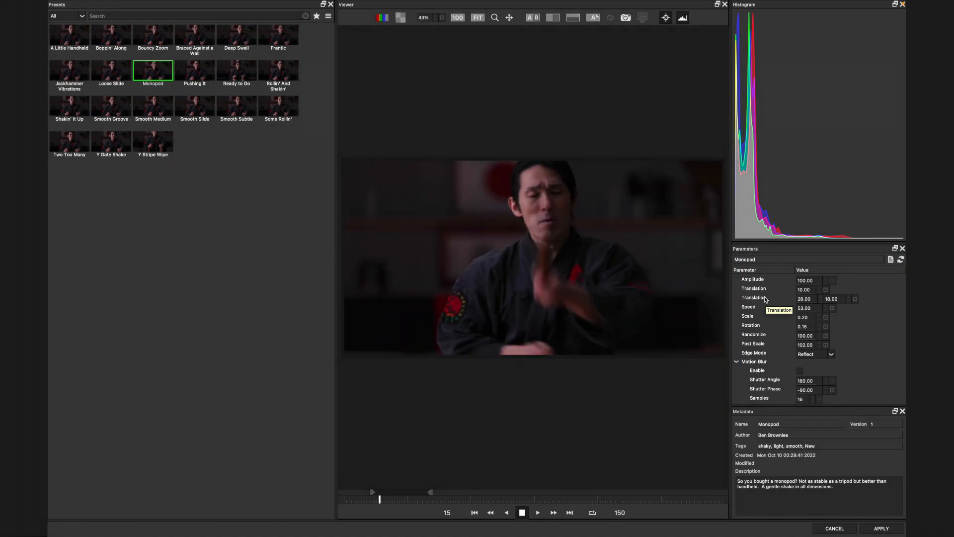
{"action": "left_click", "coordinate": [829, 528]}
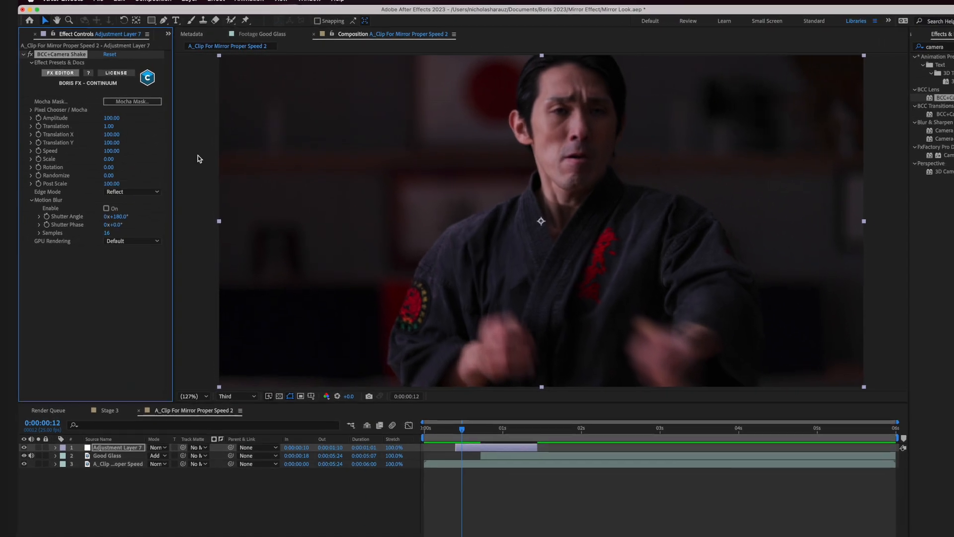
- Set the Camera Shake's Amplitude and Translation to 0 and enable keyframing for both at 0:00:00:10
{"action": "mouse_move", "coordinate": [103, 122]}
{"action": "left_mouse_down"}
{"action": "mouse_move", "coordinate": [126, 127]}
{"action": "mouse_move", "coordinate": [93, 133]}
{"action": "left_mouse_up"}
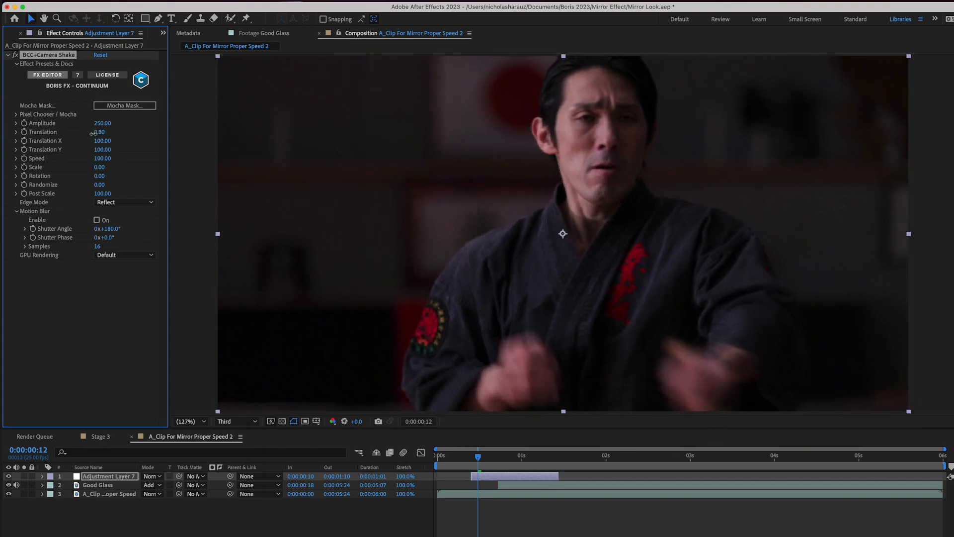
{"action": "left_click", "coordinate": [98, 132]}
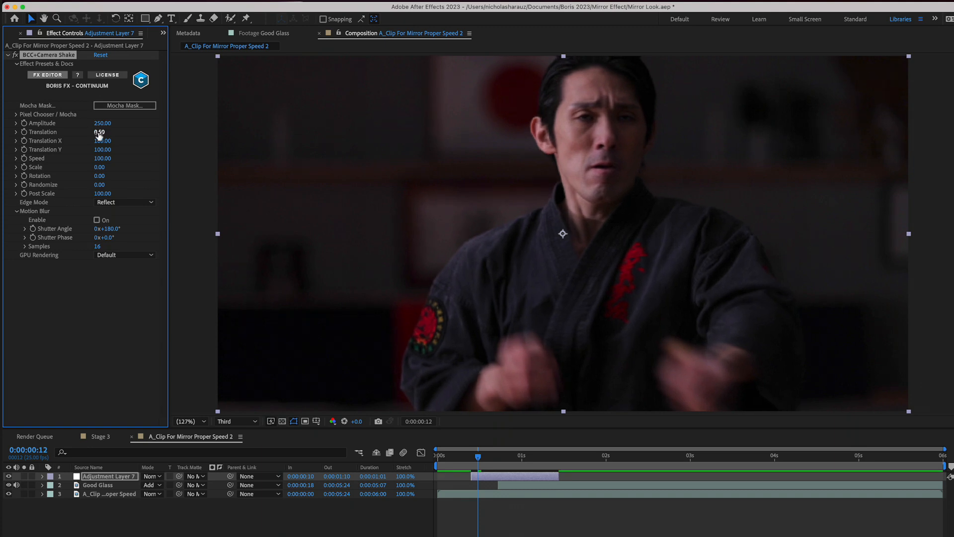
{"action": "type", "text": "0.5"}
{"action": "key", "text": "Return"}
{"action": "key", "text": "Return"}
{"action": "key", "text": "Page_Up"}
{"action": "key", "text": "Page_Up"}
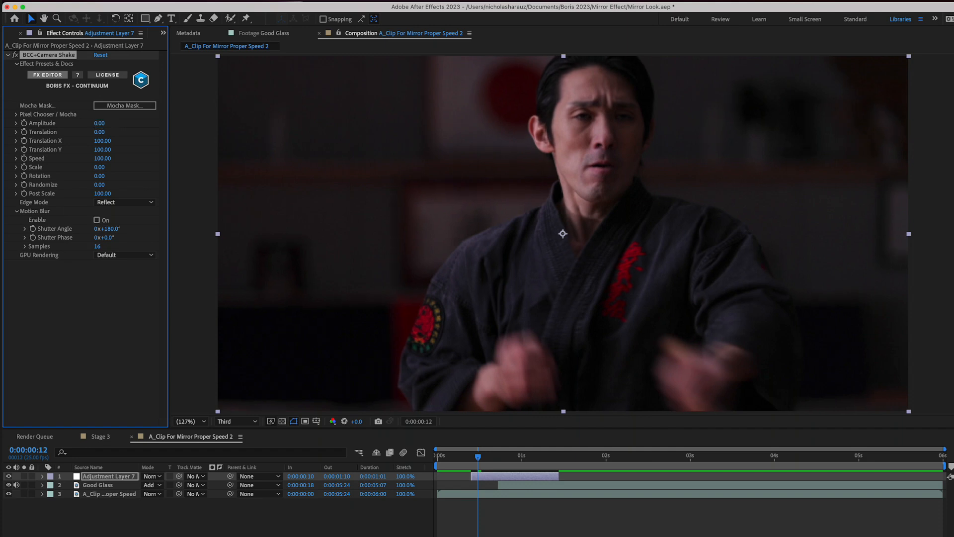
{"action": "left_click", "coordinate": [24, 123]}
{"action": "left_click", "coordinate": [24, 133]}
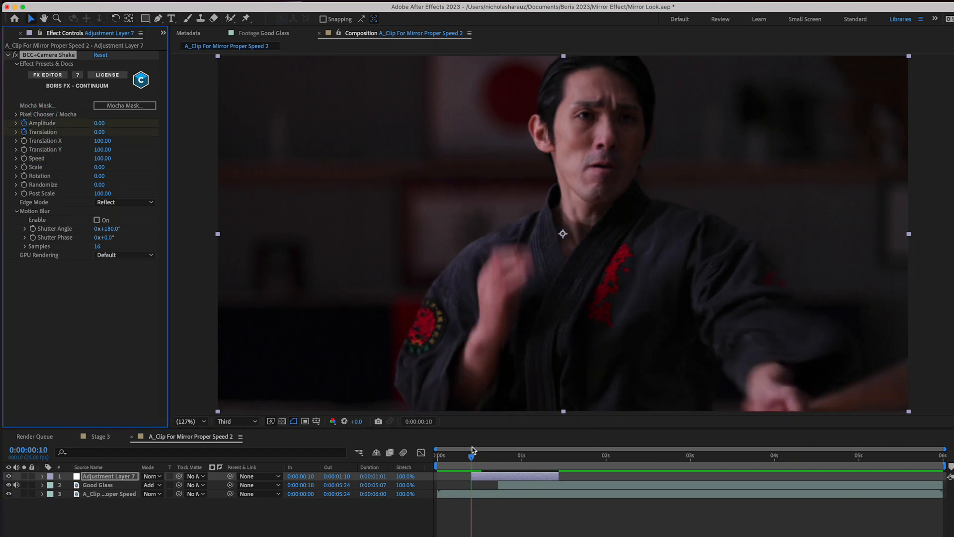
- At 0:00:01:00, keyframe the Camera Shake's Amplitude at 150 and its Translation at 4.70
{"action": "left_click_drag", "start_coordinate": [510, 466], "coordinate": [522, 466]}
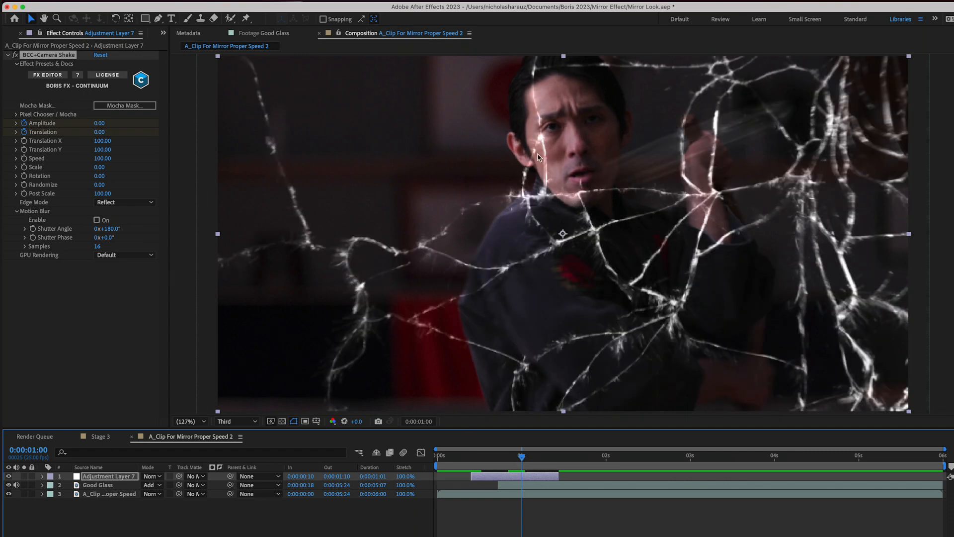
{"action": "mouse_move", "coordinate": [99, 122]}
{"action": "left_mouse_down"}
{"action": "mouse_move", "coordinate": [130, 124]}
{"action": "mouse_move", "coordinate": [105, 124]}
{"action": "left_mouse_up"}
{"action": "left_click_drag", "start_coordinate": [101, 132], "coordinate": [124, 133]}
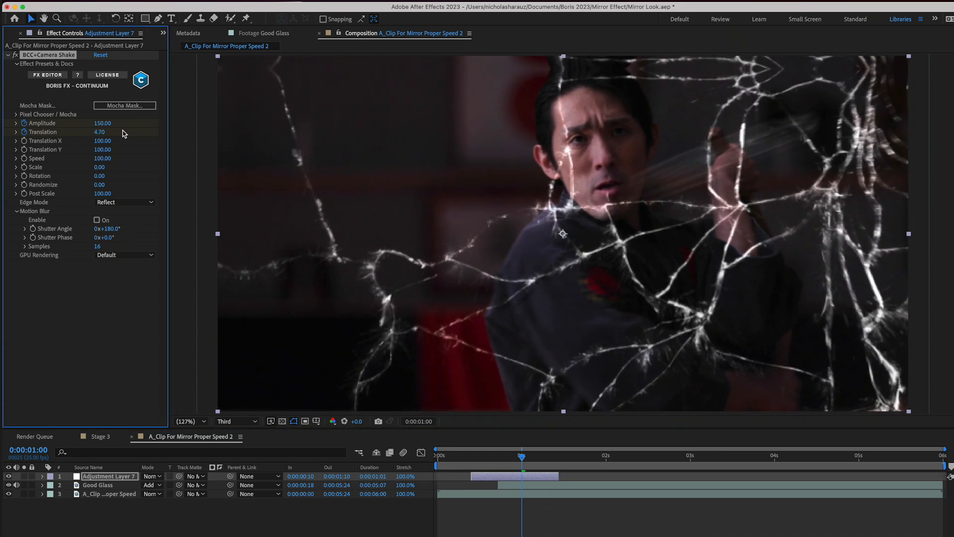
- Set the Camera Shake's Speed to 250 and play back the composition from the adjustment layer's start
{"action": "left_click", "coordinate": [102, 159]}
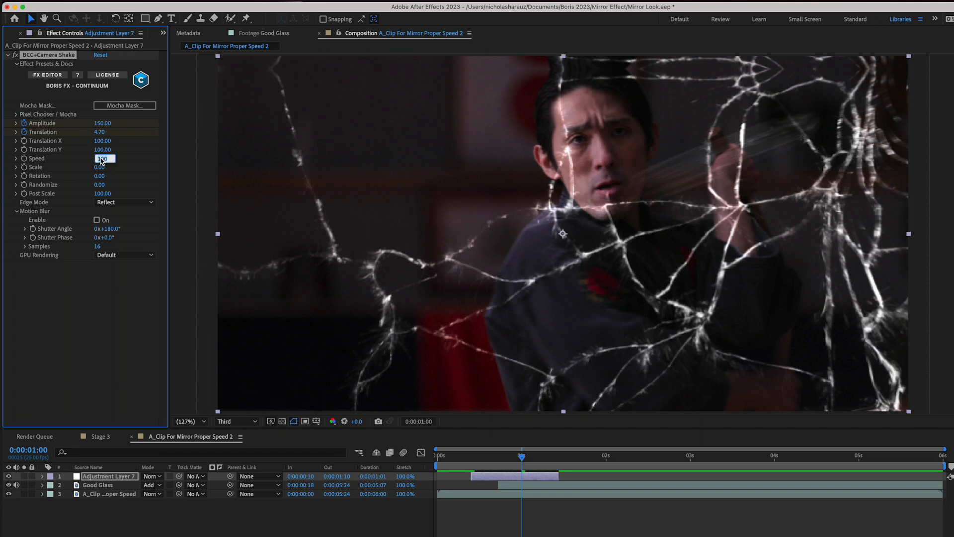
{"action": "type", "text": "250"}
{"action": "key", "text": "Return"}
{"action": "left_click_drag", "start_coordinate": [521, 456], "coordinate": [471, 461]}
{"action": "key", "text": "space"}
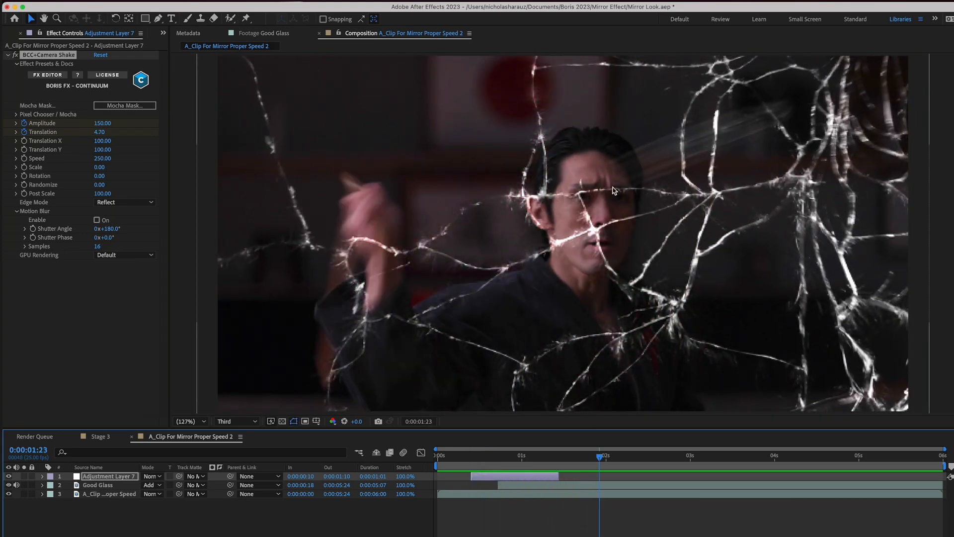
- Reveal the adjustment layer's keyframes and raise the Camera Shake's Amplitude to 300 at 0:00:01:00
{"action": "left_click", "coordinate": [526, 457]}
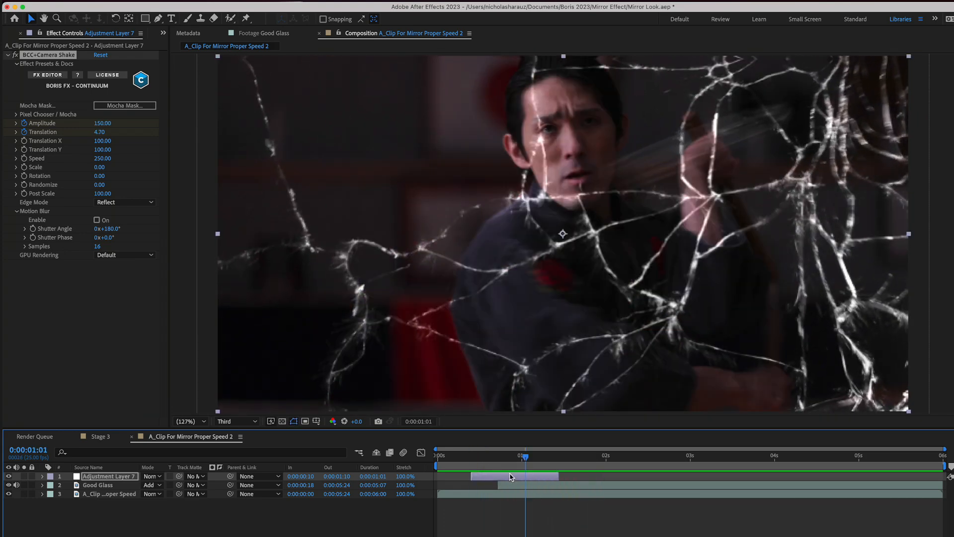
{"action": "left_click", "coordinate": [510, 476]}
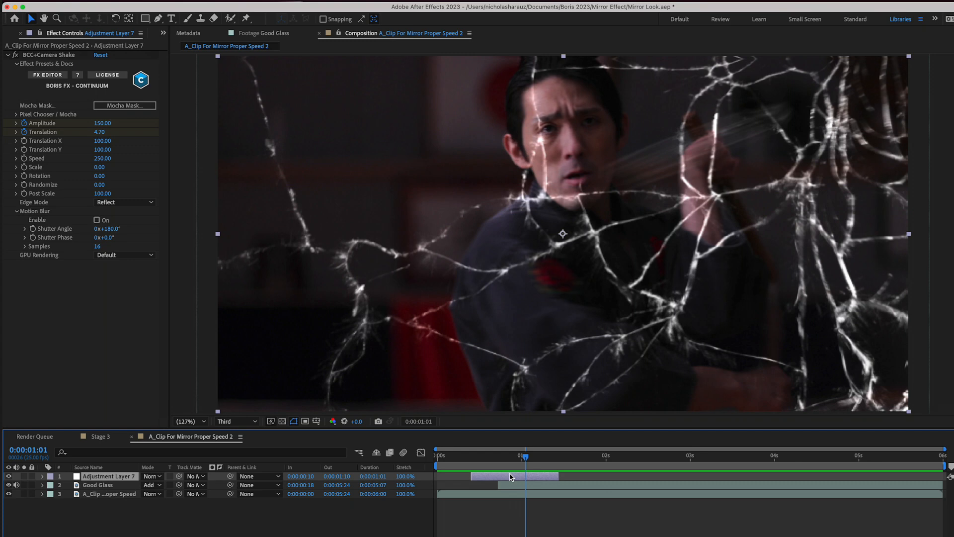
{"action": "key", "text": "u"}
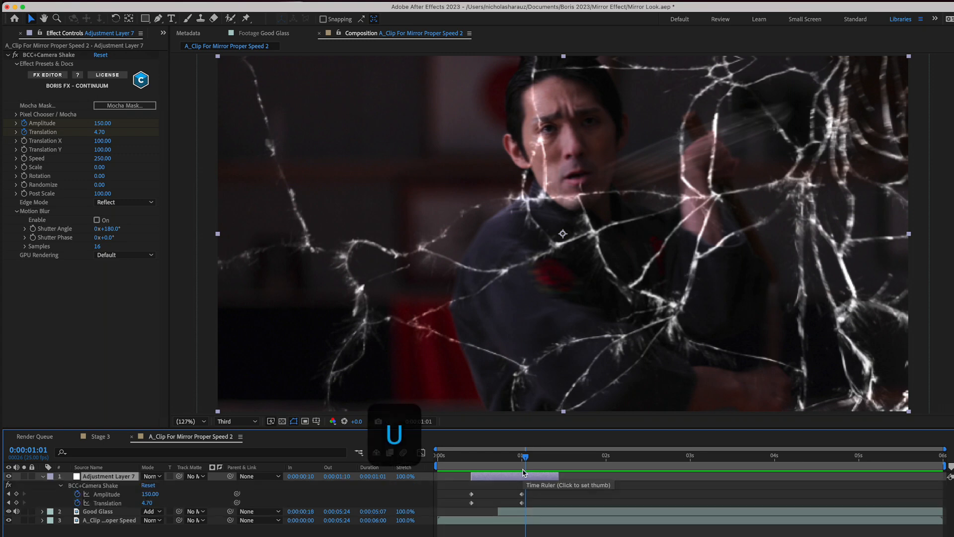
{"action": "left_click", "coordinate": [523, 472]}
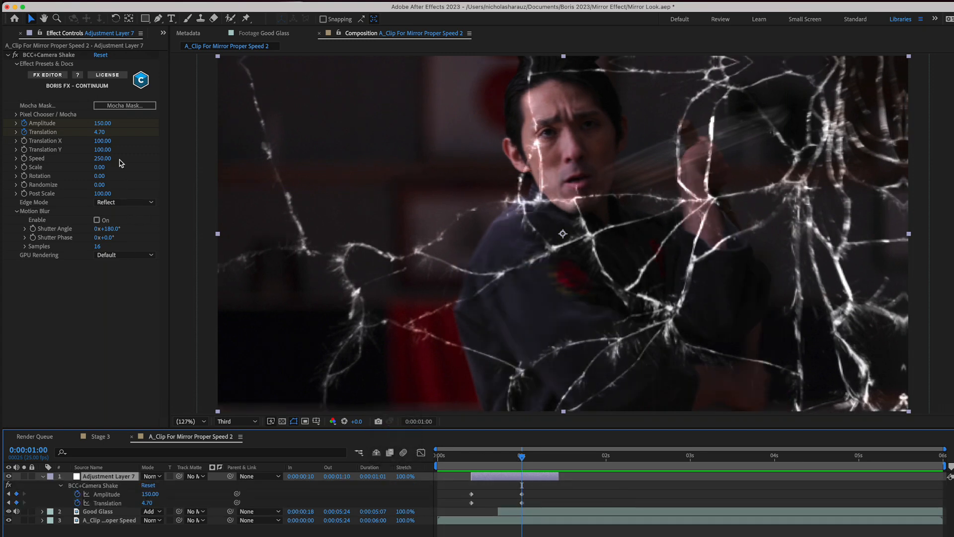
{"action": "left_click_drag", "start_coordinate": [104, 124], "coordinate": [122, 126]}
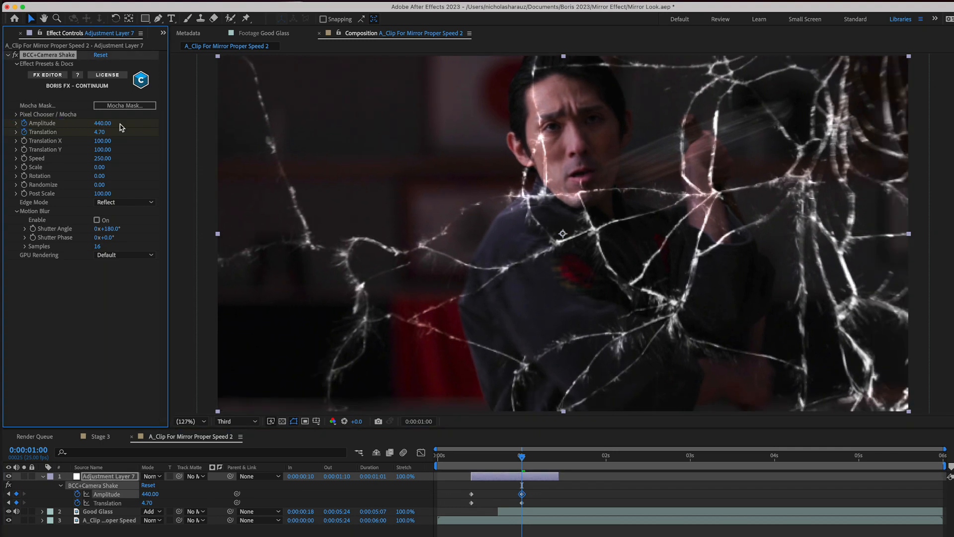
{"action": "left_click", "coordinate": [101, 123]}
{"action": "type", "text": "300"}
{"action": "key", "text": "Return"}
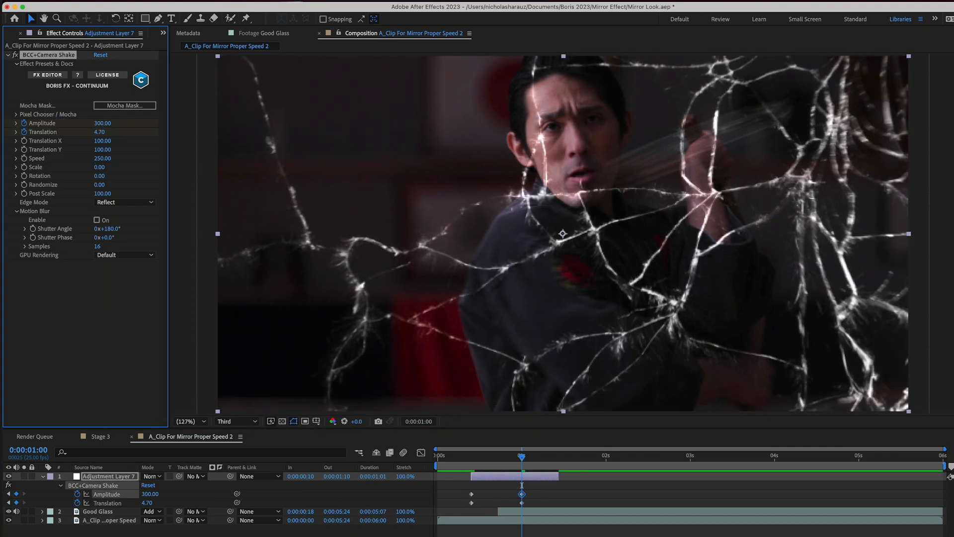
- At 0:00:01:10, keyframe the Camera Shake's Amplitude and Translation at 0
{"action": "left_click_drag", "start_coordinate": [540, 462], "coordinate": [557, 461]}
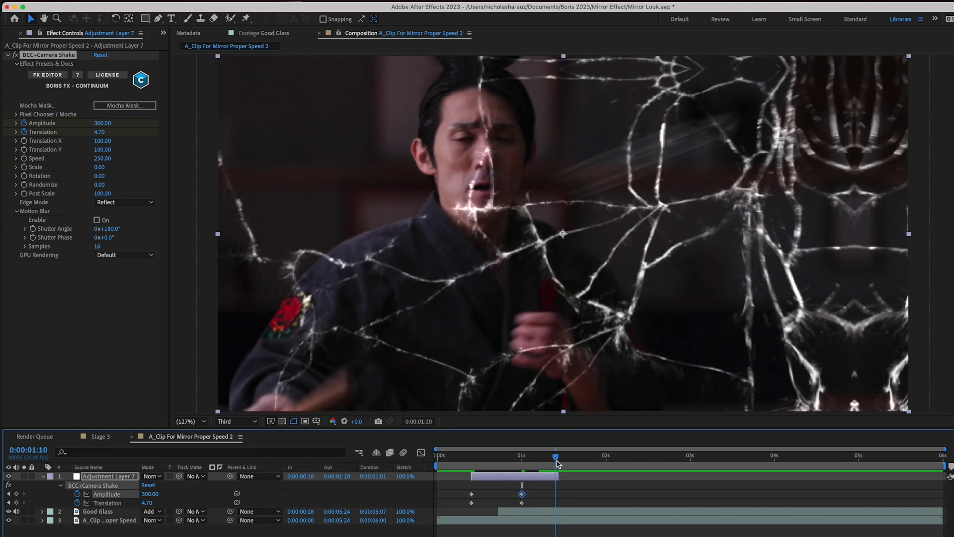
{"action": "left_click", "coordinate": [102, 124]}
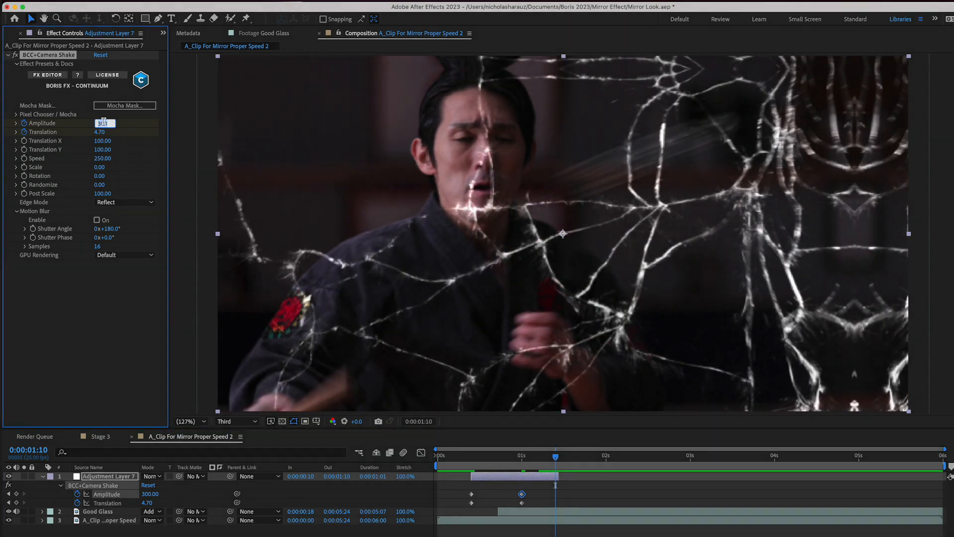
{"action": "key", "text": "Return"}
{"action": "left_click", "coordinate": [101, 132]}
{"action": "type", "text": "0."}
{"action": "key", "text": "Return"}
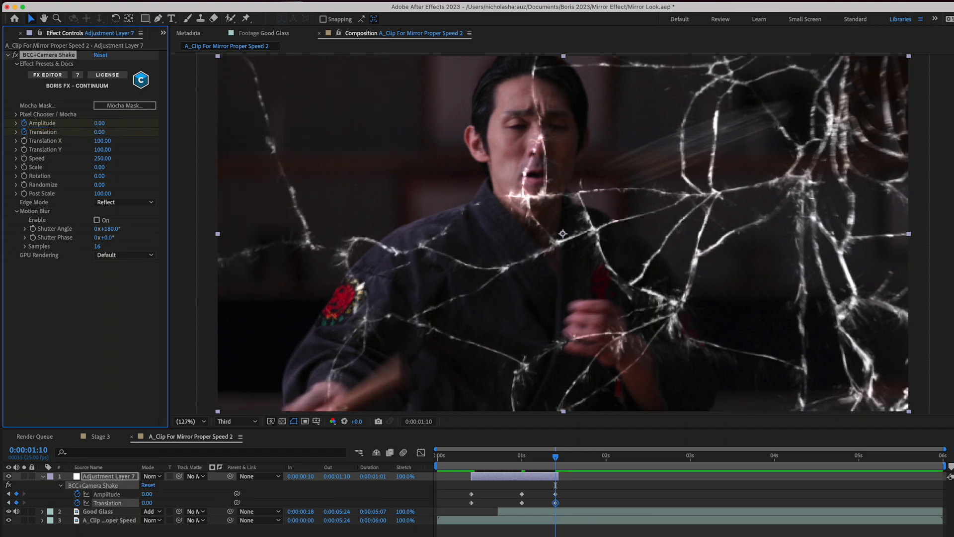
- Play back the shake from 0:00:00:07 and return to its last keyframes at 0:00:01:10
{"action": "left_click", "coordinate": [462, 458]}
{"action": "key", "text": "space"}
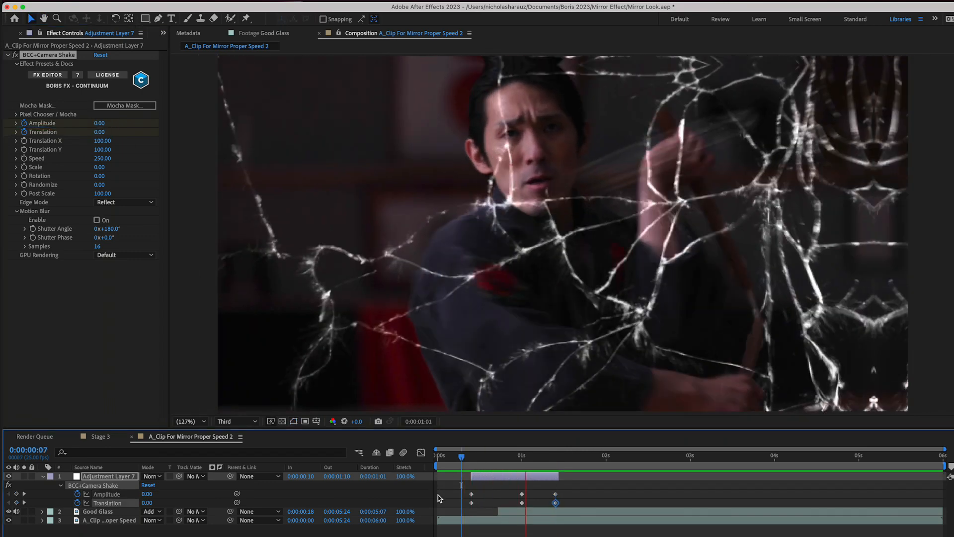
{"action": "left_click", "coordinate": [553, 460]}
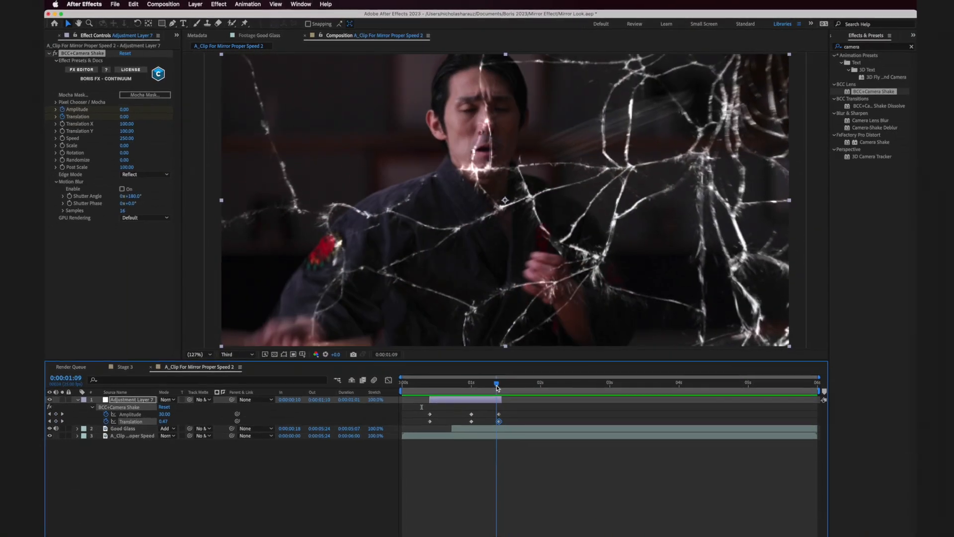
{"action": "left_click_drag", "start_coordinate": [497, 388], "coordinate": [498, 386]}
- Collapse the Camera Shake settings and apply the BCC Wave effect to the adjustment layer
{"action": "left_click", "coordinate": [476, 394]}
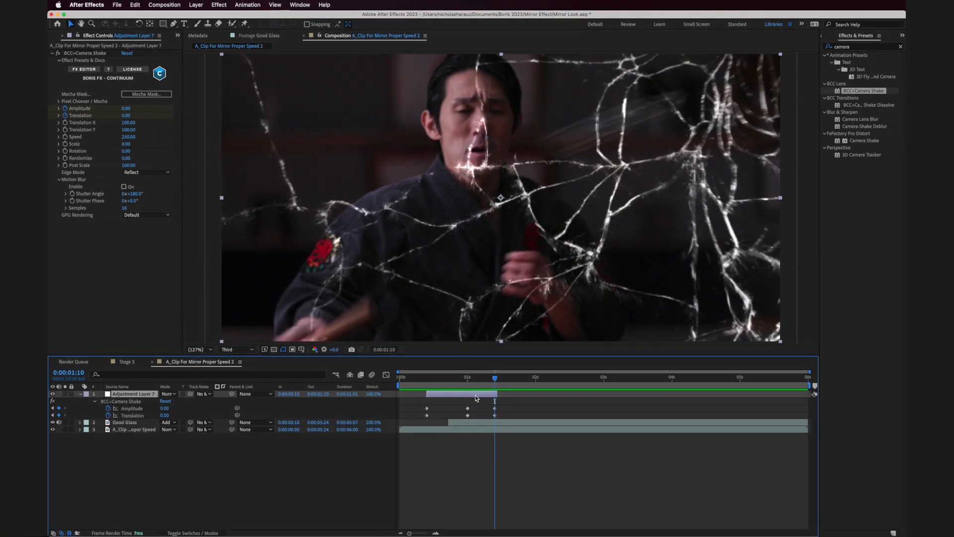
{"action": "left_click", "coordinate": [861, 46]}
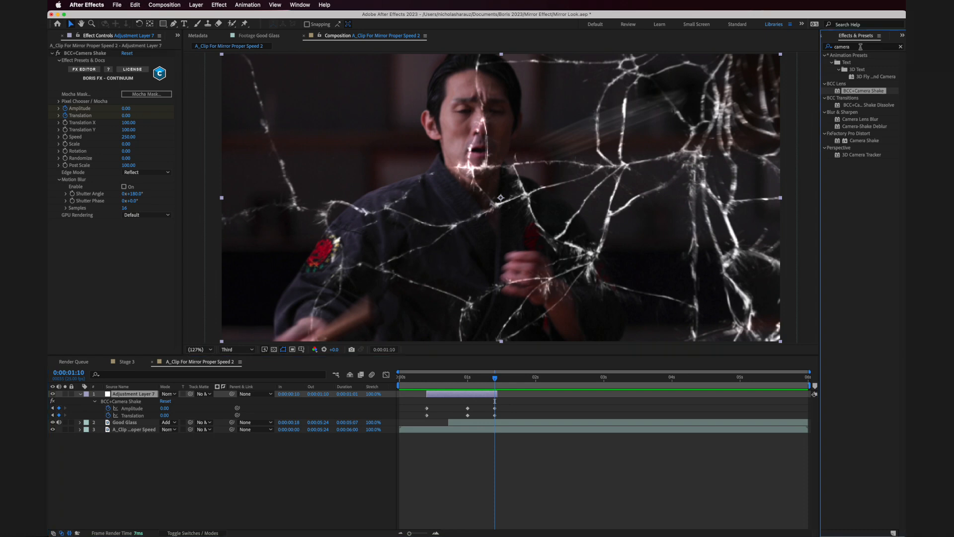
{"action": "left_click", "coordinate": [853, 48]}
{"action": "key", "text": "BackSpace"}
{"action": "key", "text": "BackSpace"}
{"action": "key", "text": "BackSpace"}
{"action": "key", "text": "BackSpace"}
{"action": "key", "text": "BackSpace"}
{"action": "key", "text": "BackSpace"}
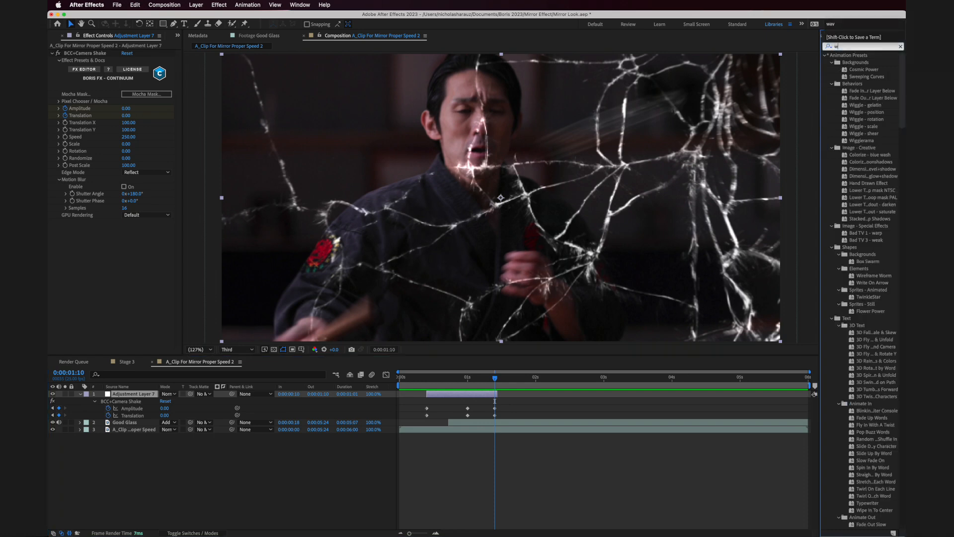
{"action": "type", "text": "wave"}
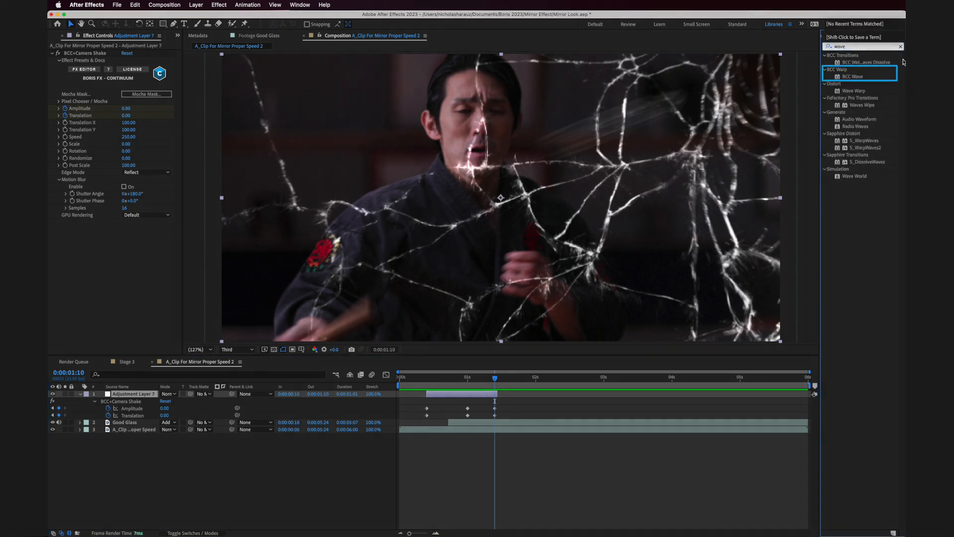
{"action": "left_click", "coordinate": [853, 76]}
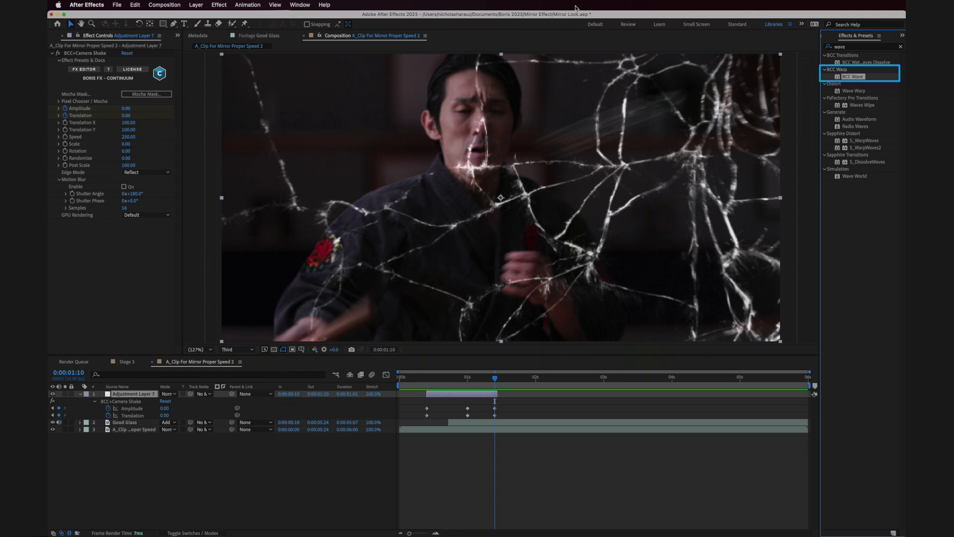
{"action": "left_click", "coordinate": [52, 52]}
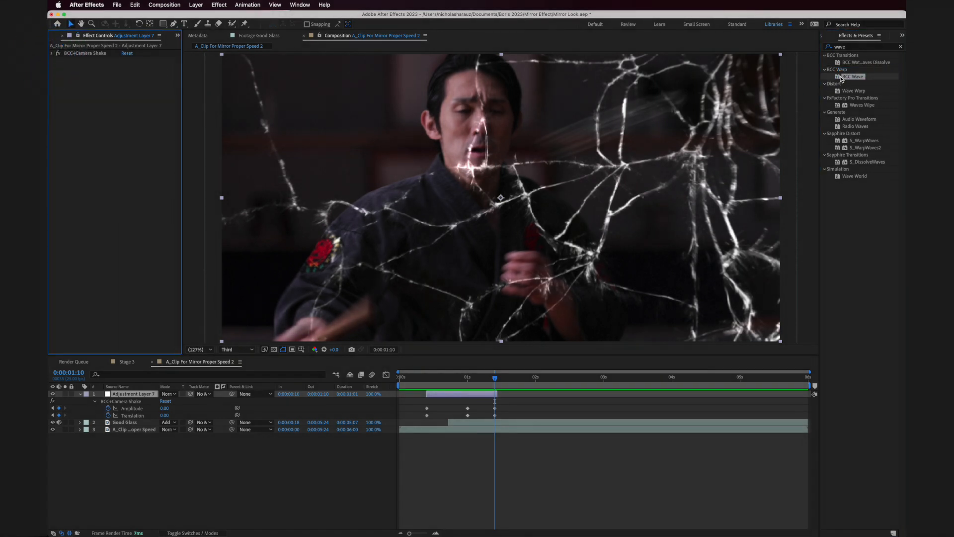
{"action": "left_click_drag", "start_coordinate": [843, 77], "coordinate": [121, 113]}
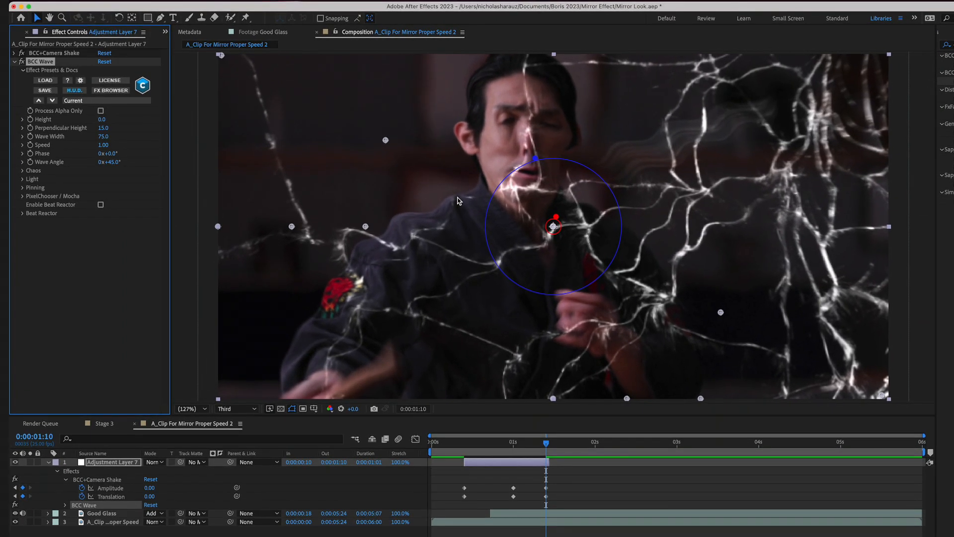
- Set the BCC Wave's Perpendicular Height to 5 and Wave Width to 78, and return to 0:00:00:10
{"action": "mouse_move", "coordinate": [103, 128]}
{"action": "left_mouse_down"}
{"action": "mouse_move", "coordinate": [73, 128]}
{"action": "mouse_move", "coordinate": [179, 157]}
{"action": "mouse_move", "coordinate": [96, 169]}
{"action": "left_mouse_up"}
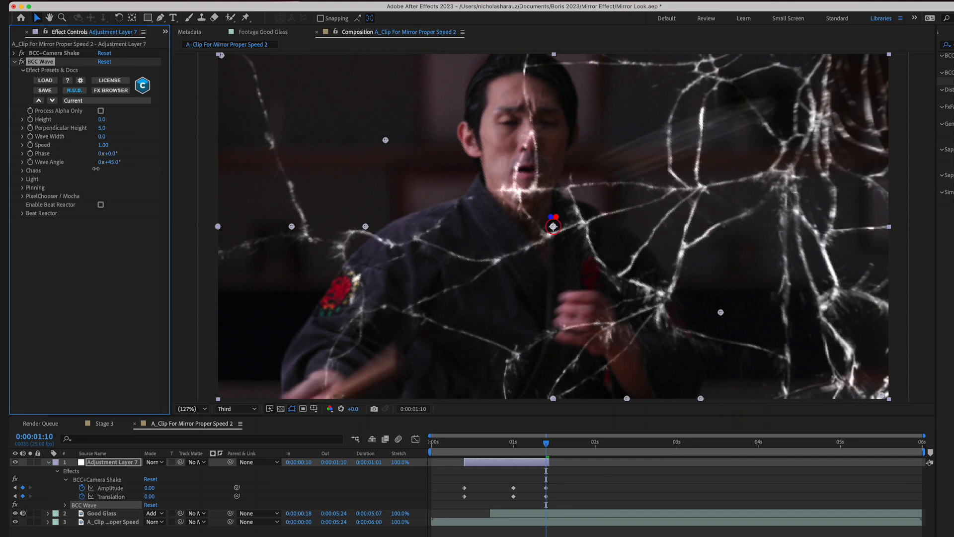
{"action": "left_click_drag", "start_coordinate": [96, 169], "coordinate": [131, 170]}
{"action": "left_click", "coordinate": [465, 450]}
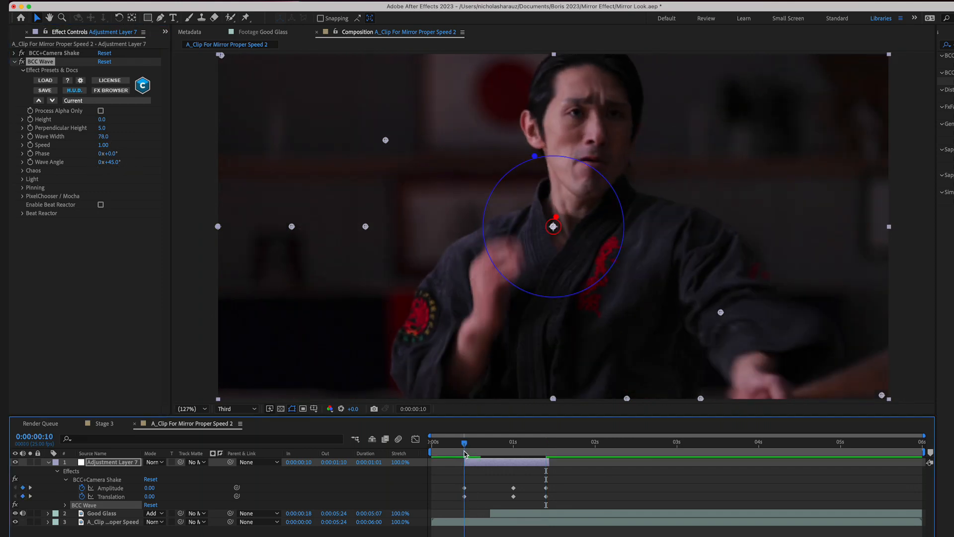
- Start keyframing the BCC Wave's Perpendicular Height and Wave Width at 0:00:00:10, both set to 0
{"action": "left_click", "coordinate": [31, 139]}
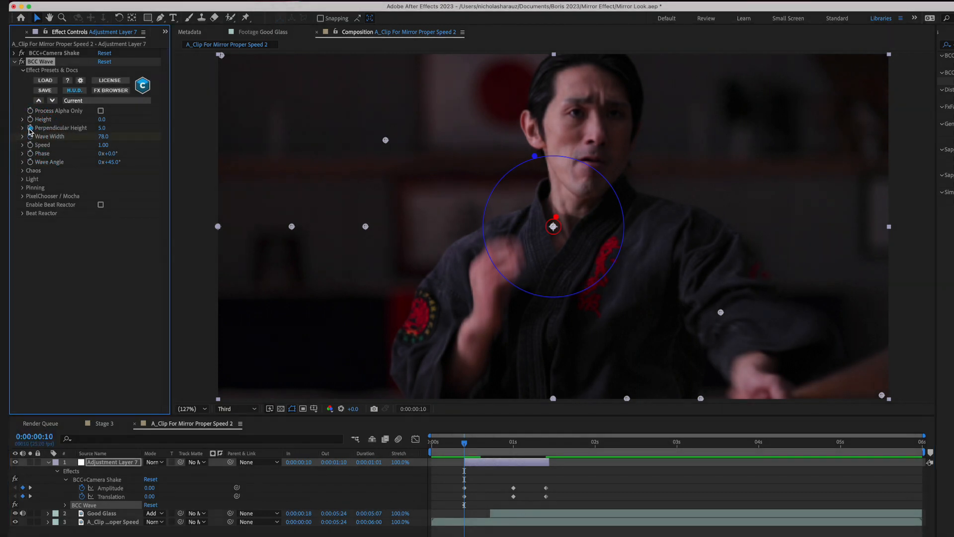
{"action": "left_click", "coordinate": [30, 132]}
{"action": "left_click", "coordinate": [102, 128]}
{"action": "type", "text": "0"}
{"action": "key", "text": "Tab"}
{"action": "type", "text": "0"}
{"action": "key", "text": "Return"}
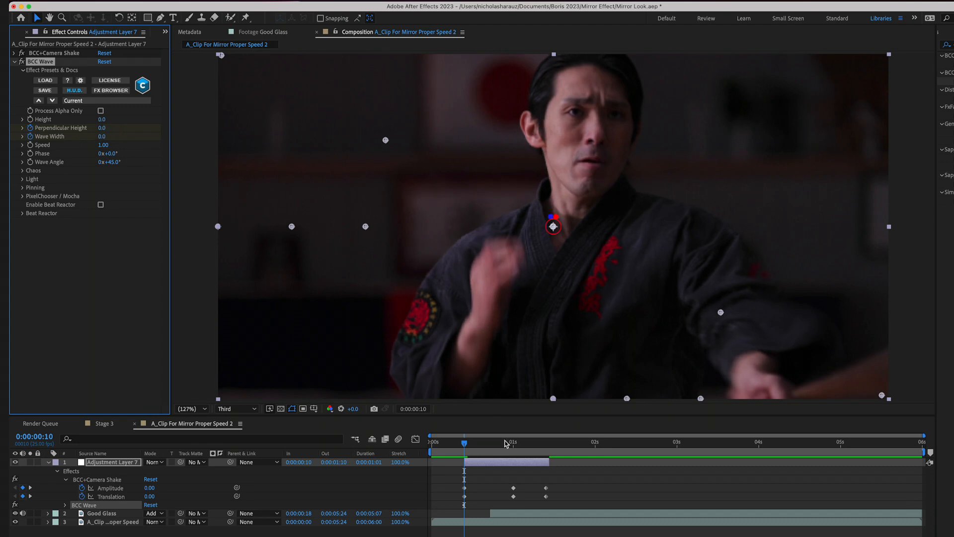
- At 0:00:01:00, keyframe the BCC Wave's Perpendicular Height at 2 and its Wave Width at 380
{"action": "left_click", "coordinate": [513, 442]}
{"action": "left_click", "coordinate": [102, 128]}
{"action": "type", "text": "2"}
{"action": "key", "text": "Return"}
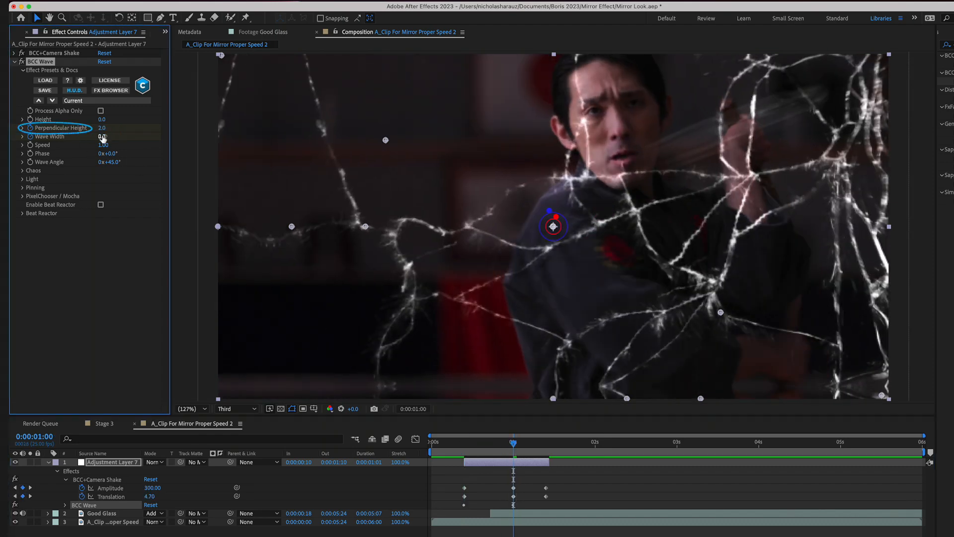
{"action": "left_click_drag", "start_coordinate": [102, 140], "coordinate": [279, 157]}
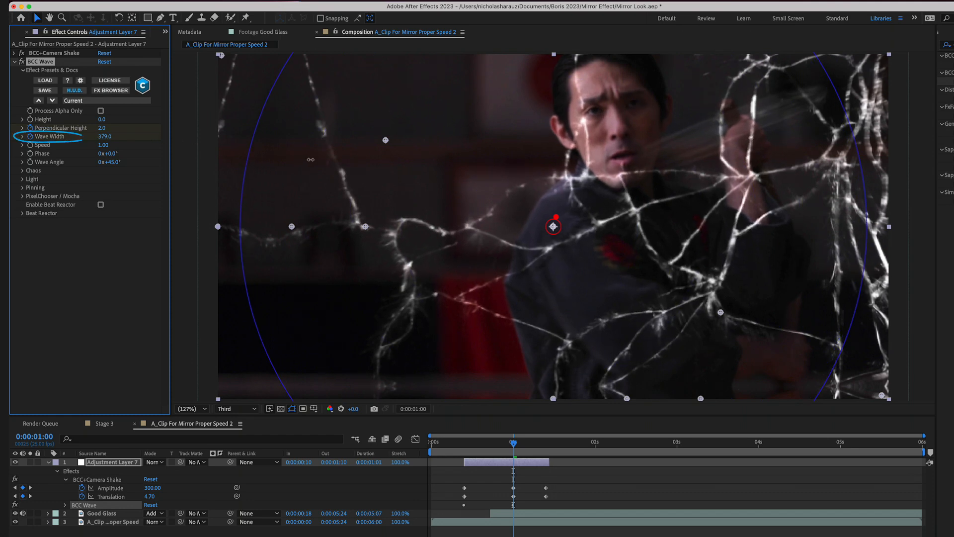
- At 0:00:01:10, keyframe the BCC Wave's Perpendicular Height and Wave Width back at 0
{"action": "left_click_drag", "start_coordinate": [530, 444], "coordinate": [545, 451]}
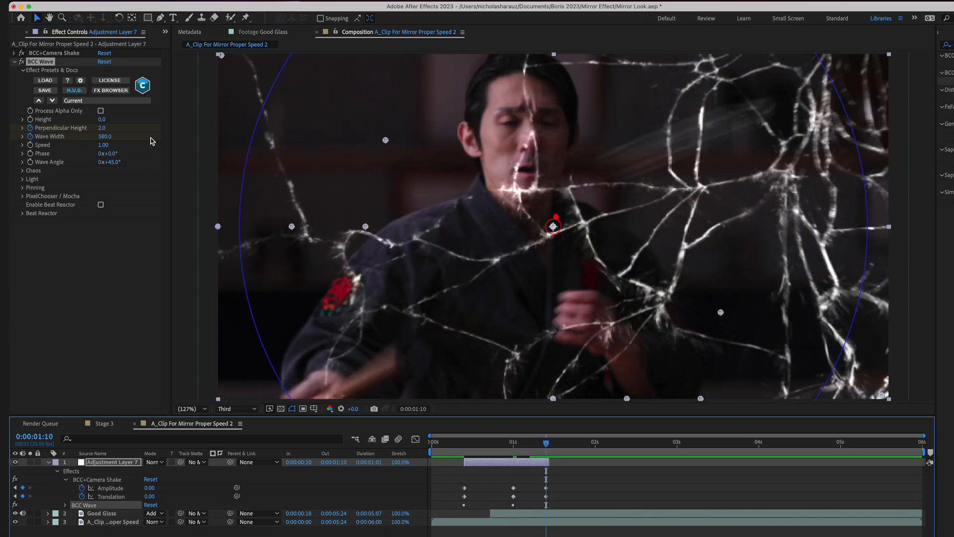
{"action": "left_click", "coordinate": [102, 128]}
{"action": "type", "text": "0"}
{"action": "key", "text": "Tab"}
{"action": "type", "text": "0"}
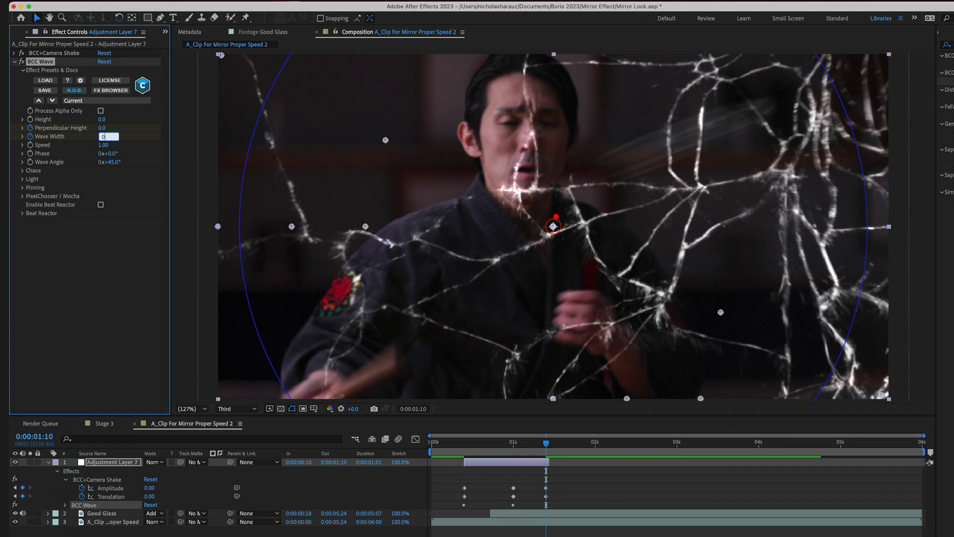
{"action": "key", "text": "Return"}
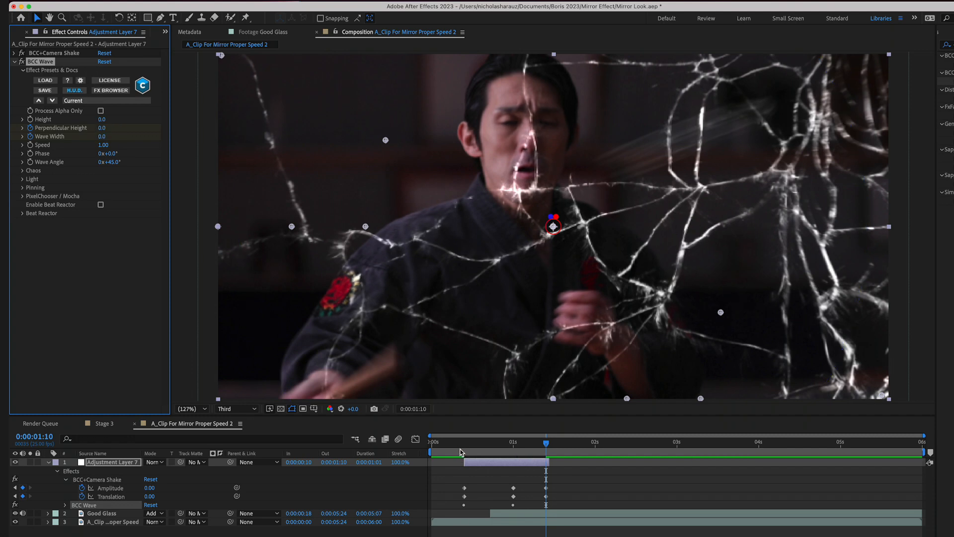
- Play back the shake and wave animation from 0:00:00:09 and return to the last keyframes at 0:00:01:10
{"action": "left_click", "coordinate": [460, 451]}
{"action": "key", "text": "space"}
{"action": "key", "text": "space"}
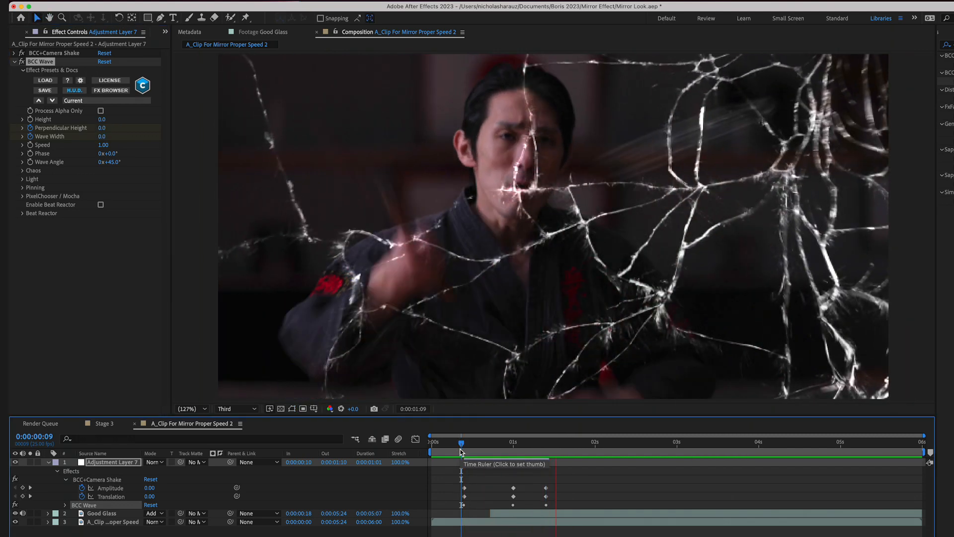
{"action": "key", "text": "space"}
{"action": "key", "text": "space"}
{"action": "left_click_drag", "start_coordinate": [582, 451], "coordinate": [541, 451]}
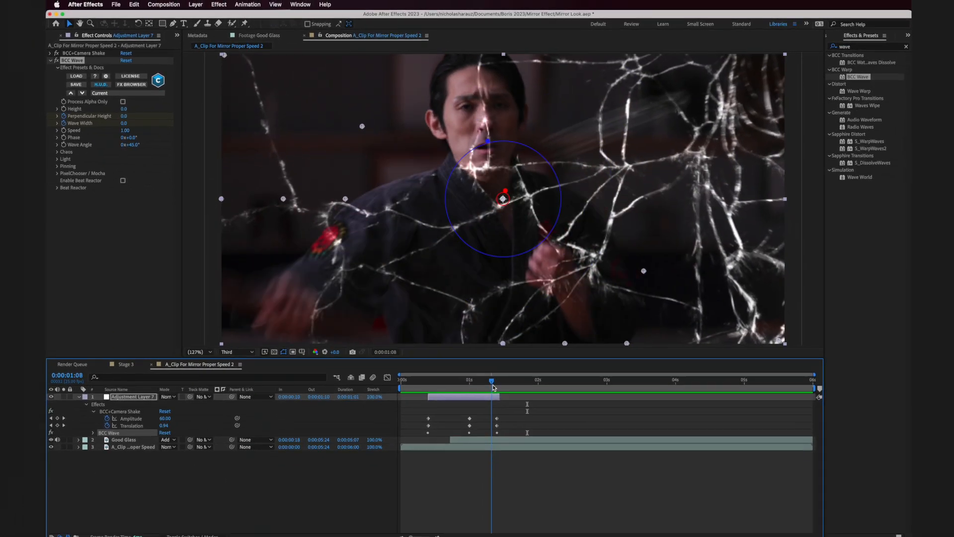
{"action": "left_click_drag", "start_coordinate": [494, 388], "coordinate": [497, 388]}
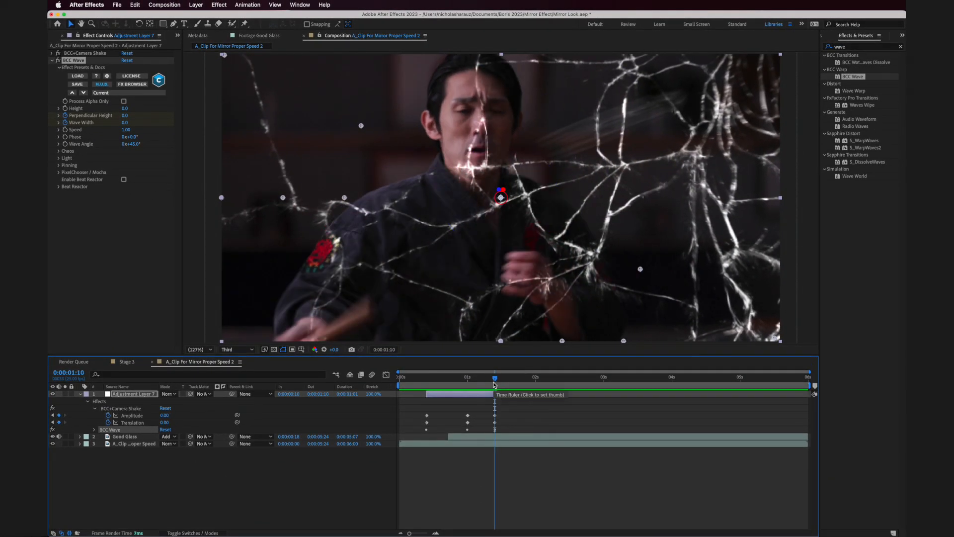
- Enable motion blur for the composition and all three layers, and scrub through the effect to 0:00:01:03
{"action": "left_click", "coordinate": [370, 376]}
{"action": "left_click", "coordinate": [184, 533]}
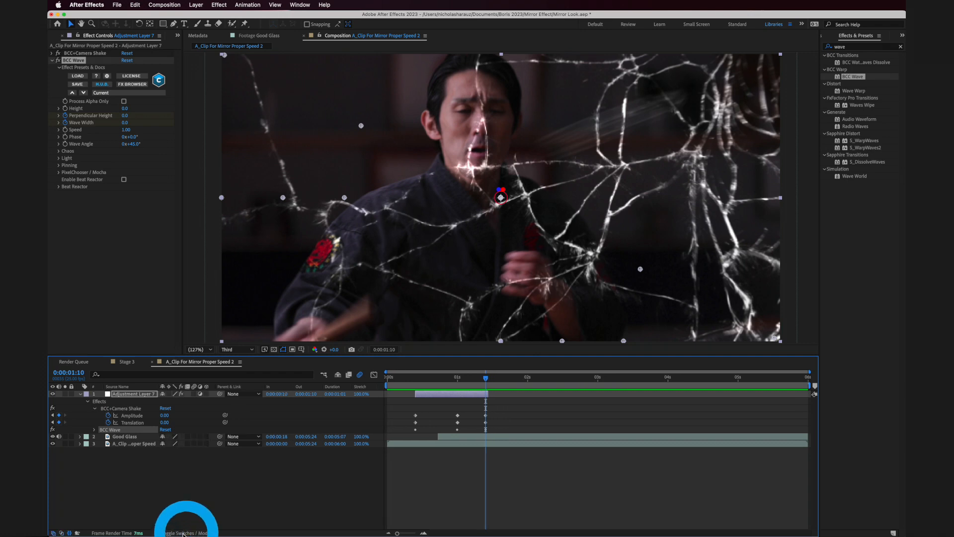
{"action": "left_click", "coordinate": [194, 394]}
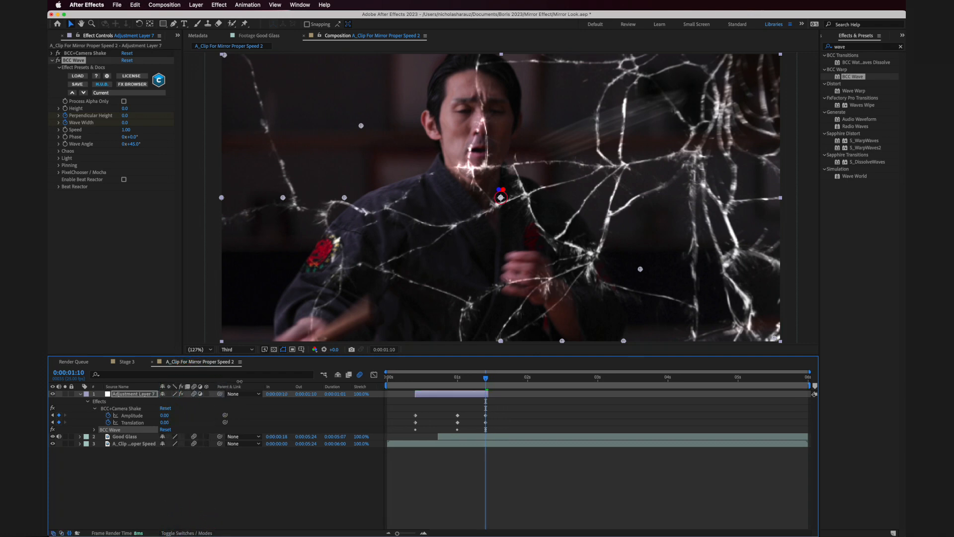
{"action": "left_click", "coordinate": [360, 376]}
{"action": "left_click_drag", "start_coordinate": [477, 380], "coordinate": [436, 373]}
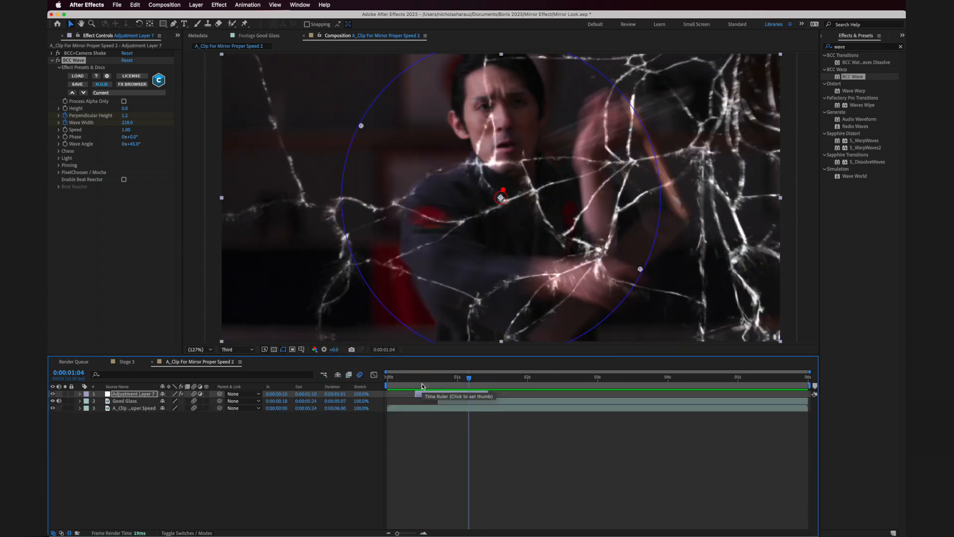
{"action": "left_click_drag", "start_coordinate": [439, 383], "coordinate": [466, 383]}
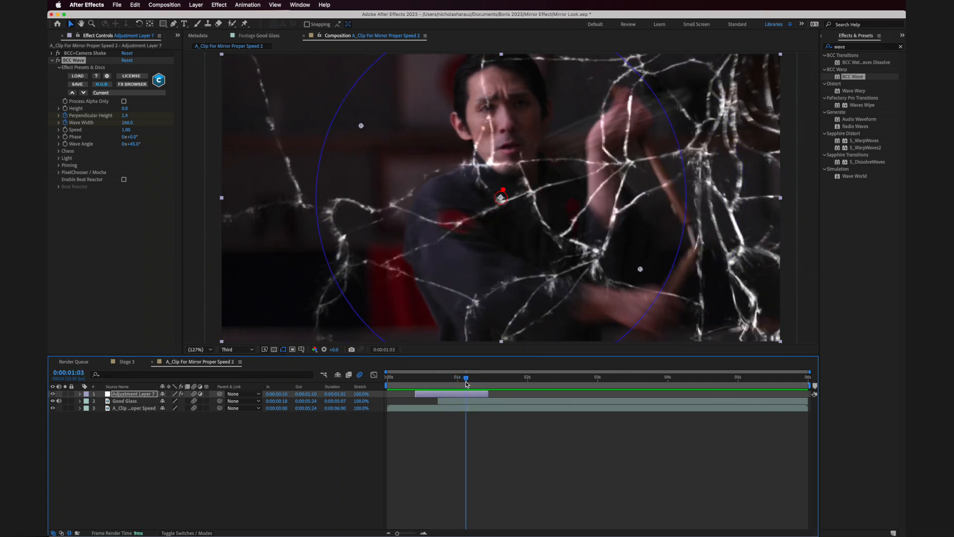
- Duplicate the martial artist clip layer three times
{"action": "left_click", "coordinate": [406, 410]}
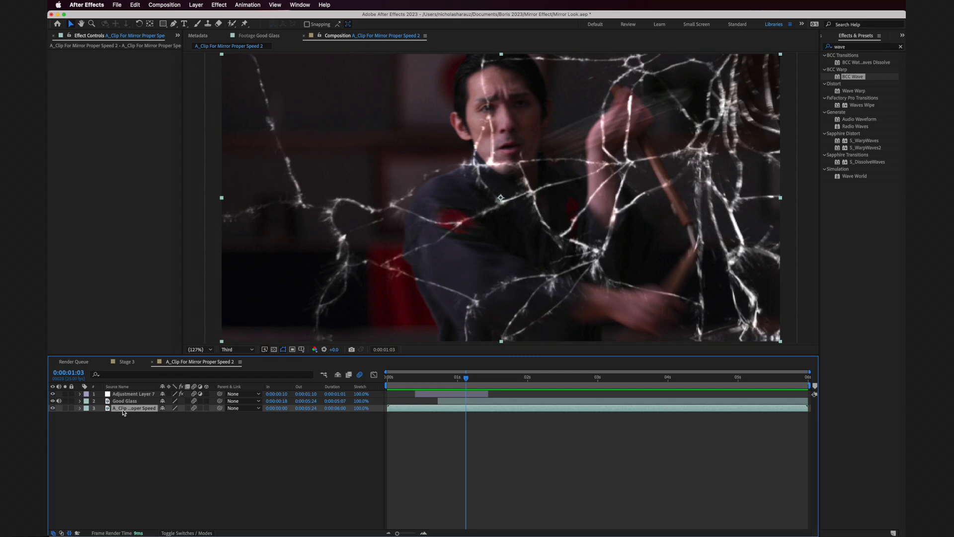
{"action": "key", "text": "super+d"}
{"action": "key", "text": "super+d"}
{"action": "key", "text": "super+d"}
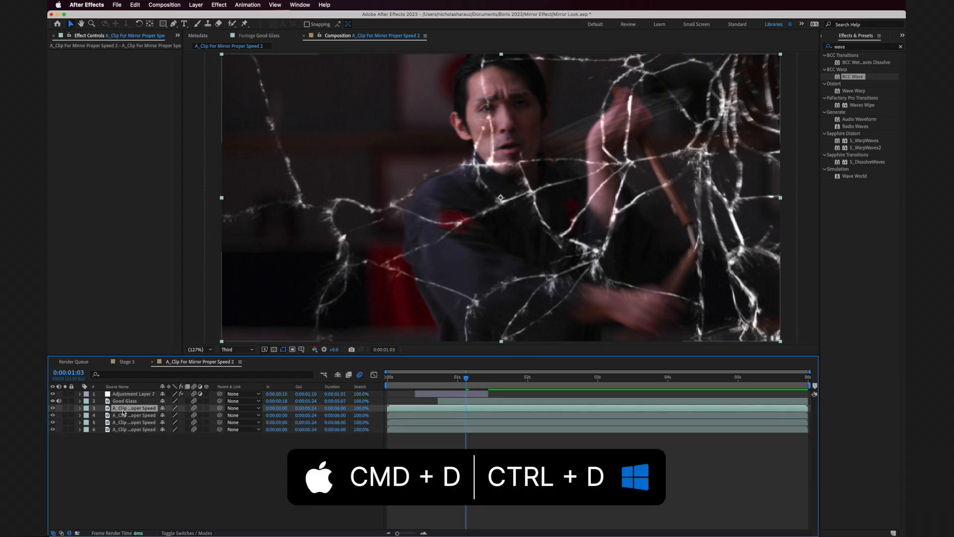
- Trim the three duplicate clip layers to start at 0:00:00:20 and add a Position keyframe to each there
{"action": "left_click", "coordinate": [458, 377]}
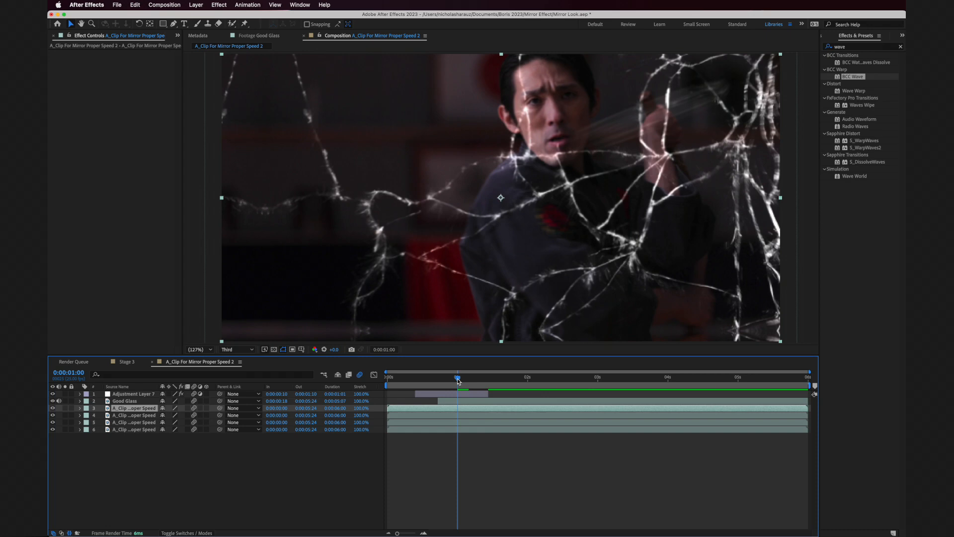
{"action": "key", "text": "Page_Up"}
{"action": "key", "text": "Page_Up"}
{"action": "key", "text": "Page_Up"}
{"action": "key", "text": "Page_Up"}
{"action": "key", "text": "Page_Up"}
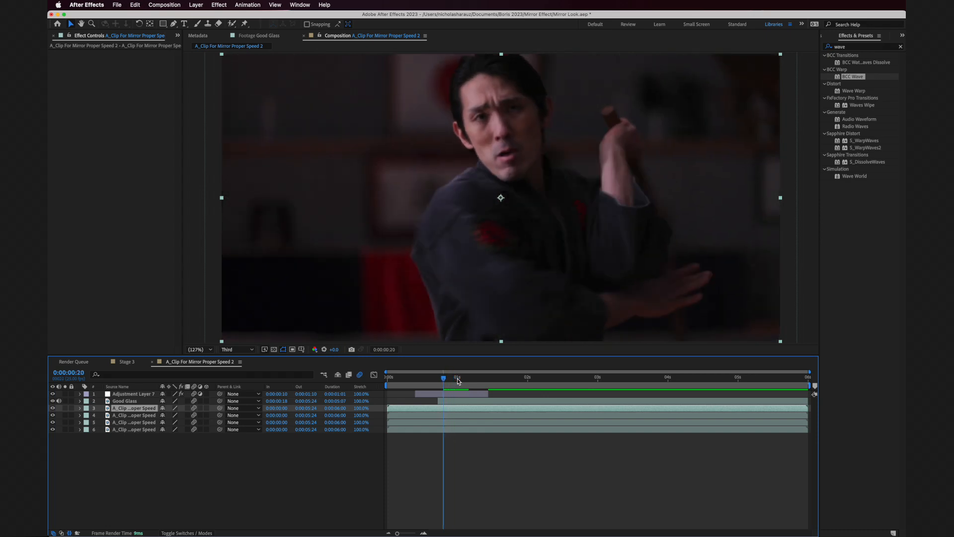
{"action": "left_click", "coordinate": [139, 423], "text": "shift"}
{"action": "key", "text": "alt+bracketleft"}
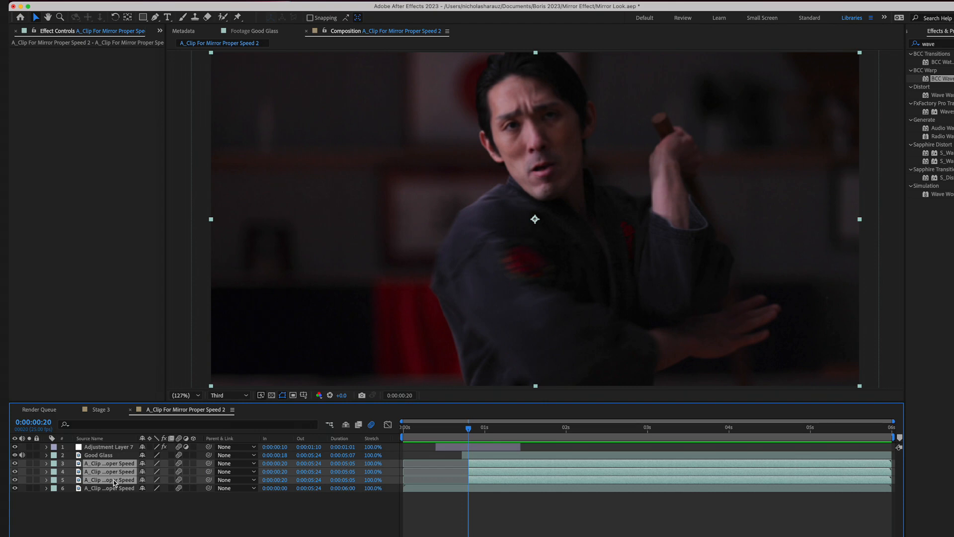
{"action": "key", "text": "p"}
{"action": "left_click", "coordinate": [71, 473]}
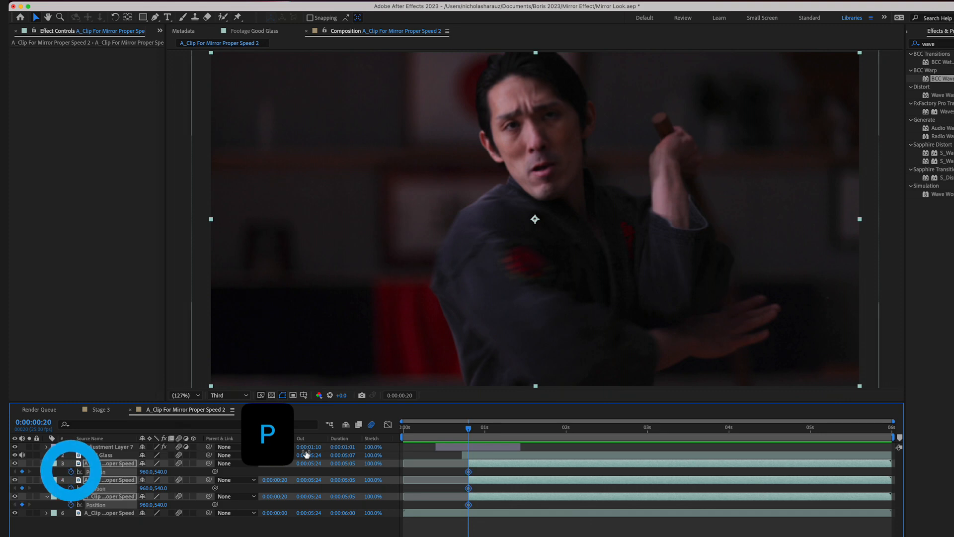
- At 0:00:01:08, hide the adjustment layer and set the topmost duplicate clip's Position to 678, 492
{"action": "left_click", "coordinate": [485, 428]}
{"action": "left_click_drag", "start_coordinate": [484, 428], "coordinate": [514, 430]}
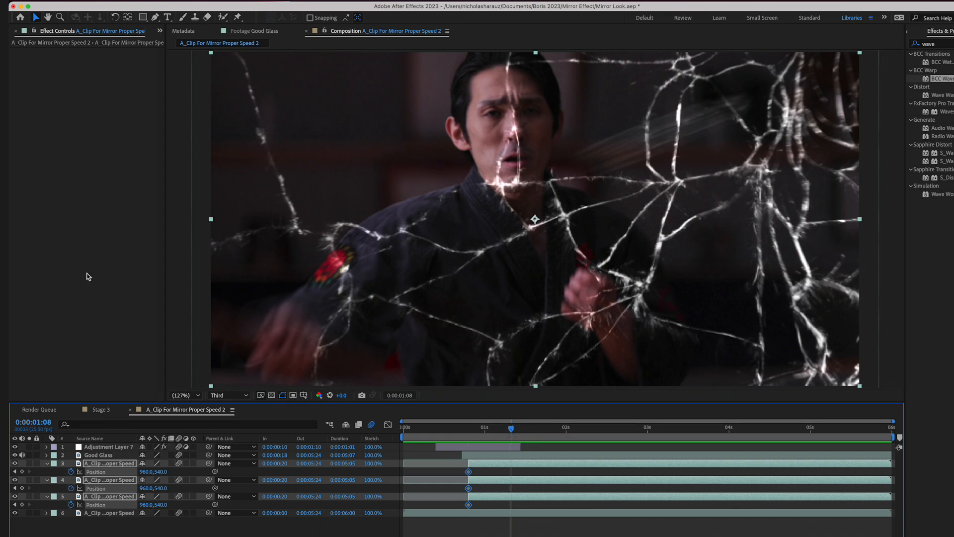
{"action": "left_click", "coordinate": [15, 448]}
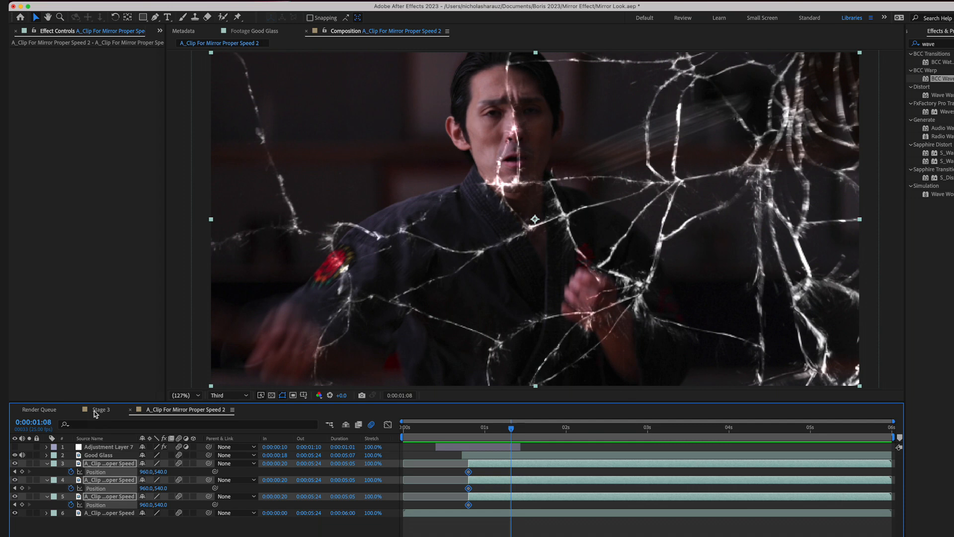
{"action": "key", "text": "super+shift+a"}
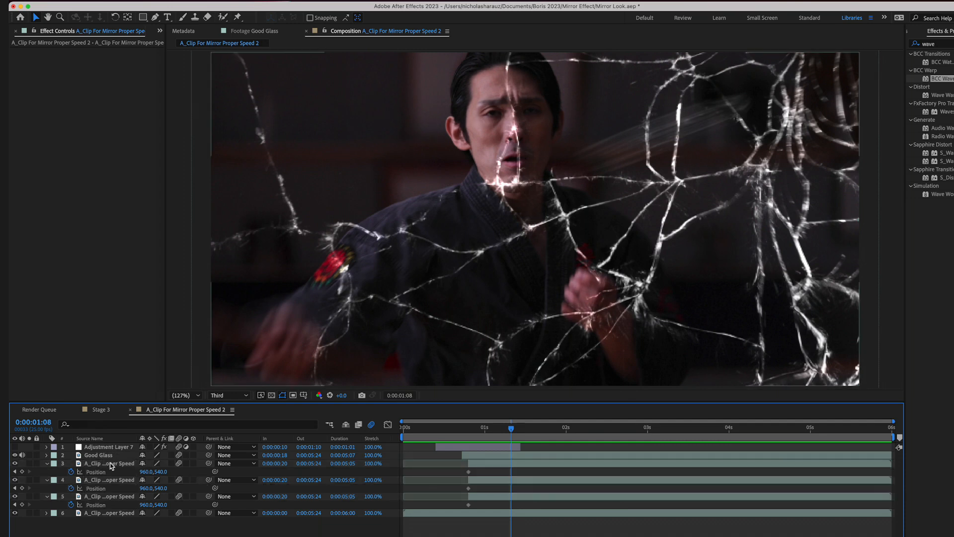
{"action": "left_click", "coordinate": [127, 465]}
{"action": "left_click_drag", "start_coordinate": [146, 472], "coordinate": [8, 468]}
{"action": "left_click_drag", "start_coordinate": [161, 472], "coordinate": [141, 472]}
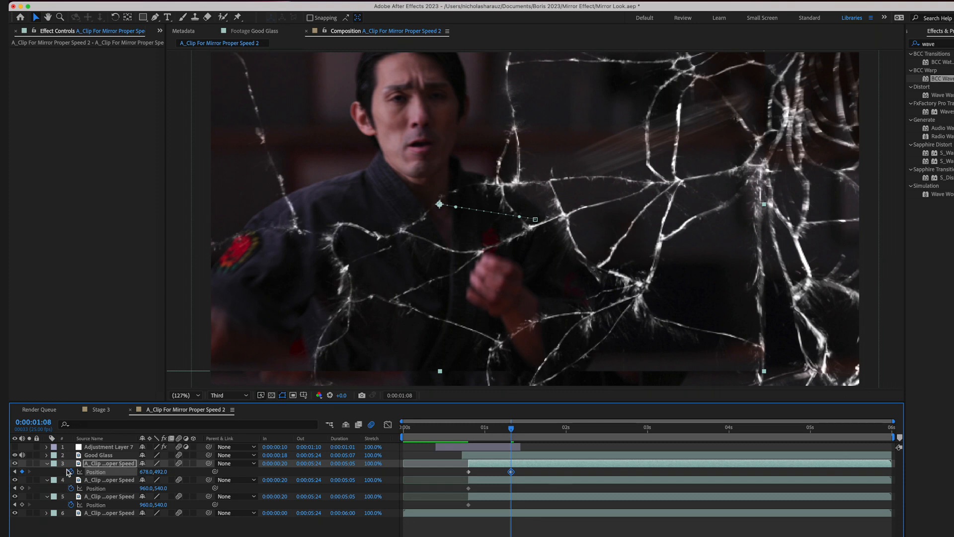
- Hide the topmost duplicate clip and set the second duplicate's Position to 960, 1083 at 0:00:01:08
{"action": "left_click", "coordinate": [15, 463]}
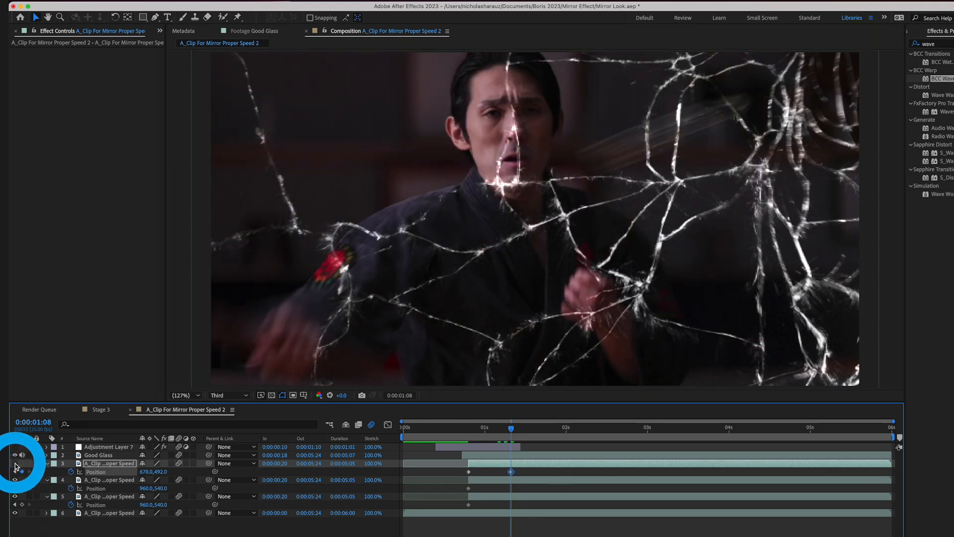
{"action": "left_click", "coordinate": [96, 481]}
{"action": "left_click_drag", "start_coordinate": [159, 489], "coordinate": [429, 489]}
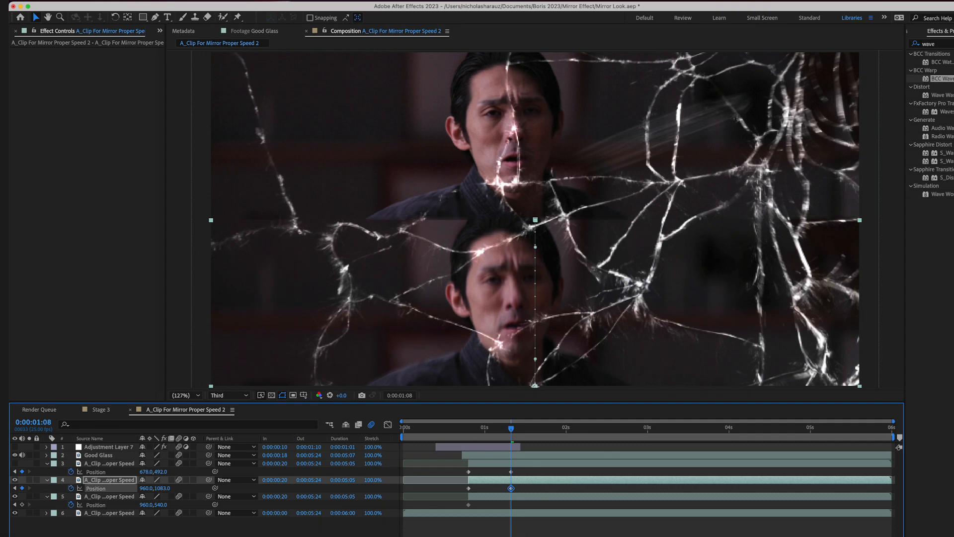
- Hide the second duplicate clip and set the third duplicate's Position to 1545, 606 at 0:00:01:08
{"action": "left_click", "coordinate": [15, 480]}
{"action": "left_click", "coordinate": [91, 499]}
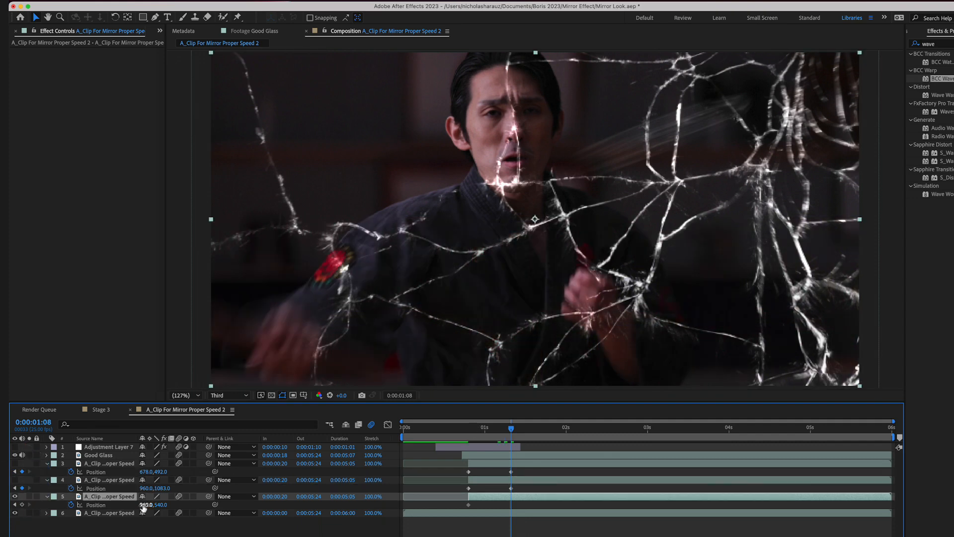
{"action": "left_click_drag", "start_coordinate": [145, 505], "coordinate": [436, 505]}
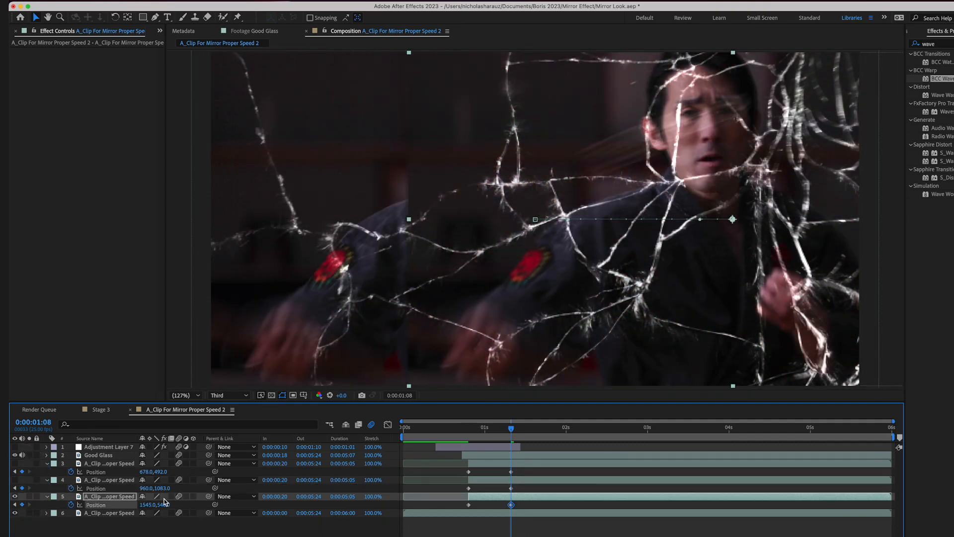
{"action": "left_click_drag", "start_coordinate": [164, 502], "coordinate": [194, 510]}
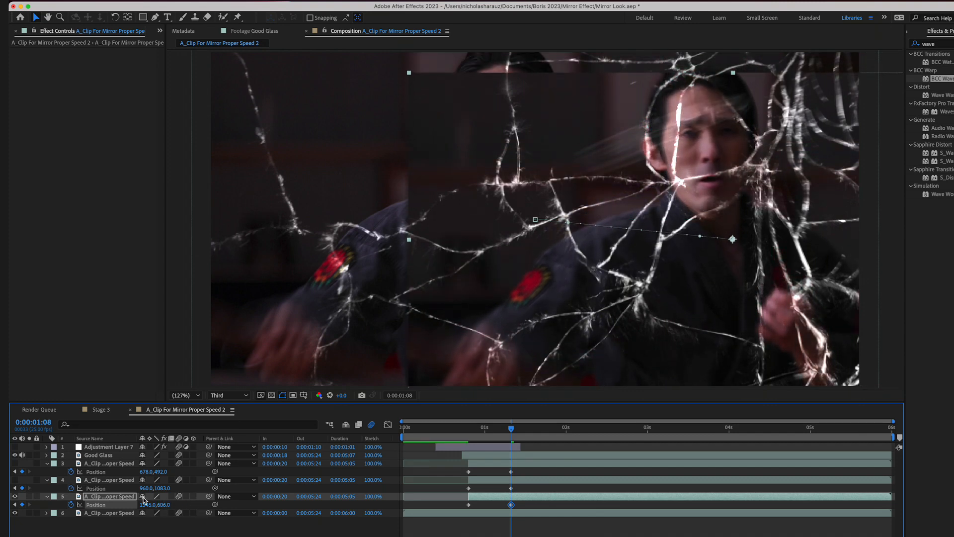
- Play back the third duplicate's position move from 0:00:00:19, then scrub to 0:00:01:03
{"action": "left_click", "coordinate": [465, 431]}
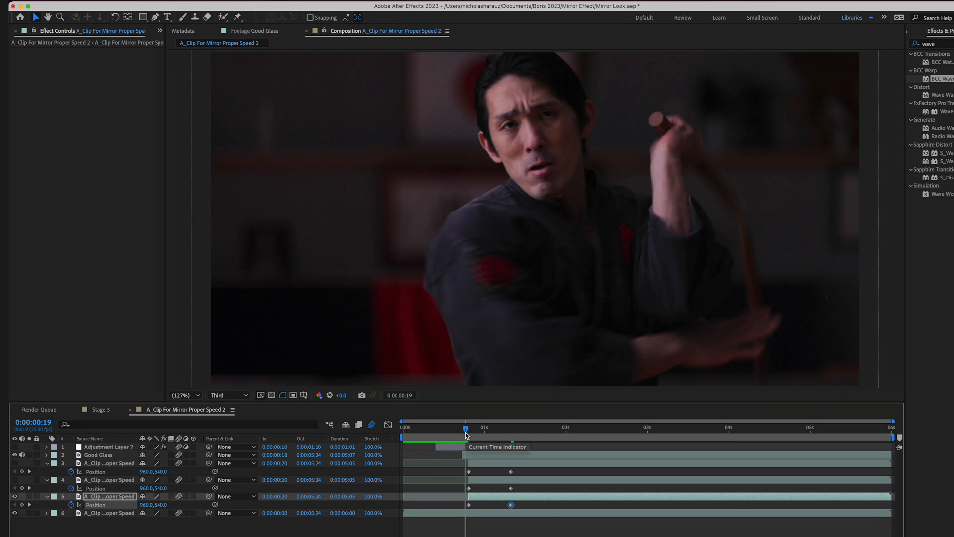
{"action": "key", "text": "space"}
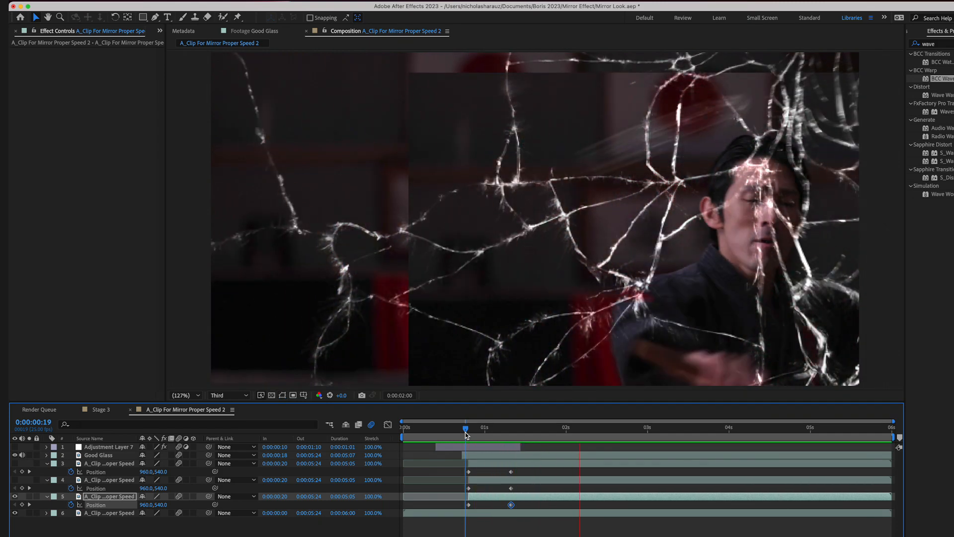
{"action": "left_click", "coordinate": [499, 432]}
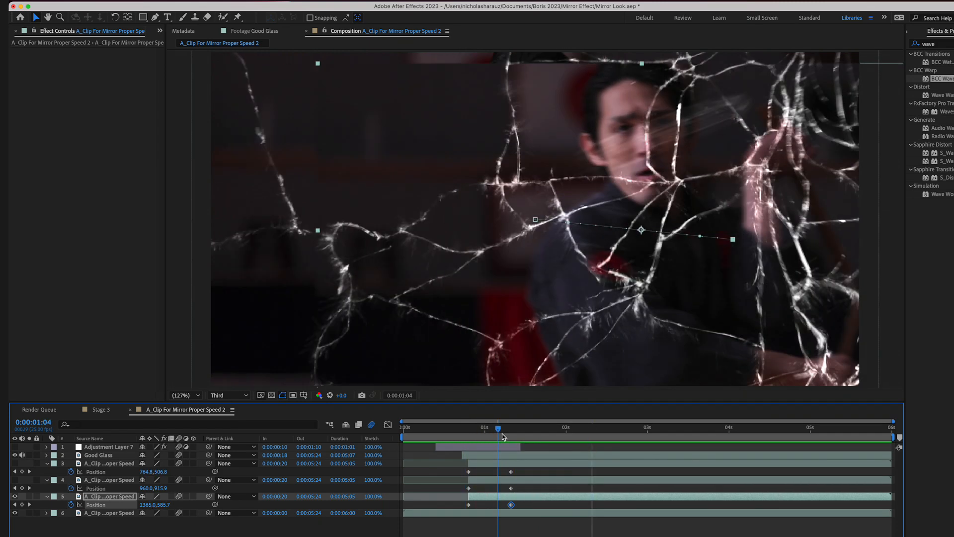
{"action": "left_click_drag", "start_coordinate": [502, 433], "coordinate": [496, 434]}
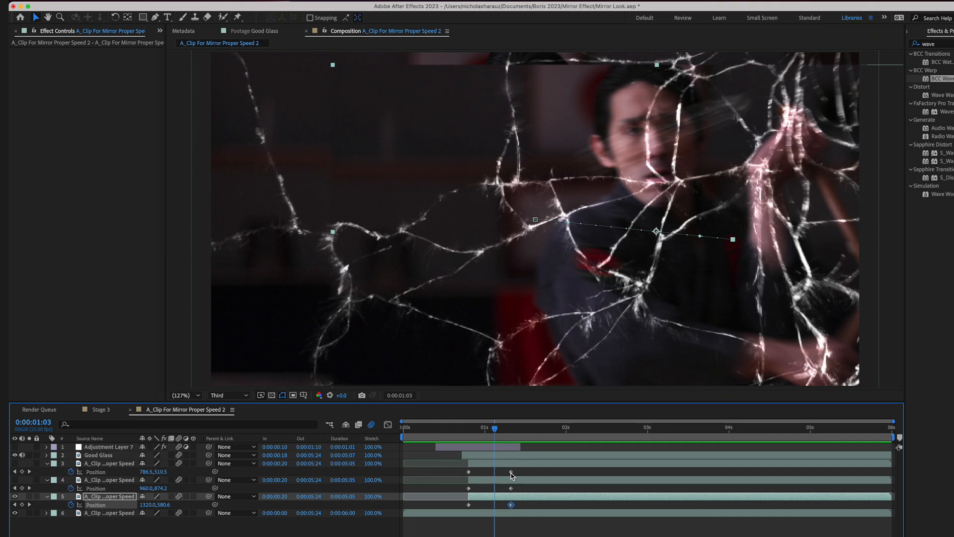
- Move the ending Position keyframes of all three duplicates to just before the one-second mark and return to 0:00:00:20
{"action": "left_click", "coordinate": [511, 472]}
{"action": "left_click", "coordinate": [511, 489], "text": "shift"}
{"action": "left_click", "coordinate": [512, 505], "text": "shift"}
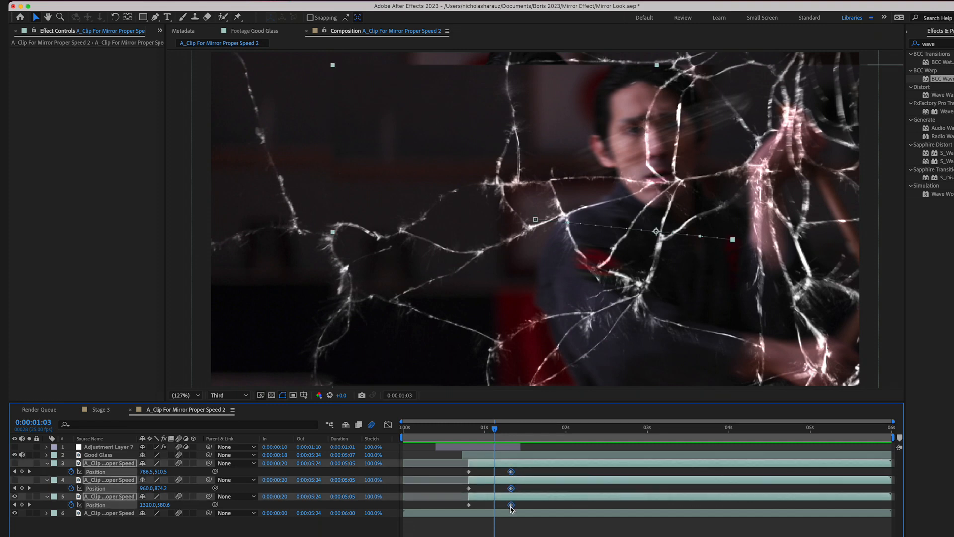
{"action": "left_click_drag", "start_coordinate": [512, 505], "coordinate": [482, 506]}
{"action": "left_click", "coordinate": [477, 429]}
{"action": "left_click_drag", "start_coordinate": [475, 426], "coordinate": [468, 426]}
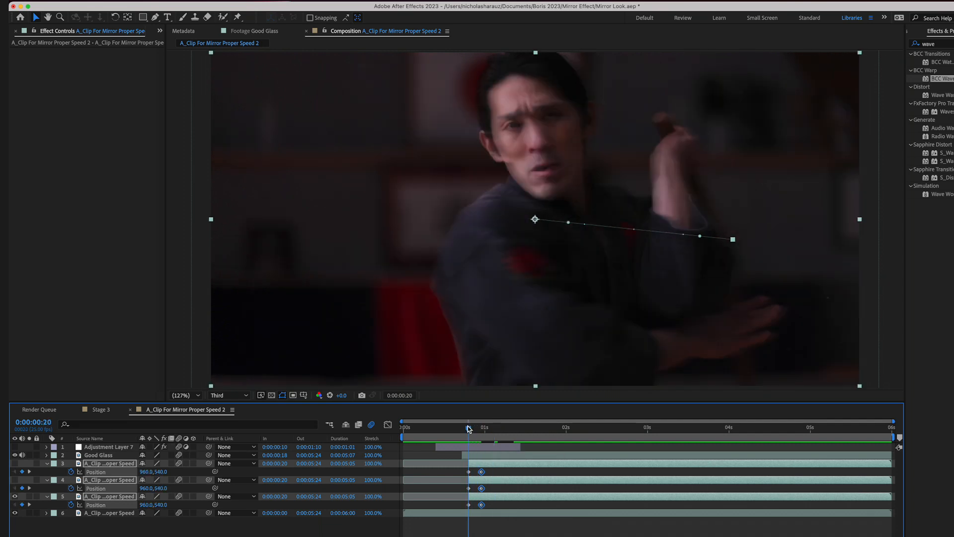
- Move the ending Position keyframes of all three duplicate clips to 0:00:01:00
{"action": "key", "text": "Page_Down"}
{"action": "key", "text": "Page_Down"}
{"action": "key", "text": "Page_Down"}
{"action": "key", "text": "Page_Down"}
{"action": "key", "text": "Page_Down"}
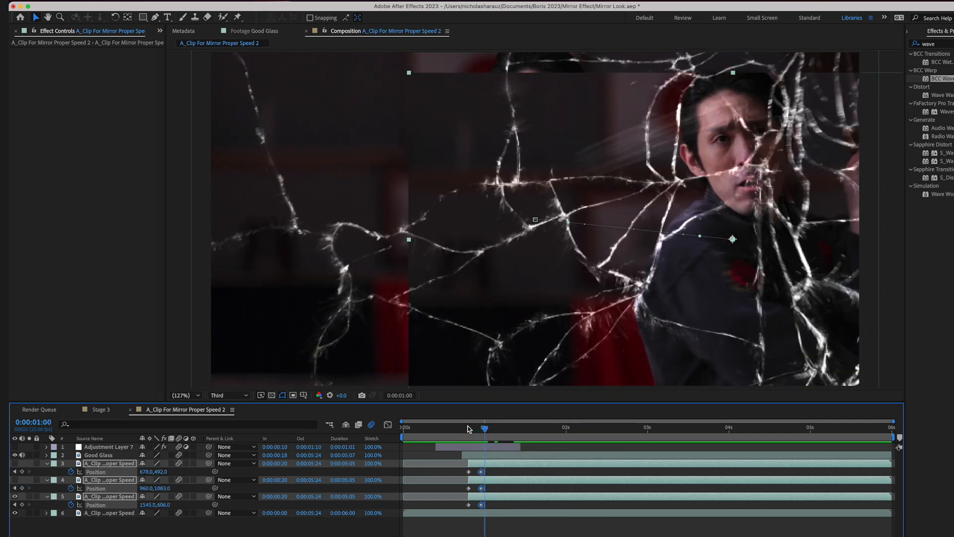
{"action": "left_click_drag", "start_coordinate": [481, 471], "coordinate": [486, 472]}
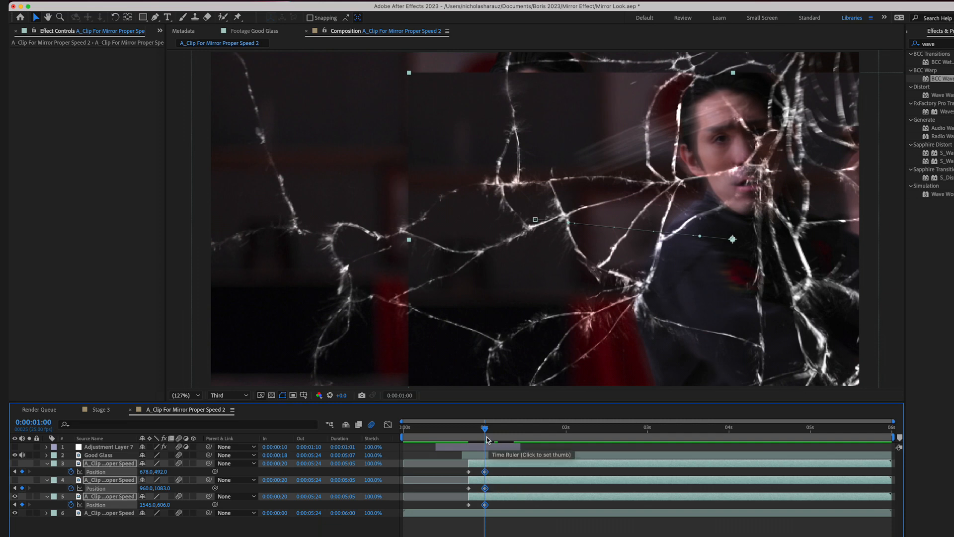
{"action": "mouse_move", "coordinate": [485, 428]}
{"action": "left_mouse_down"}
{"action": "mouse_move", "coordinate": [469, 427]}
{"action": "mouse_move", "coordinate": [485, 432]}
{"action": "left_mouse_up"}
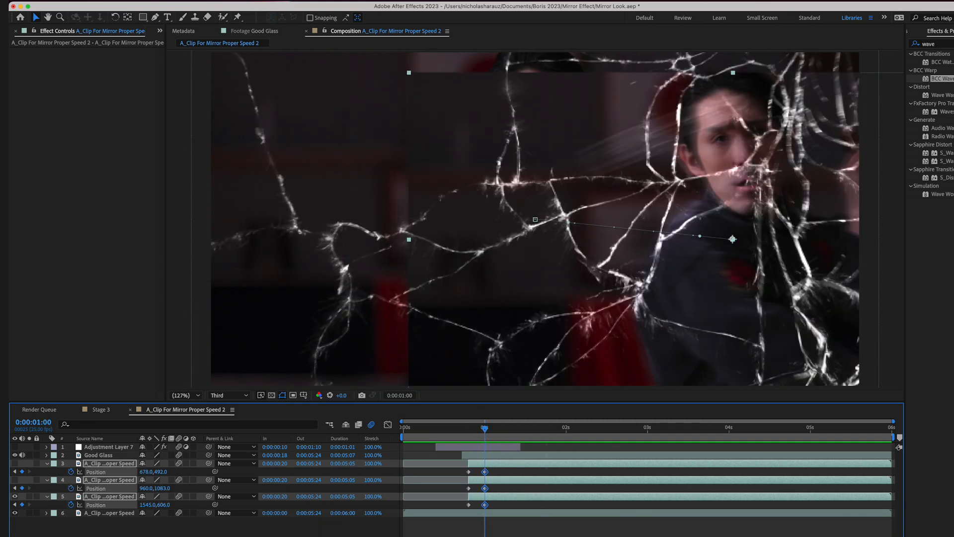
- Deselect the keyframes and make the topmost duplicate clip visible again
{"action": "left_click", "coordinate": [161, 528]}
{"action": "left_click", "coordinate": [118, 464]}
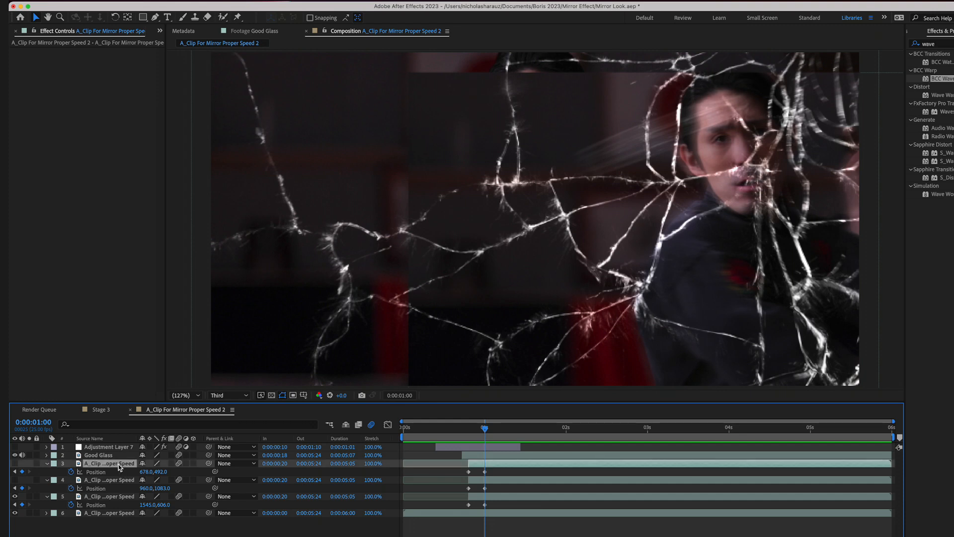
{"action": "left_click", "coordinate": [15, 463]}
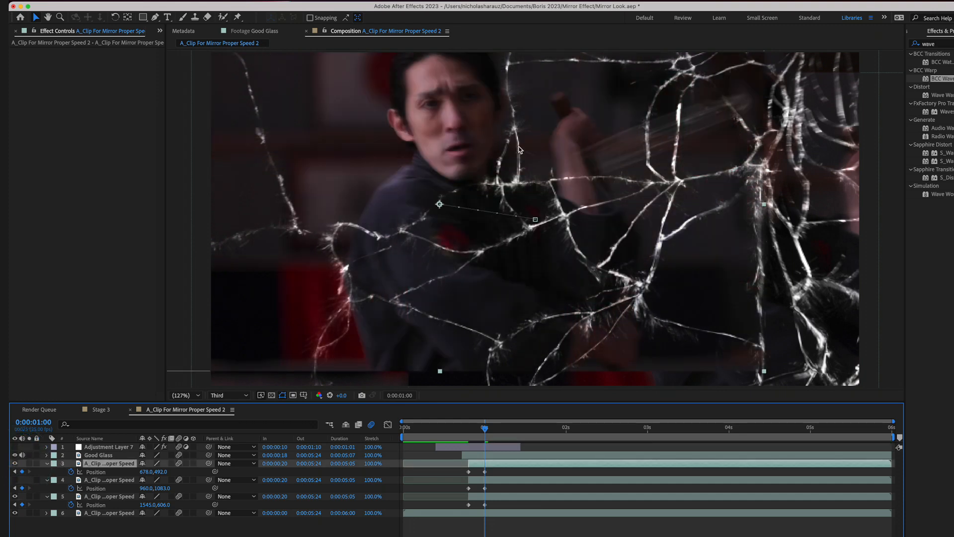
- Draw a closed Pen mask on the topmost duplicate around the frame's upper-left shard, following the cracks, and set its Mask Feather to 26 pixels
{"action": "left_click", "coordinate": [155, 17]}
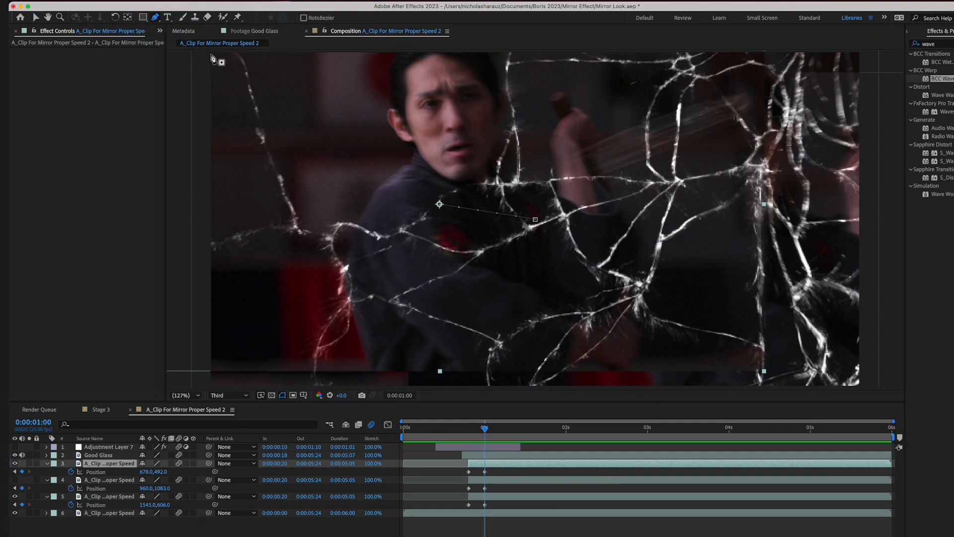
{"action": "left_click", "coordinate": [211, 52]}
{"action": "left_click", "coordinate": [209, 237]}
{"action": "left_click_drag", "start_coordinate": [244, 229], "coordinate": [260, 226]}
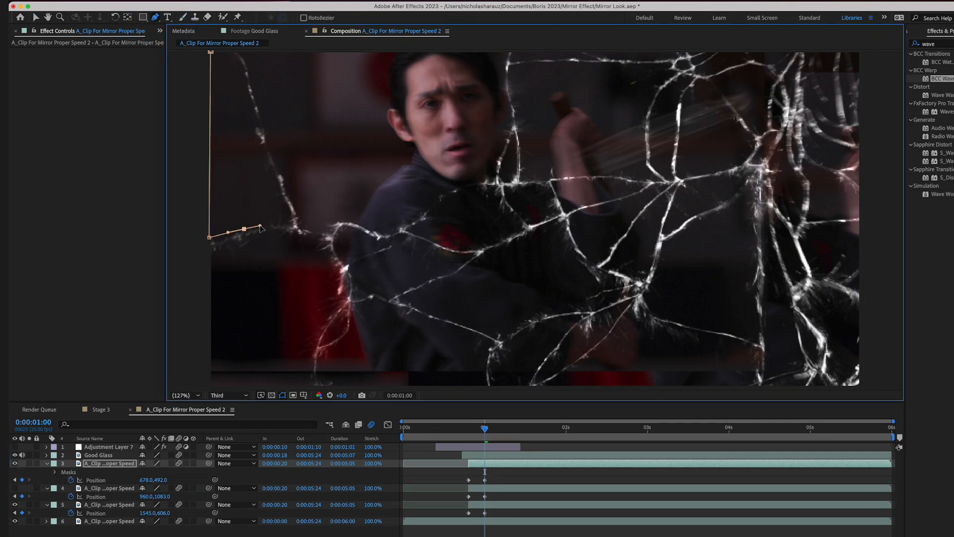
{"action": "left_click", "coordinate": [292, 224]}
{"action": "left_click", "coordinate": [313, 230]}
{"action": "left_click", "coordinate": [330, 231]}
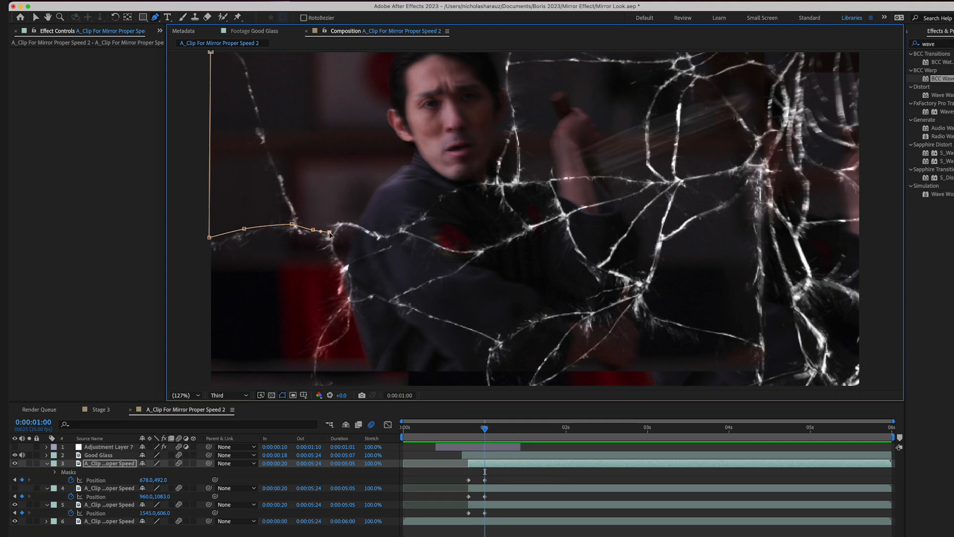
{"action": "left_click", "coordinate": [340, 220]}
{"action": "left_click", "coordinate": [363, 225]}
{"action": "left_click", "coordinate": [382, 232]}
{"action": "left_click", "coordinate": [401, 227]}
{"action": "left_click", "coordinate": [441, 197]}
{"action": "left_click", "coordinate": [476, 182]}
{"action": "left_click", "coordinate": [504, 181]}
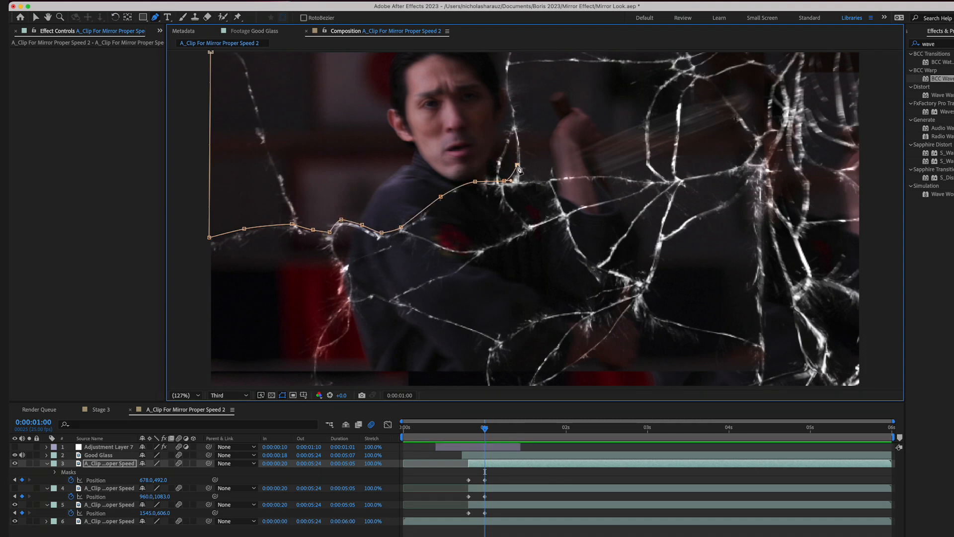
{"action": "left_click", "coordinate": [512, 111]}
{"action": "left_click", "coordinate": [505, 51]}
{"action": "left_click", "coordinate": [211, 52]}
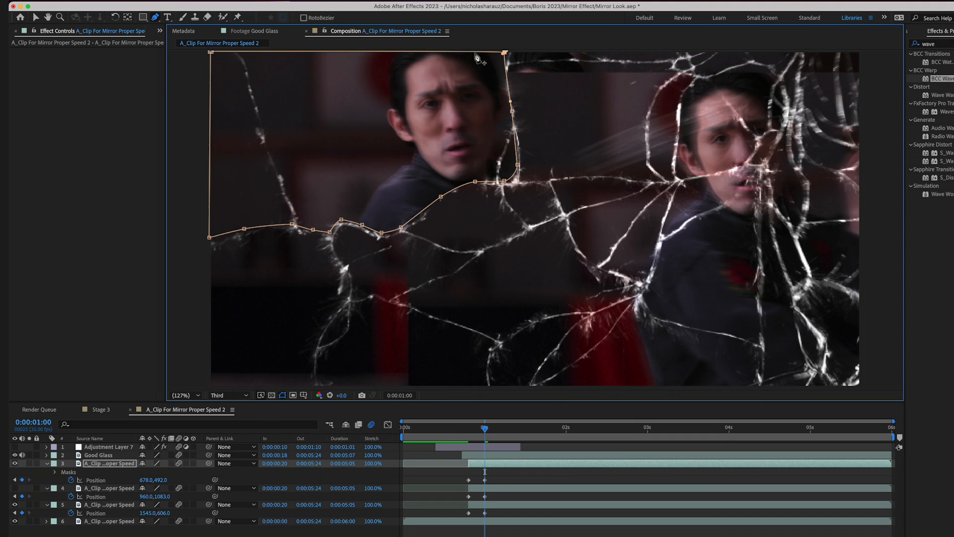
{"action": "key", "text": "f"}
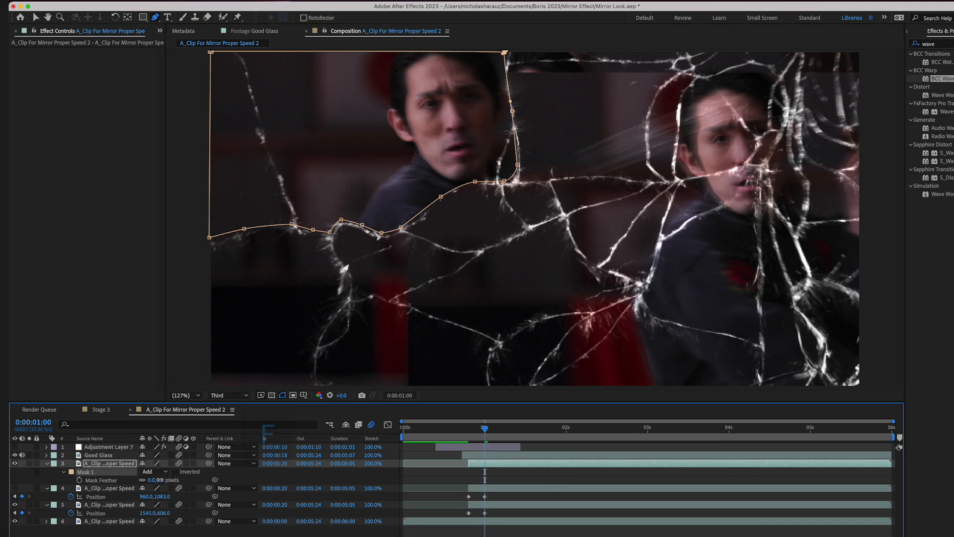
{"action": "left_click_drag", "start_coordinate": [159, 480], "coordinate": [177, 482]}
- Show the second duplicate clip and trace a Pen mask along the upper crack edges of the diamond-shaped shard below the frame's centre
{"action": "left_click", "coordinate": [92, 488]}
{"action": "left_click", "coordinate": [15, 488]}
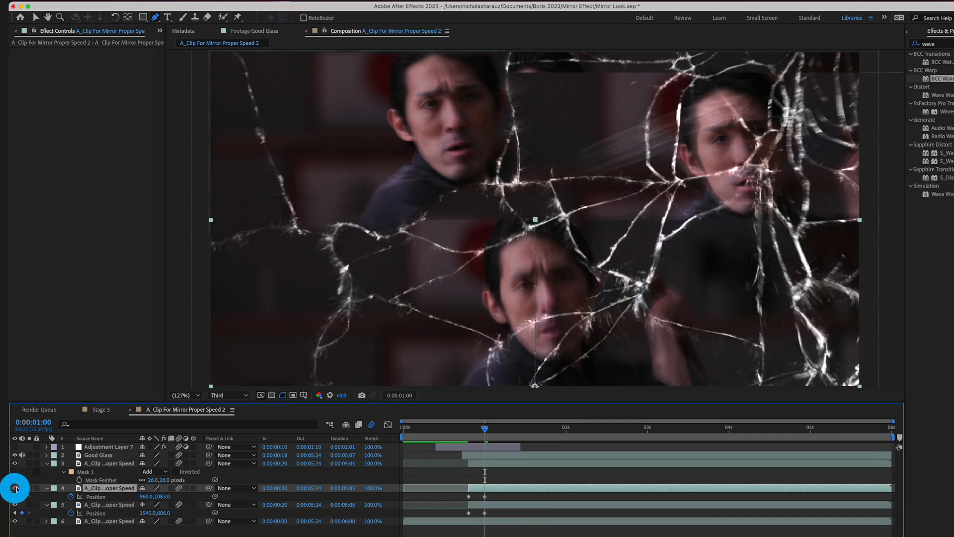
{"action": "left_click", "coordinate": [401, 299]}
{"action": "left_click_drag", "start_coordinate": [477, 261], "coordinate": [486, 257]}
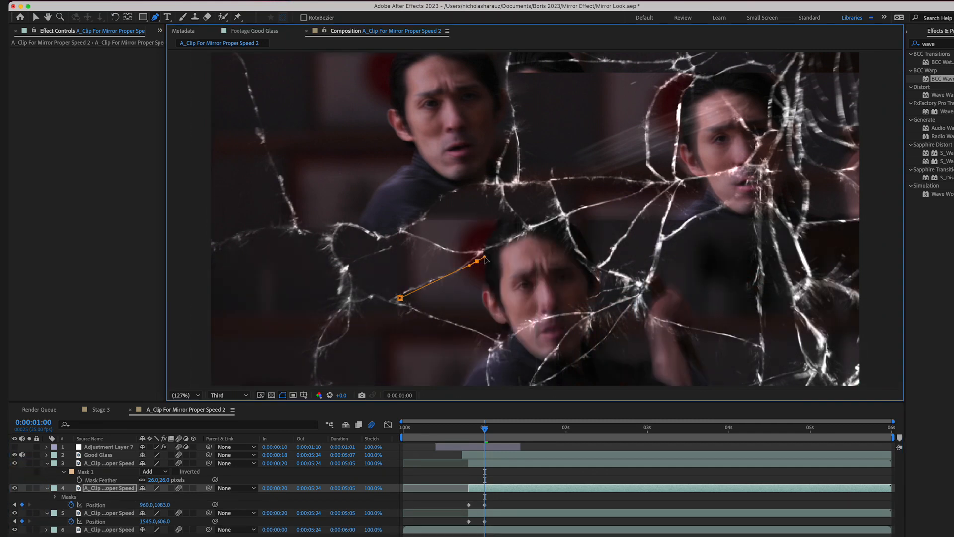
{"action": "left_click", "coordinate": [519, 237]}
{"action": "left_click", "coordinate": [559, 219]}
{"action": "left_click_drag", "start_coordinate": [570, 234], "coordinate": [577, 245]}
{"action": "left_click", "coordinate": [616, 276]}
{"action": "double_click", "coordinate": [641, 291]}
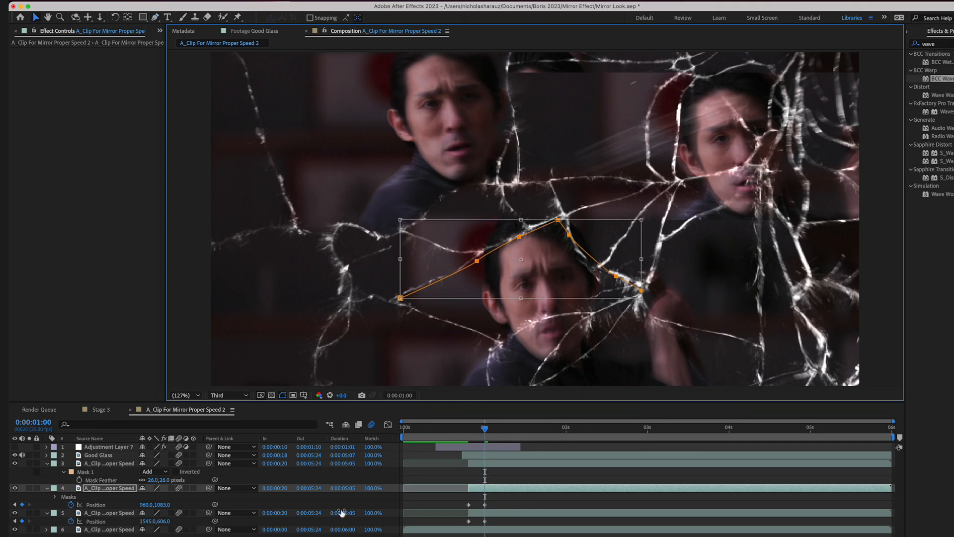
- Continue the second duplicate's mask along the diamond shard's lower crack edges, close it at its starting point, and collapse the layer
{"action": "left_click", "coordinate": [109, 488]}
{"action": "key", "text": "g"}
{"action": "left_click", "coordinate": [641, 290]}
{"action": "left_click", "coordinate": [616, 300]}
{"action": "left_click", "coordinate": [591, 309]}
{"action": "left_click", "coordinate": [537, 318]}
{"action": "left_click", "coordinate": [501, 338]}
{"action": "left_click", "coordinate": [400, 298]}
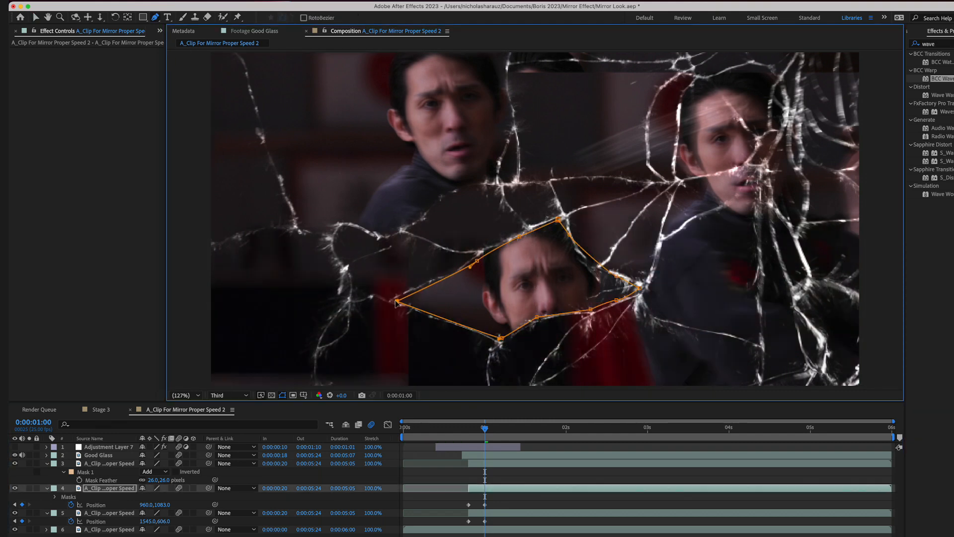
{"action": "left_click", "coordinate": [47, 488]}
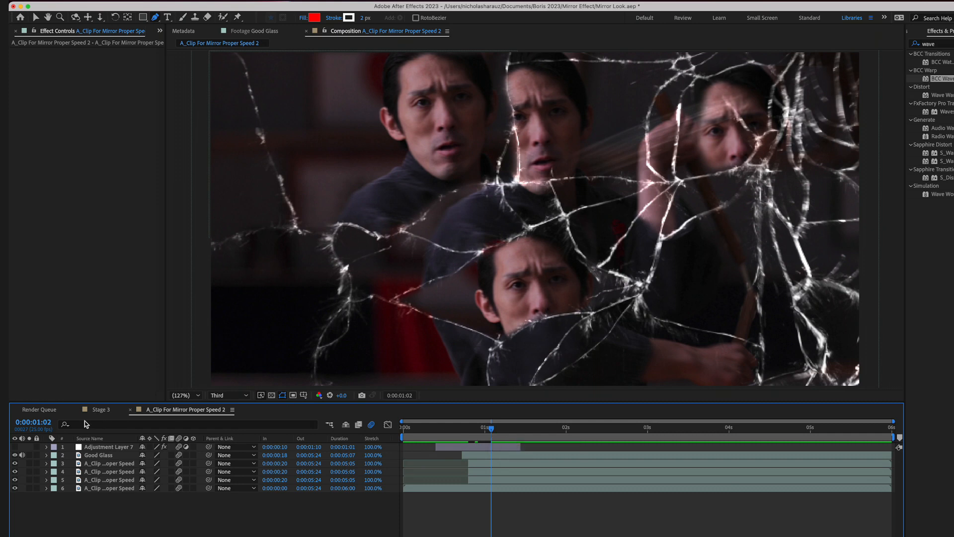
- Turn on Adjustment Layer 7 and play back the composition from the start to 0:00:03:06
{"action": "left_click", "coordinate": [14, 447]}
{"action": "key", "text": "Home"}
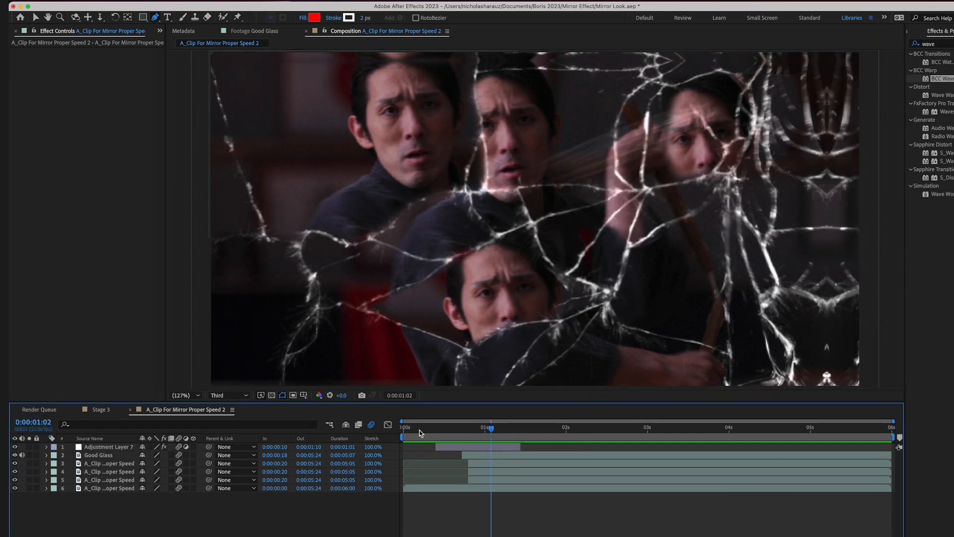
{"action": "key", "text": "space"}
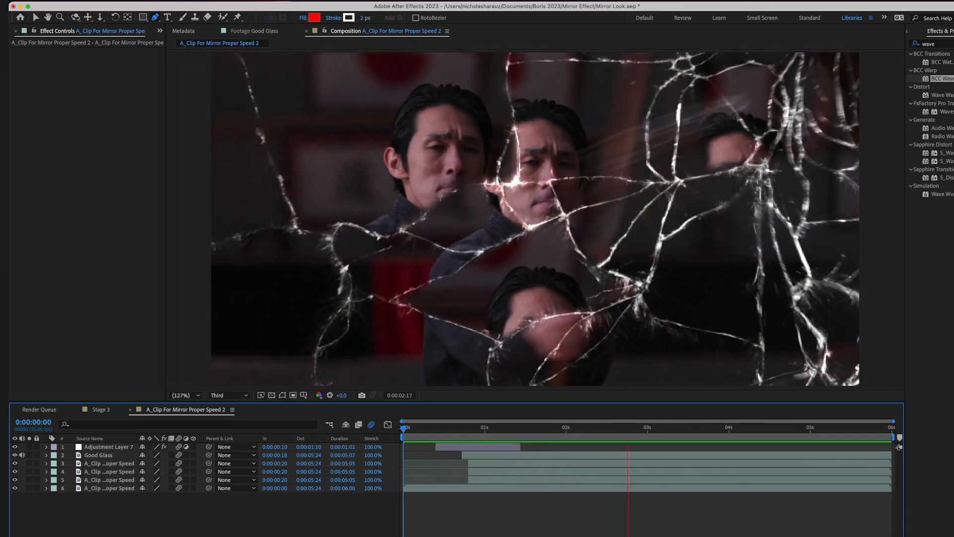
{"action": "key", "text": "space"}
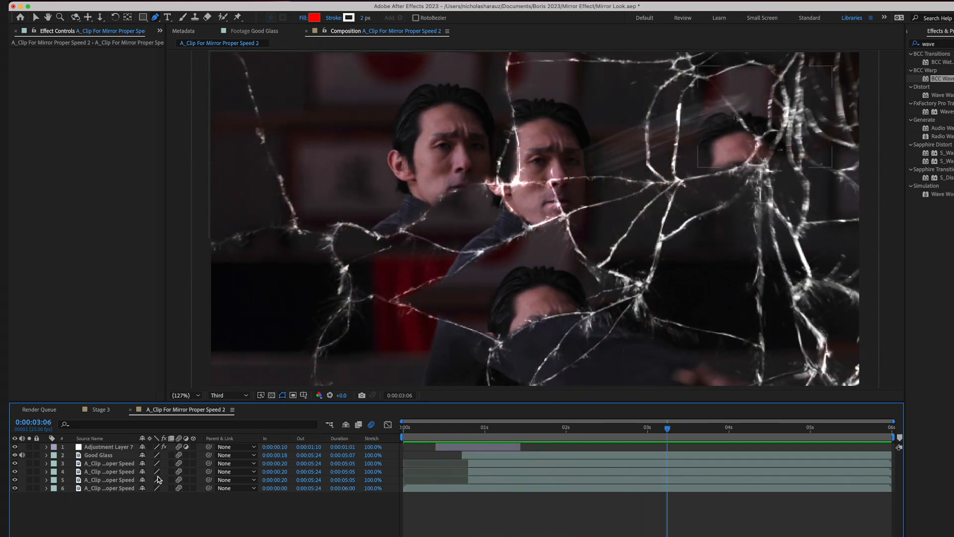
- Reshape the third duplicate's mask so its left edge and lower-left corner follow the surrounding crack lines
{"action": "left_click", "coordinate": [112, 488]}
{"action": "left_click", "coordinate": [116, 480]}
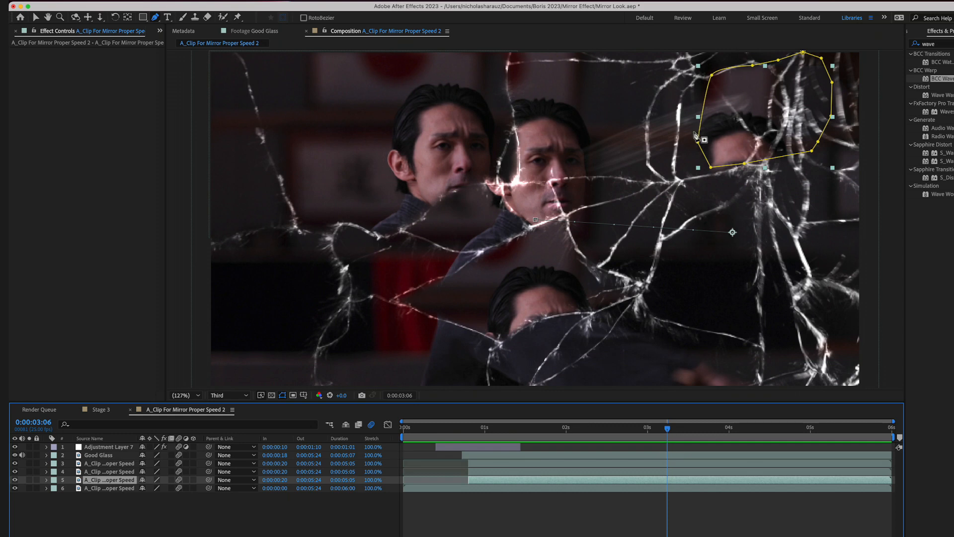
{"action": "left_click_drag", "start_coordinate": [695, 138], "coordinate": [679, 142]}
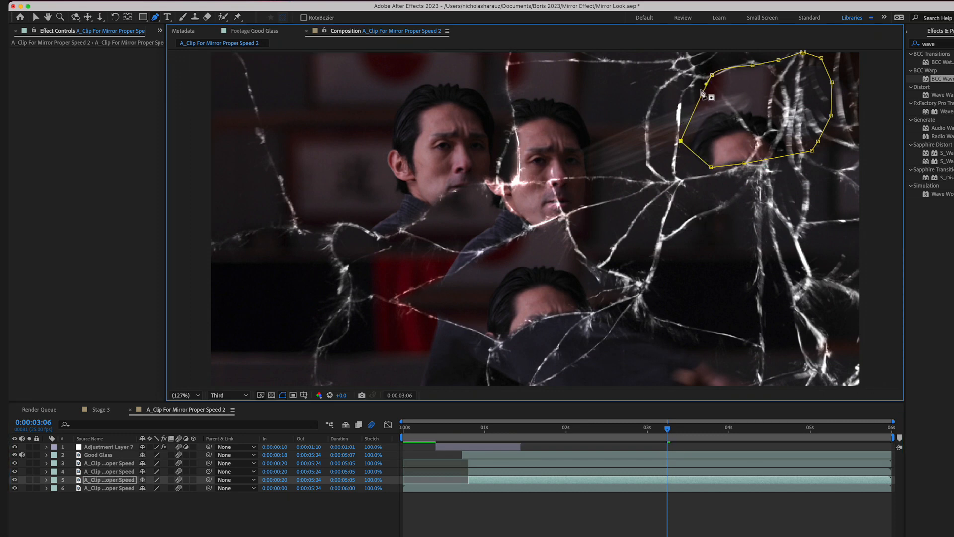
{"action": "left_click_drag", "start_coordinate": [706, 84], "coordinate": [670, 88]}
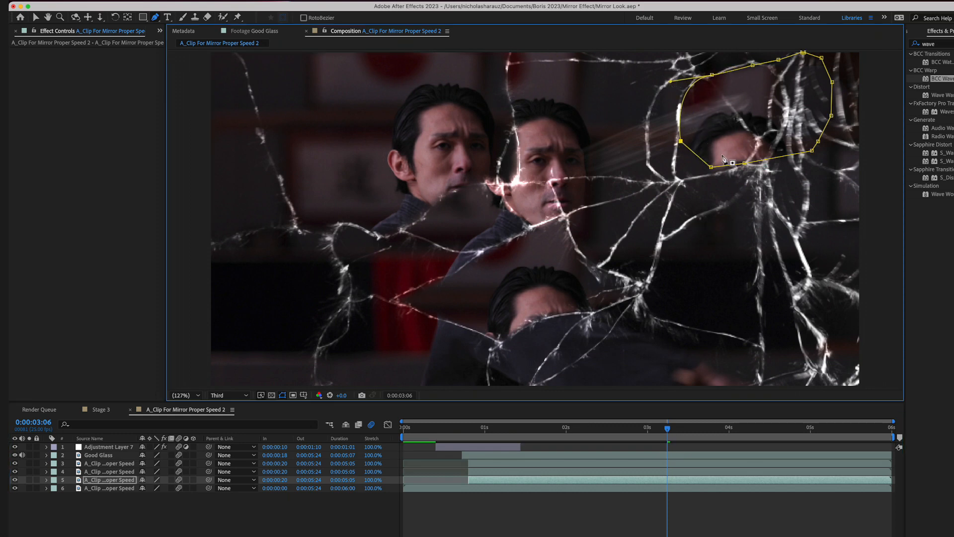
{"action": "left_click_drag", "start_coordinate": [711, 168], "coordinate": [678, 179]}
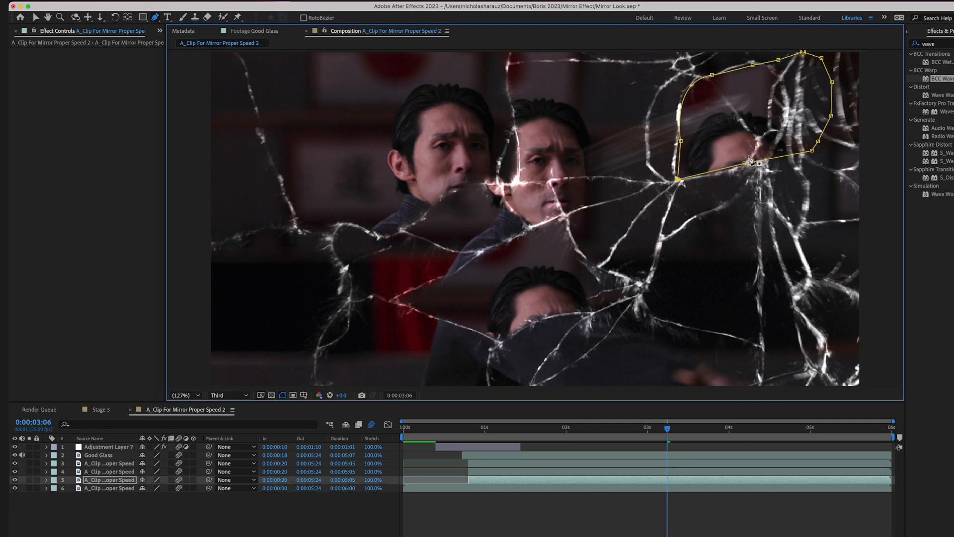
{"action": "left_click_drag", "start_coordinate": [683, 146], "coordinate": [679, 144]}
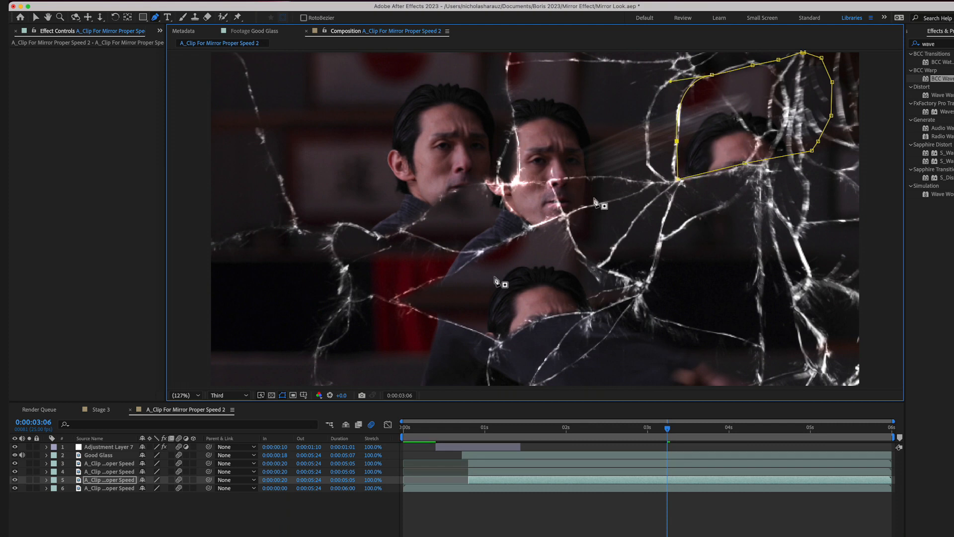
{"action": "left_click", "coordinate": [91, 481]}
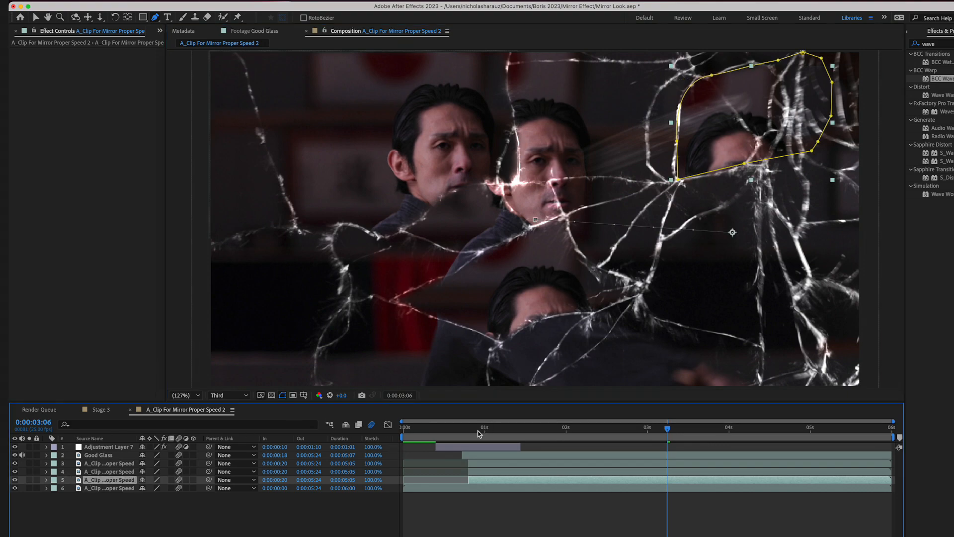
- Shift the third duplicate's footage later in time, realign its Position keyframes to 0:00:00:20 and 0:00:01:00, and play it back
{"action": "left_click_drag", "start_coordinate": [479, 434], "coordinate": [521, 428]}
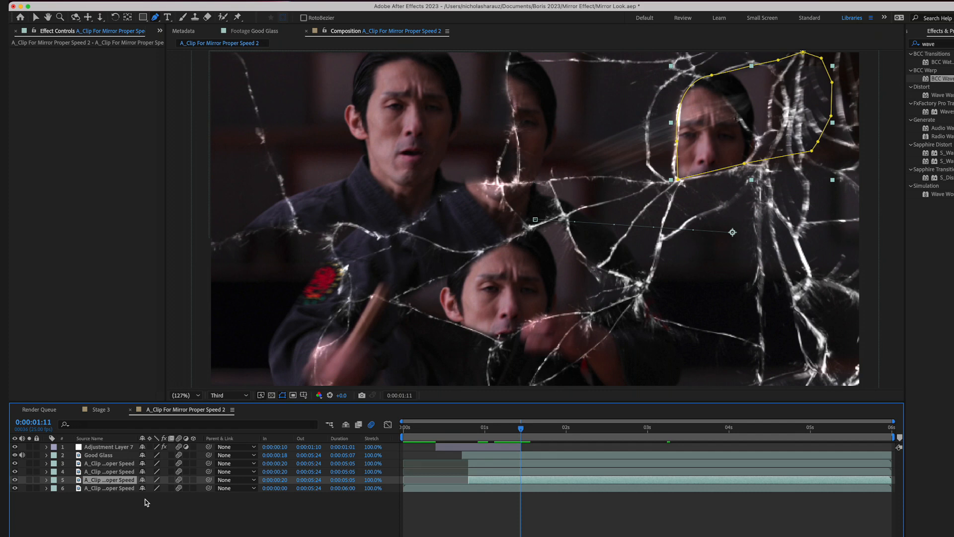
{"action": "key", "text": "p"}
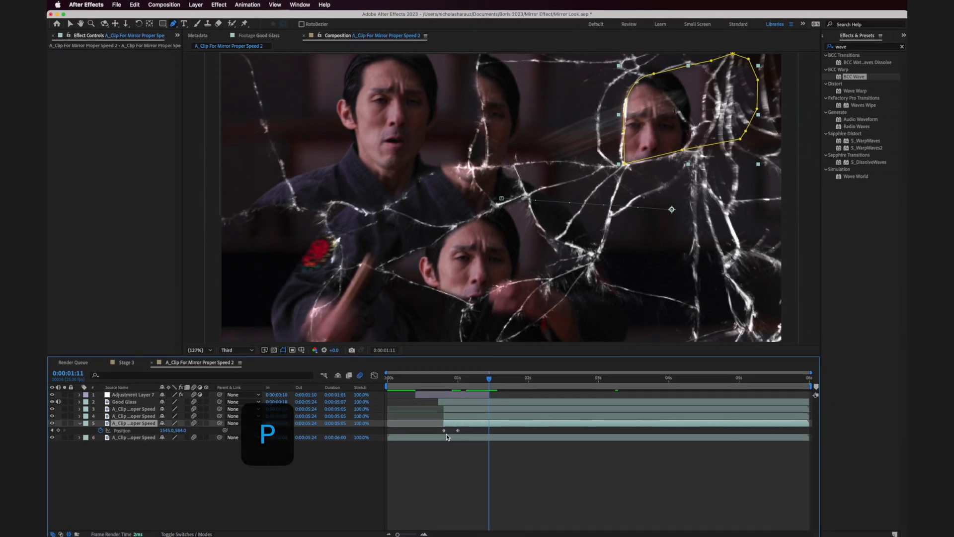
{"action": "left_click_drag", "start_coordinate": [456, 425], "coordinate": [509, 413]}
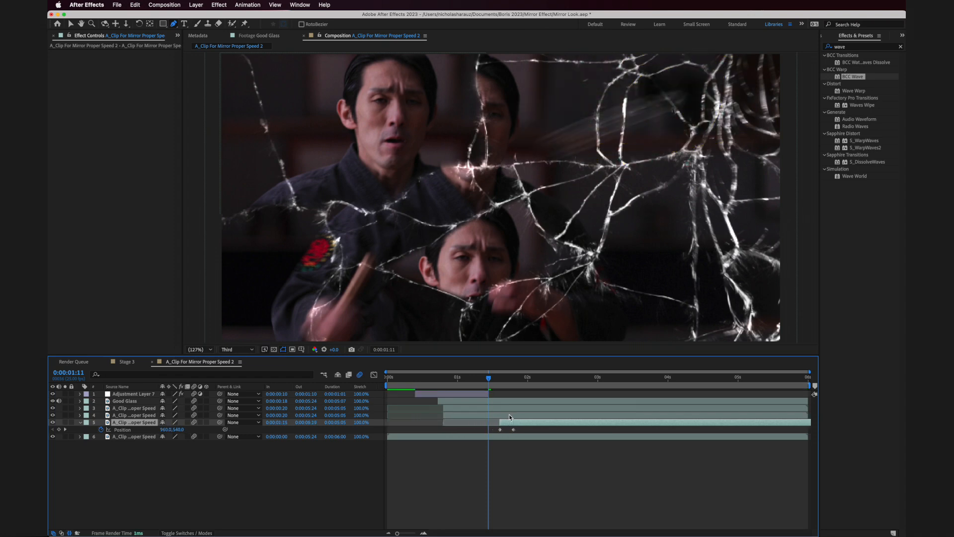
{"action": "left_click", "coordinate": [534, 430]}
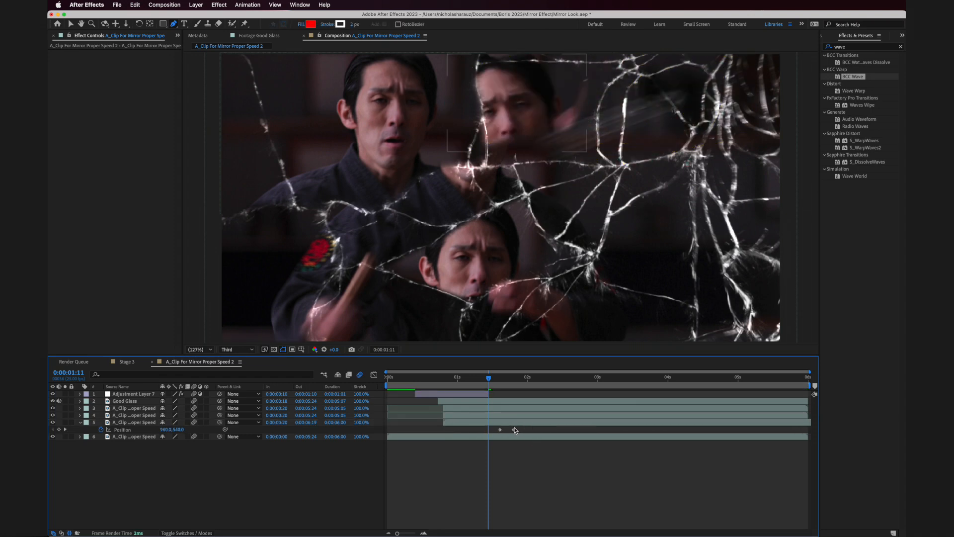
{"action": "left_click_drag", "start_coordinate": [533, 428], "coordinate": [444, 433]}
{"action": "key", "text": "space"}
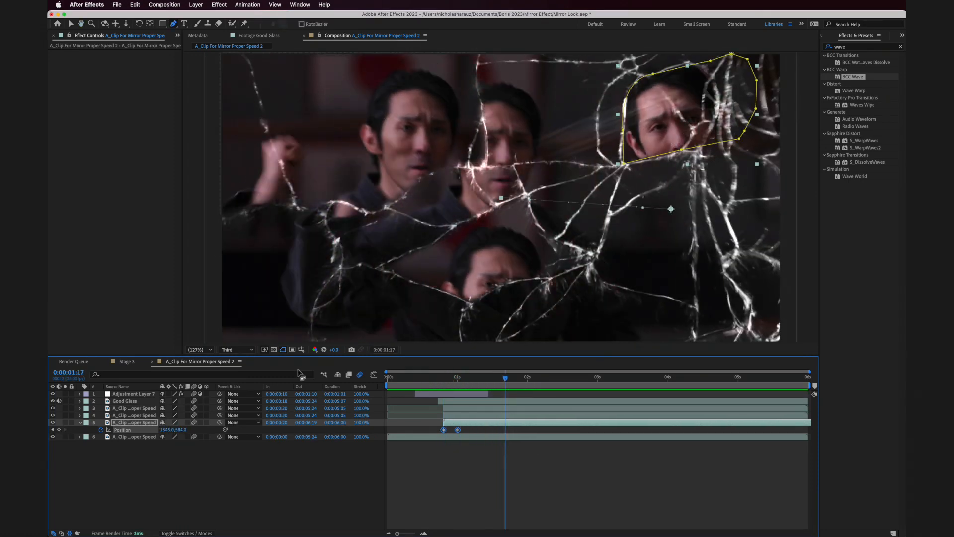
- Offset the footage timing of the top two duplicates, keeping their Position keyframes aligned with the third's, and play back the composition
{"action": "left_click", "coordinate": [120, 416]}
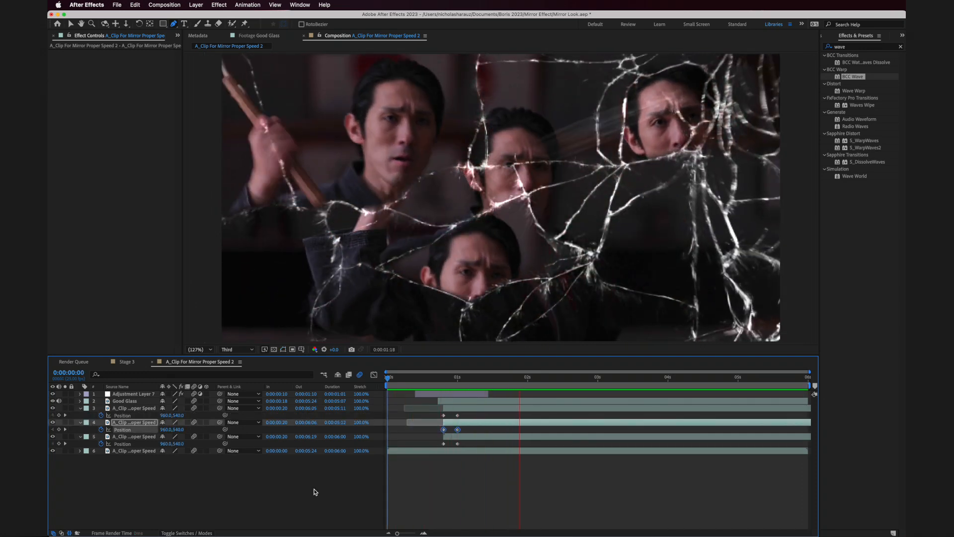
{"action": "key", "text": "space"}
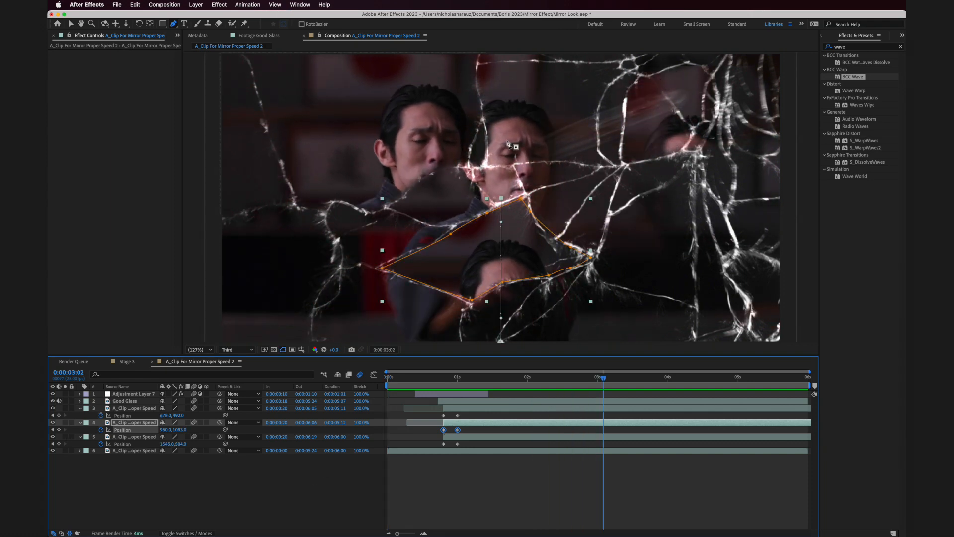
- Collapse the Position properties of the three duplicate layers and deselect everything
{"action": "left_click", "coordinate": [80, 409]}
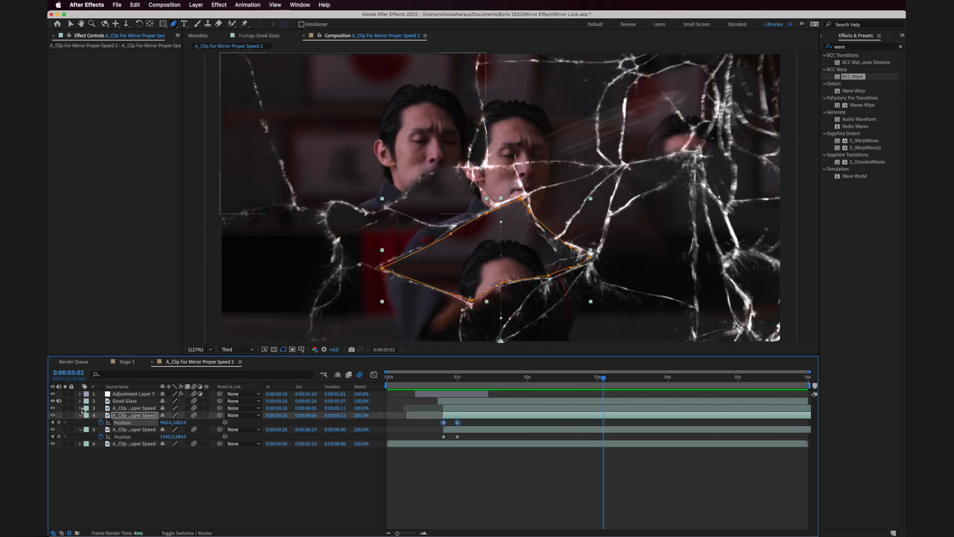
{"action": "left_click", "coordinate": [80, 415]}
{"action": "left_click", "coordinate": [80, 422]}
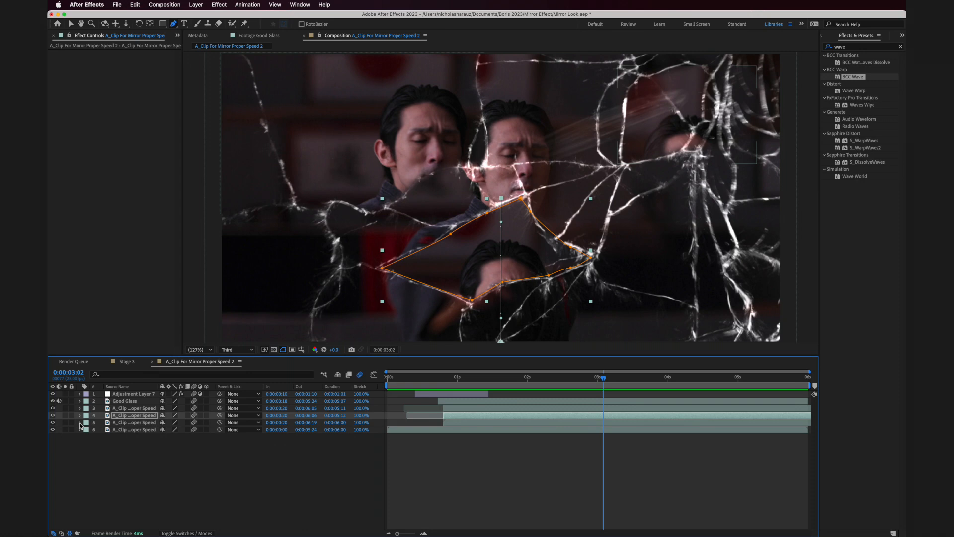
{"action": "left_click", "coordinate": [88, 457]}
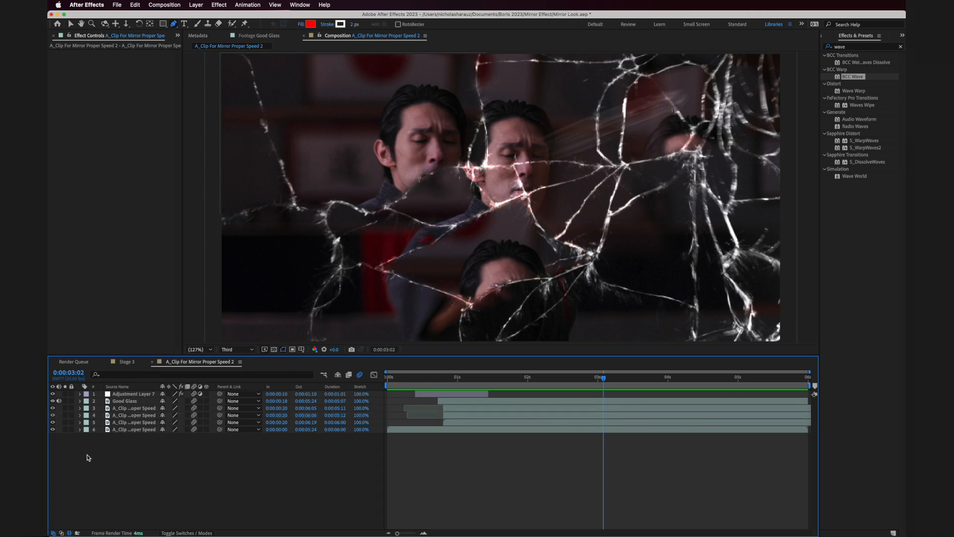
- Open the A Clip For Mirror Slower footage from the project and scrub the start of its trimmed range
{"action": "left_click", "coordinate": [177, 35]}
{"action": "left_click", "coordinate": [191, 49]}
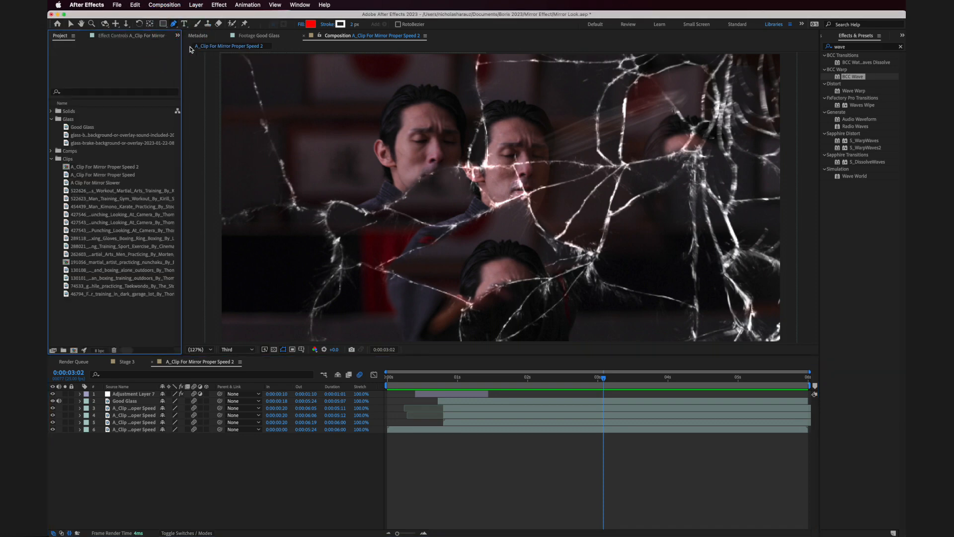
{"action": "left_click", "coordinate": [69, 181]}
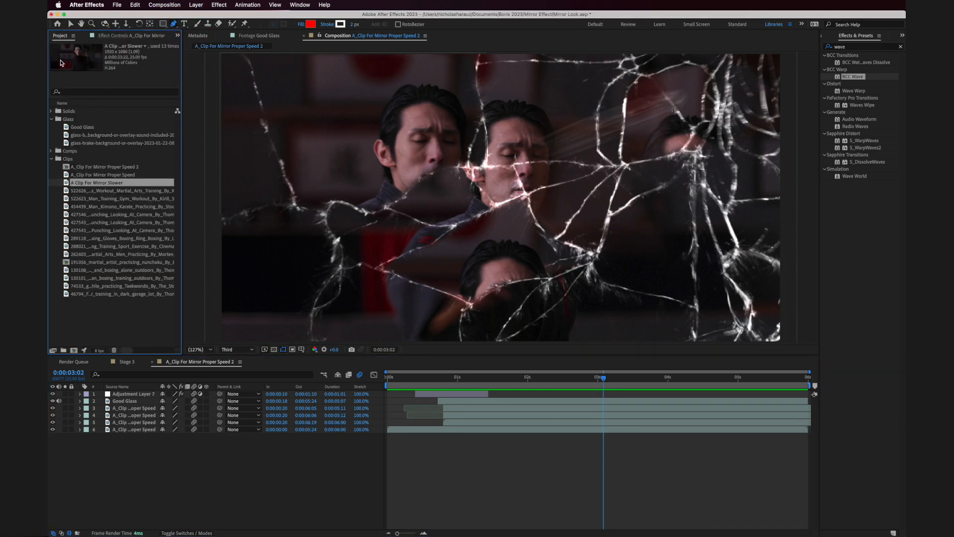
{"action": "double_click", "coordinate": [68, 183]}
{"action": "left_click", "coordinate": [585, 332]}
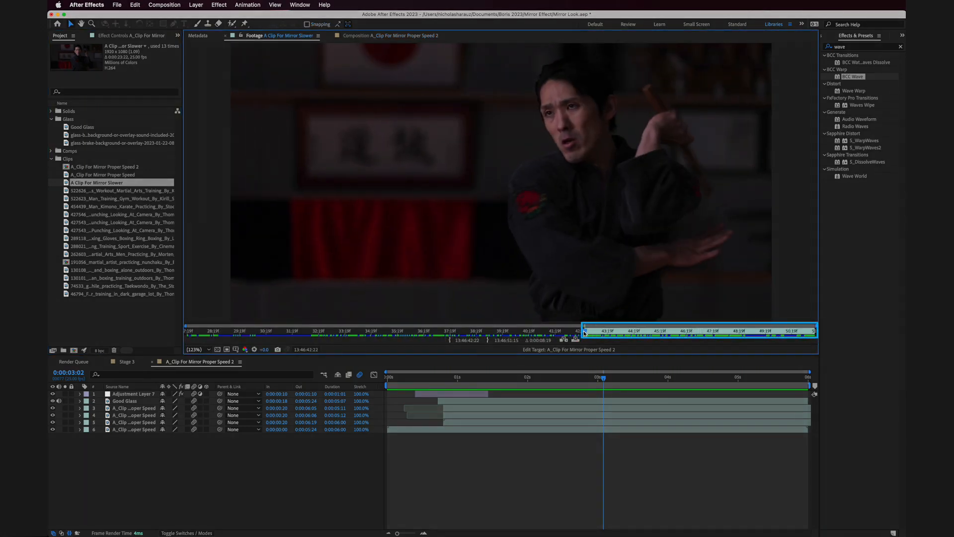
{"action": "mouse_move", "coordinate": [585, 333]}
{"action": "left_mouse_down"}
{"action": "mouse_move", "coordinate": [706, 334]}
{"action": "mouse_move", "coordinate": [588, 337]}
{"action": "left_mouse_up"}
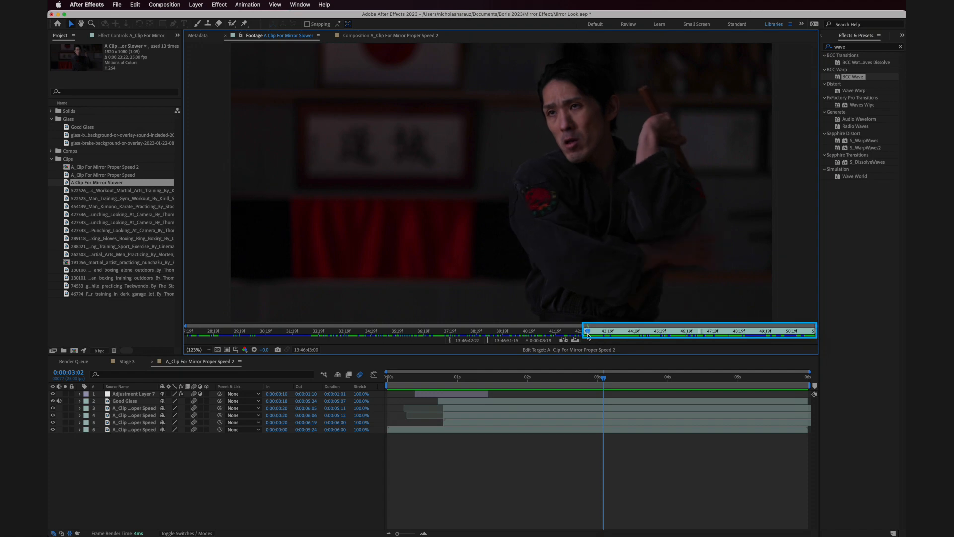
- Add A Clip For Mirror Slower at 0:00:00:20 directly below Good Glass and duplicate it twice
{"action": "left_click", "coordinate": [445, 383]}
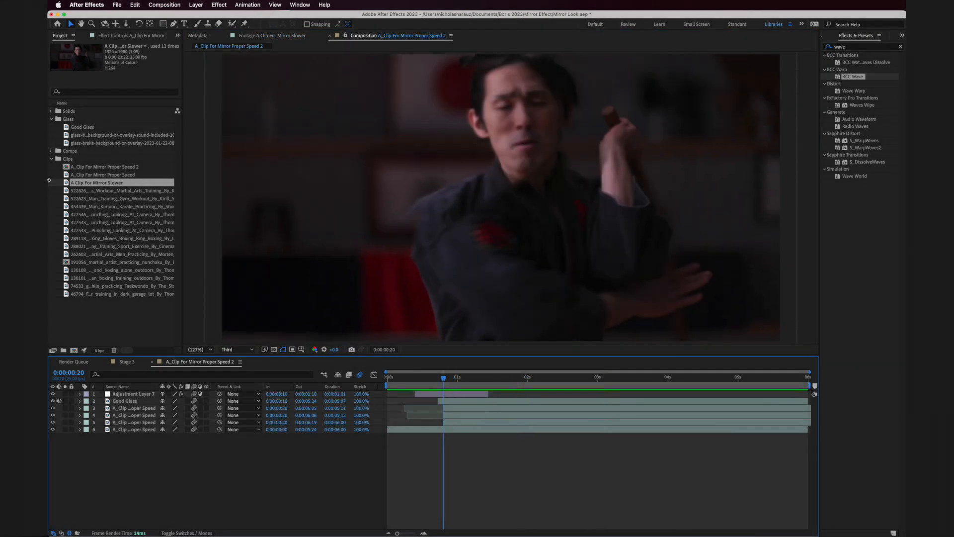
{"action": "mouse_move", "coordinate": [67, 182]}
{"action": "left_mouse_down"}
{"action": "mouse_move", "coordinate": [156, 321]}
{"action": "mouse_move", "coordinate": [451, 396]}
{"action": "mouse_move", "coordinate": [471, 415]}
{"action": "mouse_move", "coordinate": [450, 410]}
{"action": "left_mouse_up"}
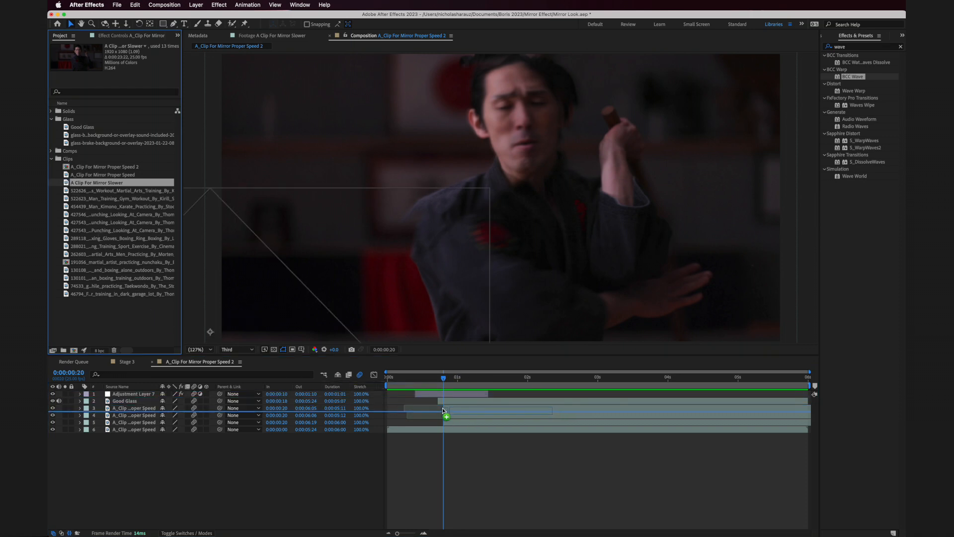
{"action": "left_click_drag", "start_coordinate": [443, 408], "coordinate": [444, 408]}
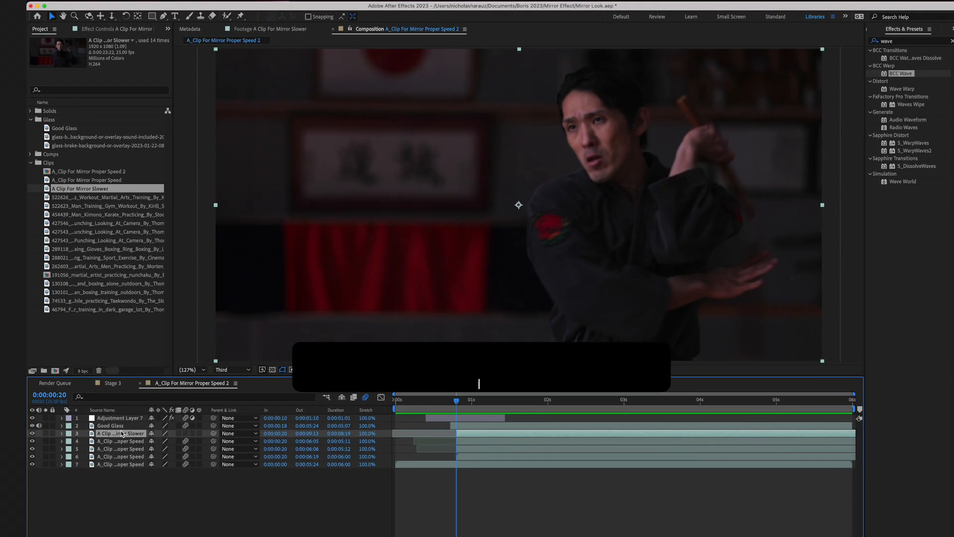
{"action": "key", "text": "super+d"}
{"action": "key", "text": "super+d"}
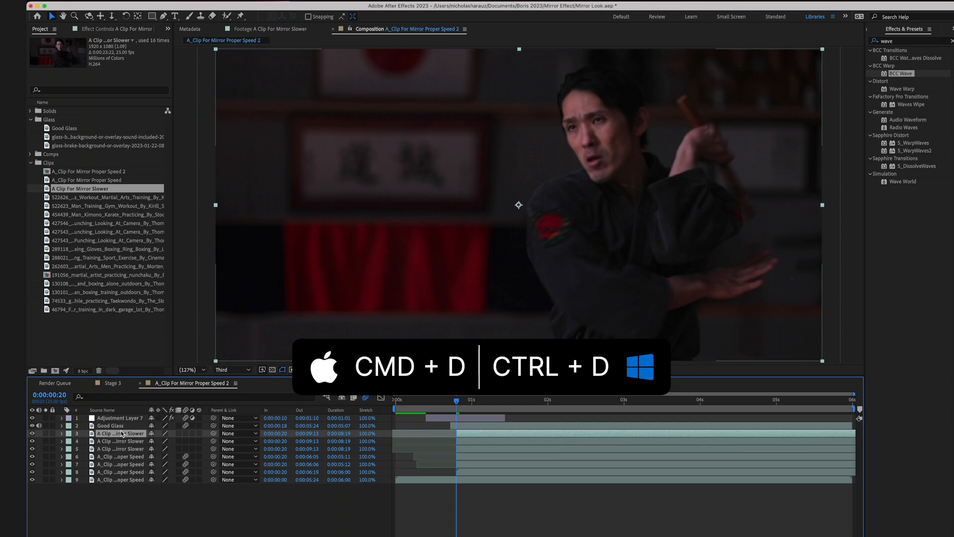
- Show the Position keyframes of the middle normal-speed duplicate
{"action": "left_click", "coordinate": [103, 465]}
{"action": "key", "text": "p"}
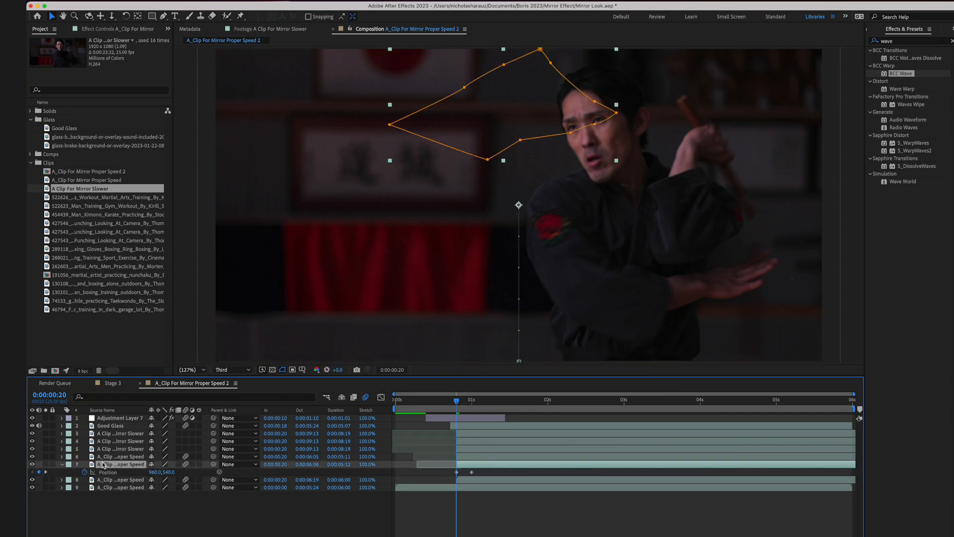
{"action": "key", "text": "u"}
- Add Position keyframes at 0:00:00:20 to all three A Clip For Mirror Slower layers and scrub ahead to 0:00:01:14
{"action": "left_click", "coordinate": [119, 434]}
{"action": "left_click", "coordinate": [114, 441], "text": "shift"}
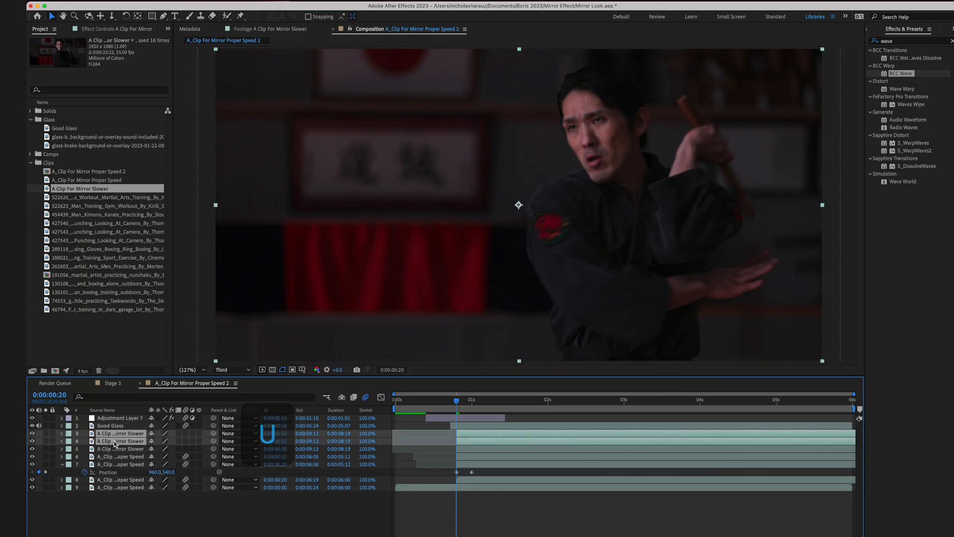
{"action": "left_click", "coordinate": [112, 449], "text": "shift"}
{"action": "key", "text": "p"}
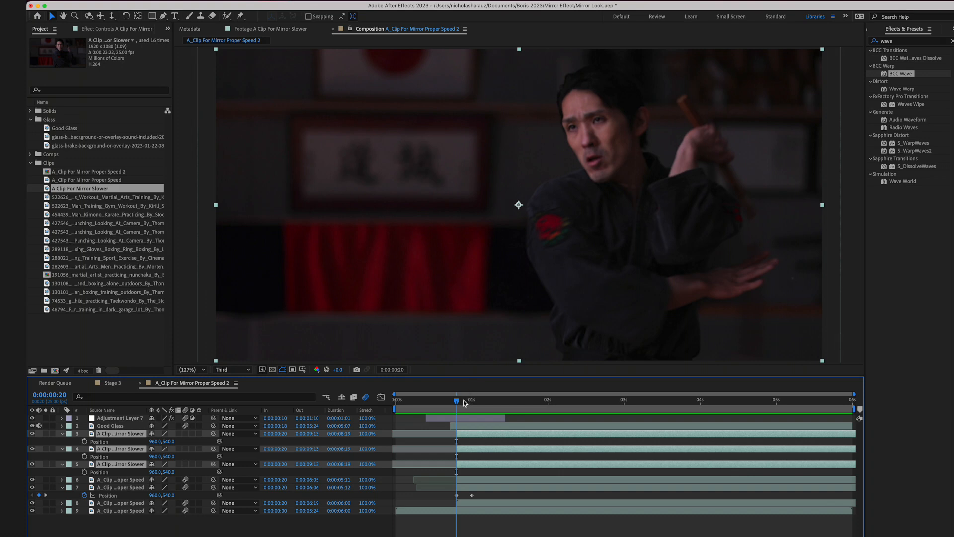
{"action": "left_click", "coordinate": [84, 441]}
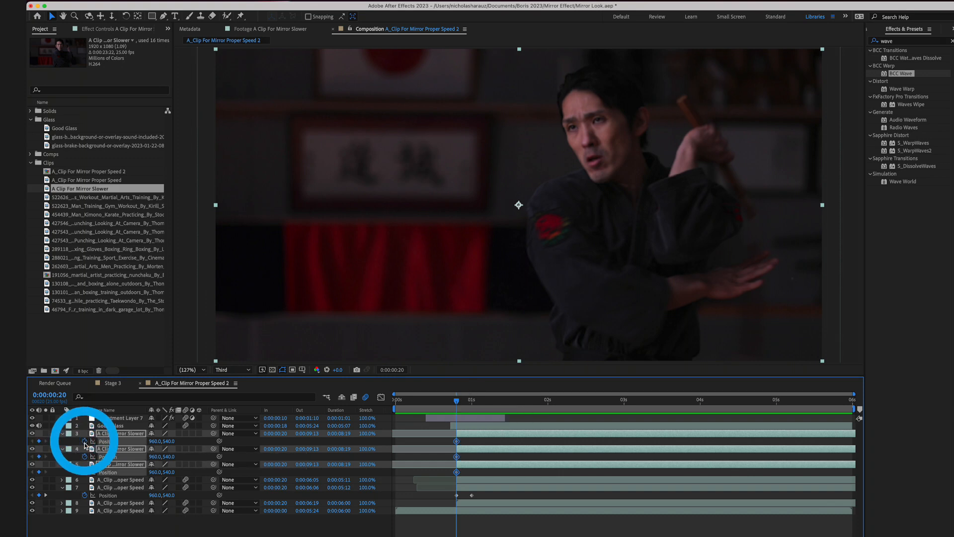
{"action": "left_click_drag", "start_coordinate": [476, 409], "coordinate": [515, 405]}
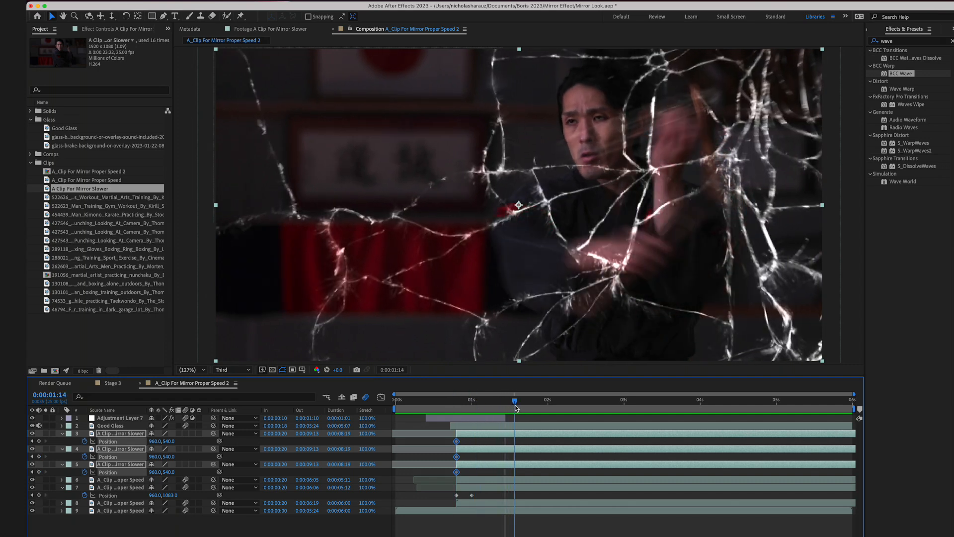
{"action": "left_click", "coordinate": [32, 419]}
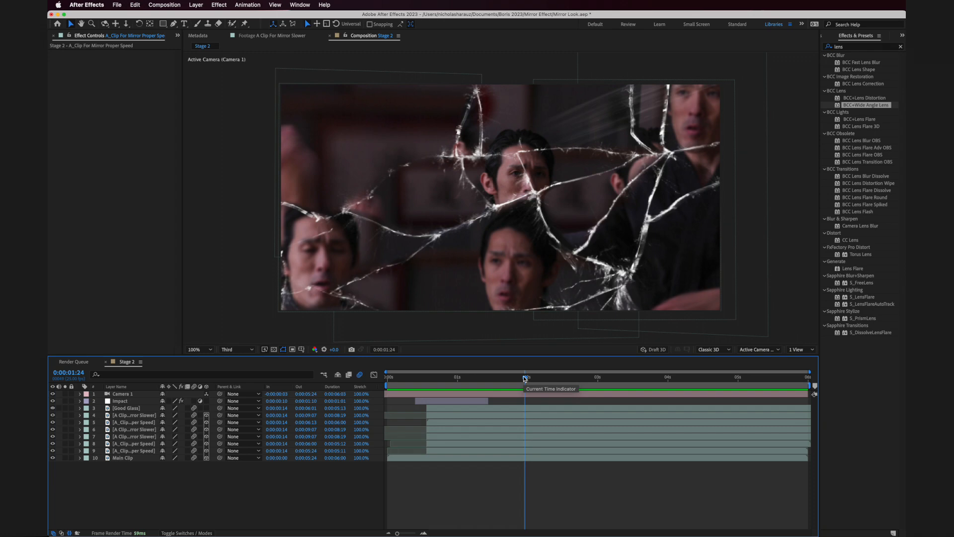
- Play the Stage 2 composition from the start and scrub to 0:00:01:20
{"action": "left_click_drag", "start_coordinate": [525, 379], "coordinate": [388, 379]}
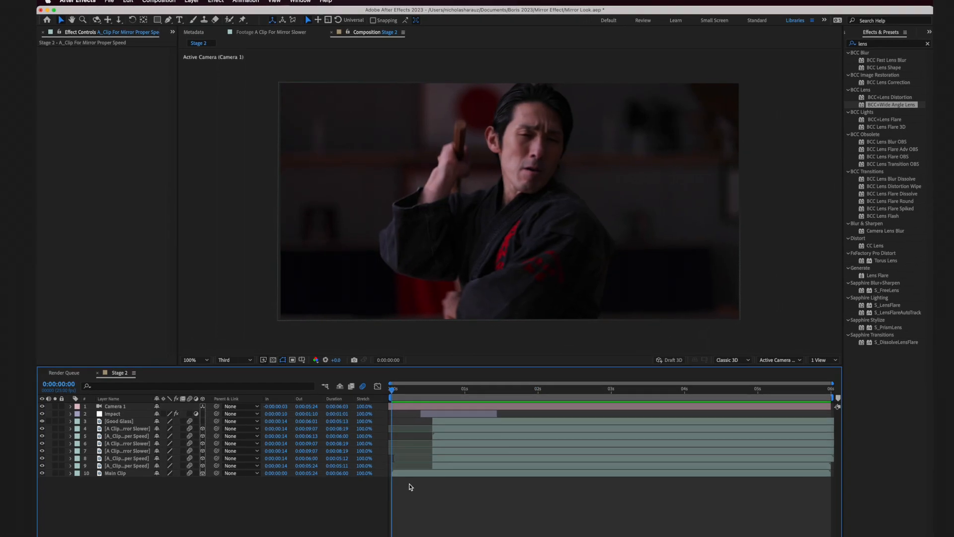
{"action": "key", "text": "space"}
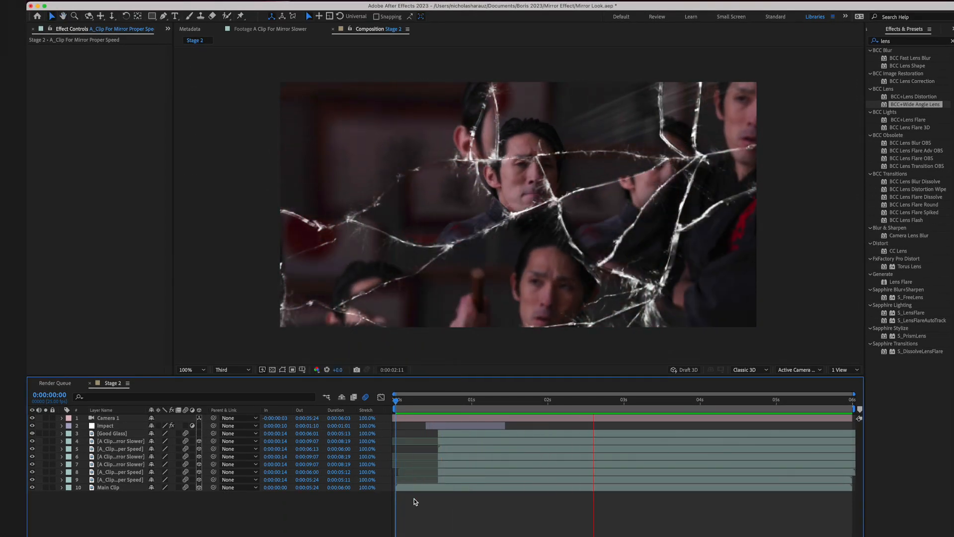
{"action": "left_click_drag", "start_coordinate": [501, 400], "coordinate": [534, 407]}
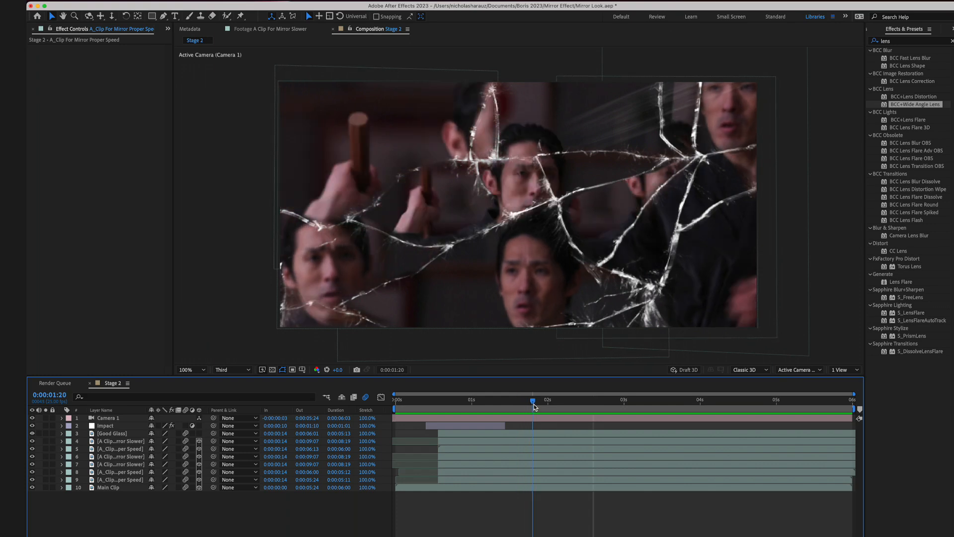
- Solo layers 4, 5 and 6 together with Good Glass and preview those shards in isolation
{"action": "left_click", "coordinate": [48, 443]}
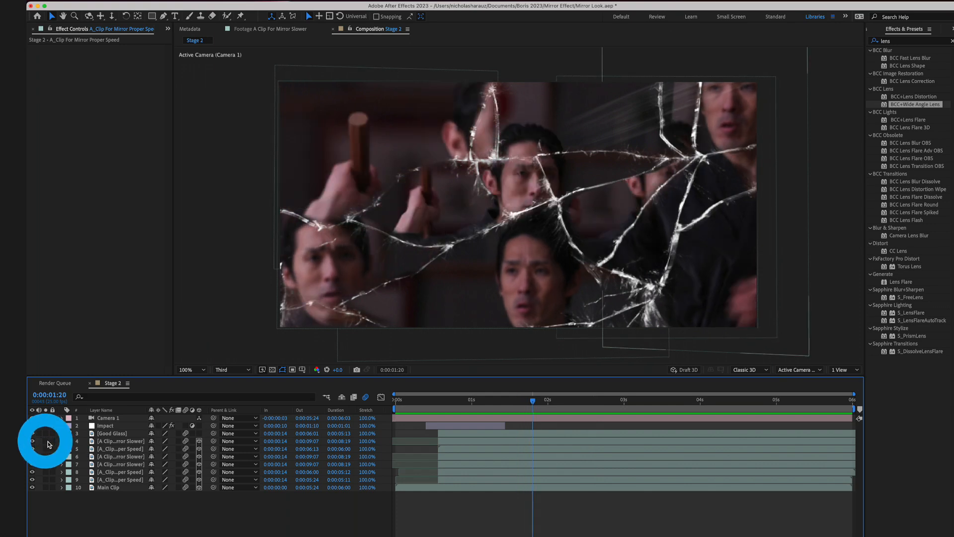
{"action": "left_click", "coordinate": [46, 449]}
{"action": "left_click", "coordinate": [46, 457]}
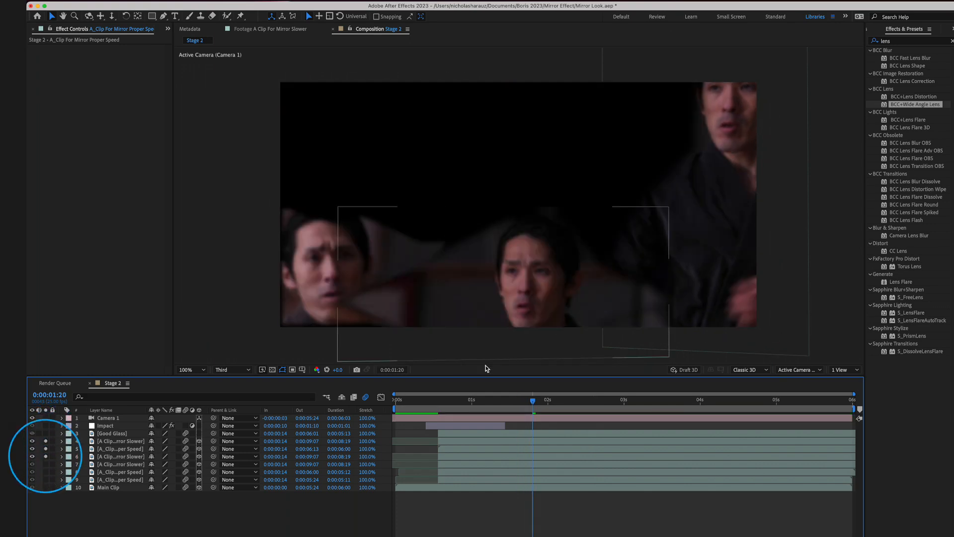
{"action": "key", "text": "space"}
{"action": "left_click", "coordinate": [45, 433]}
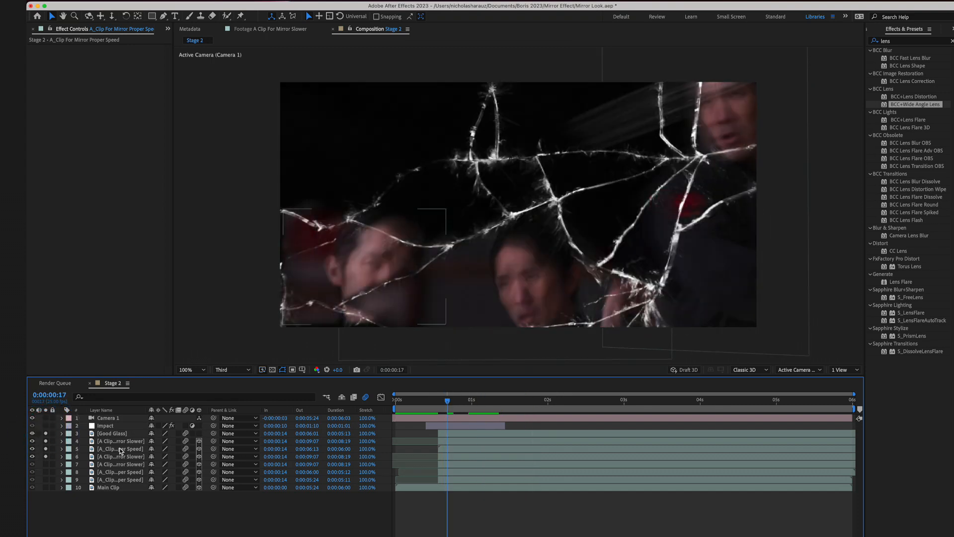
- Examine the keyframed properties of layers 4, 5 and 6 at 0:00:00:17, then collapse and deselect the layers
{"action": "left_click", "coordinate": [122, 443]}
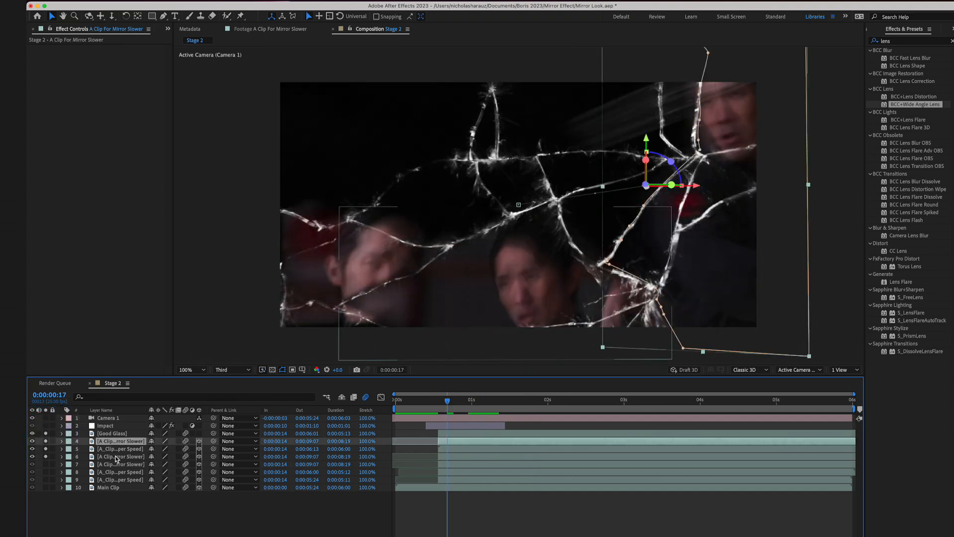
{"action": "left_click", "coordinate": [115, 456], "text": "super"}
{"action": "left_click", "coordinate": [116, 450], "text": "super"}
{"action": "key", "text": "u"}
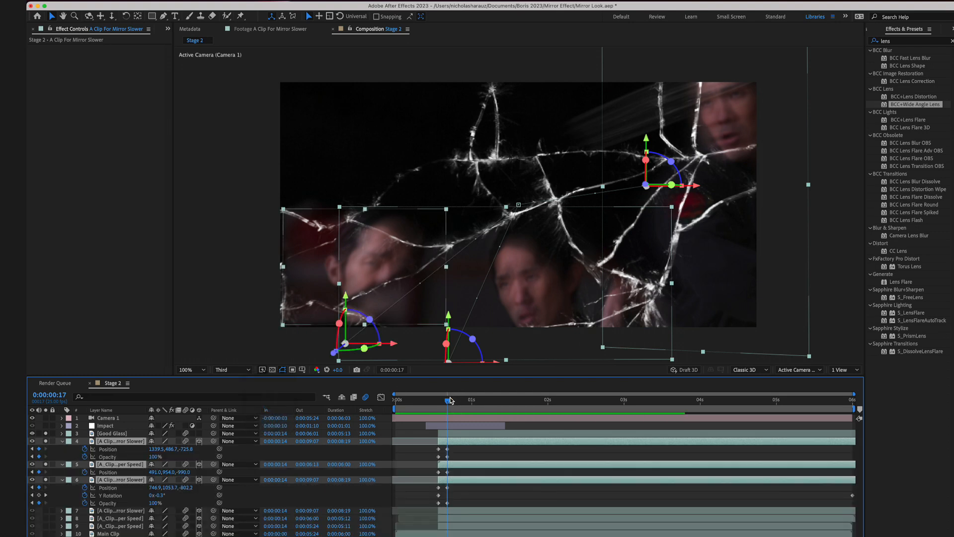
{"action": "mouse_move", "coordinate": [450, 401]}
{"action": "left_mouse_down"}
{"action": "mouse_move", "coordinate": [440, 402]}
{"action": "mouse_move", "coordinate": [448, 400]}
{"action": "left_mouse_up"}
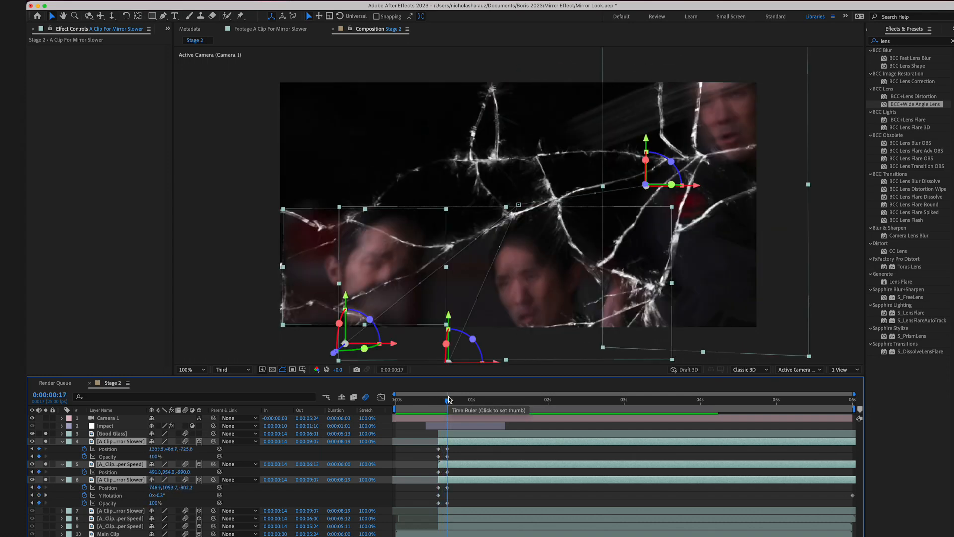
{"action": "mouse_move", "coordinate": [448, 397]}
{"action": "left_mouse_down"}
{"action": "mouse_move", "coordinate": [438, 400]}
{"action": "mouse_move", "coordinate": [448, 398]}
{"action": "left_mouse_up"}
{"action": "key", "text": "u"}
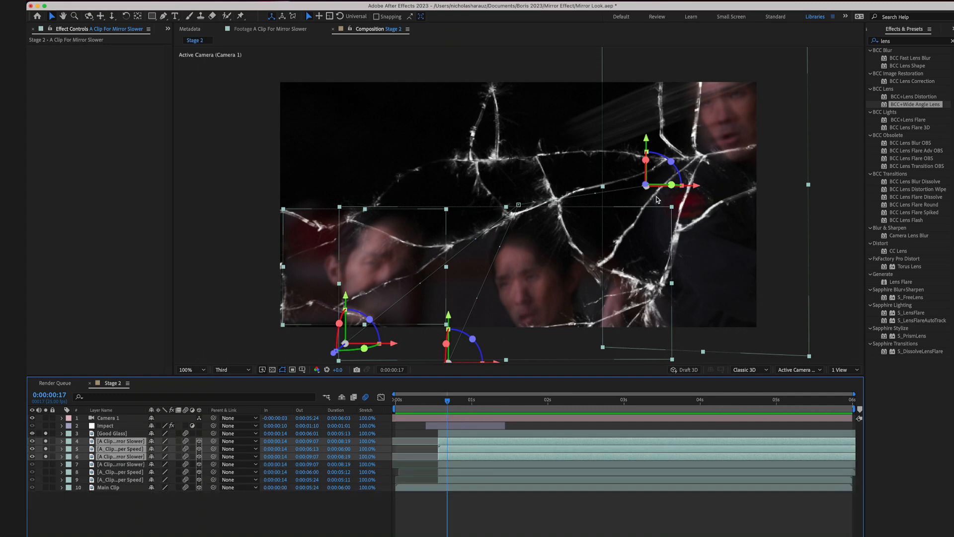
{"action": "left_click", "coordinate": [160, 526]}
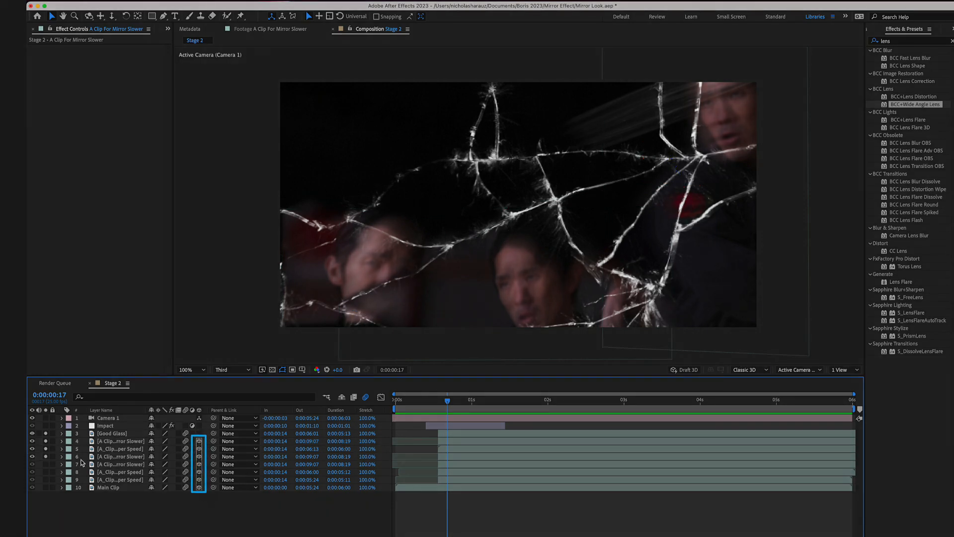
- Turn off soloing on the layers and switch the composition viewer to two views
{"action": "left_click_drag", "start_coordinate": [46, 441], "coordinate": [46, 457]}
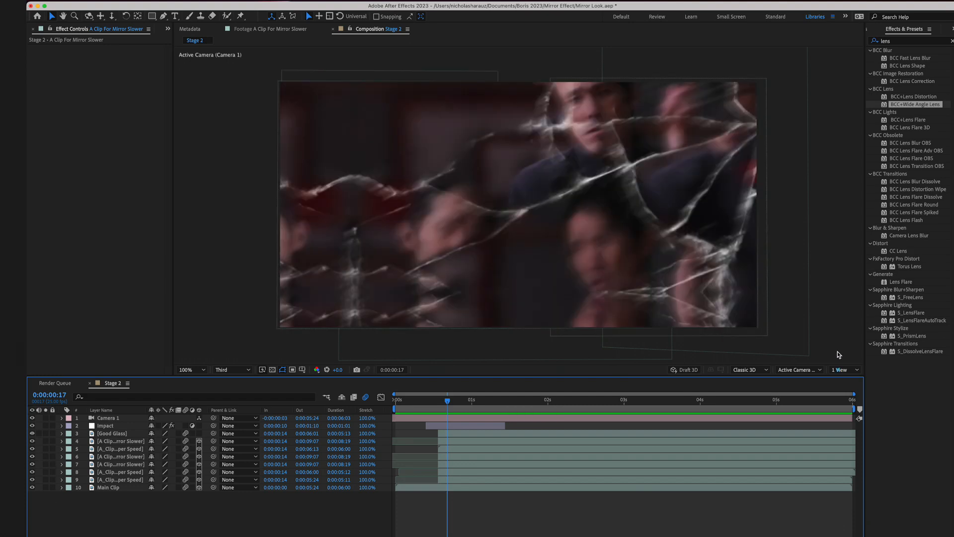
{"action": "left_click", "coordinate": [845, 370]}
{"action": "left_click", "coordinate": [841, 389]}
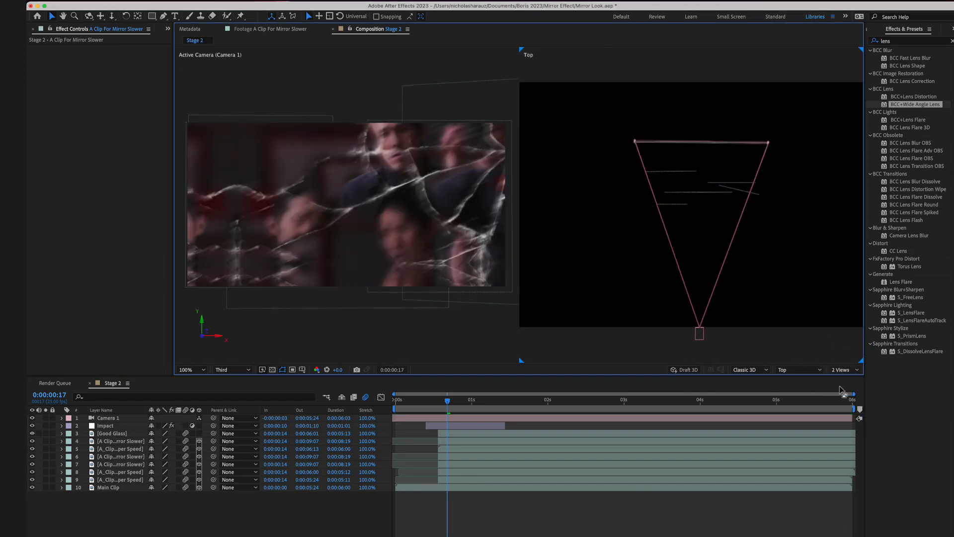
- Select all layers, activate the camera tool and fit the selection in the Top view
{"action": "left_click_drag", "start_coordinate": [118, 508], "coordinate": [109, 418]}
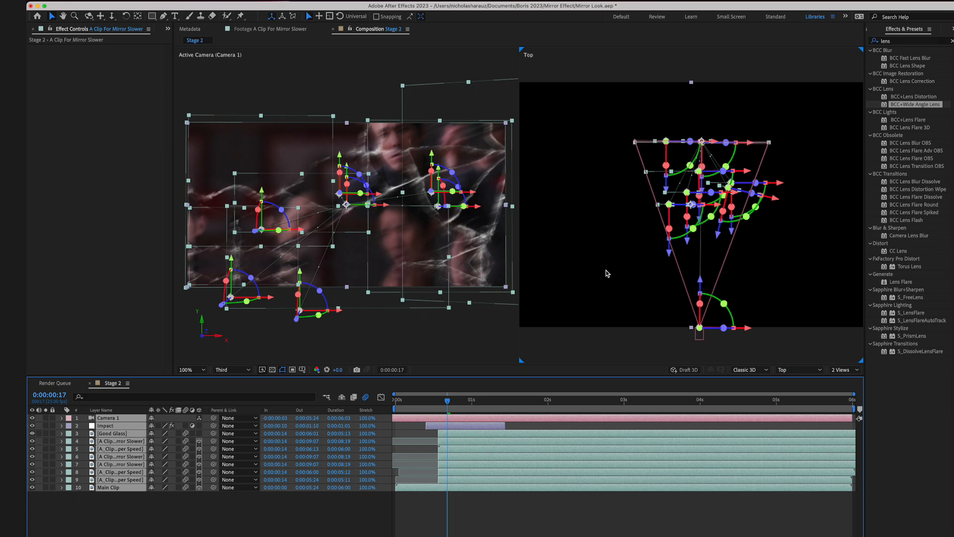
{"action": "key", "text": "c"}
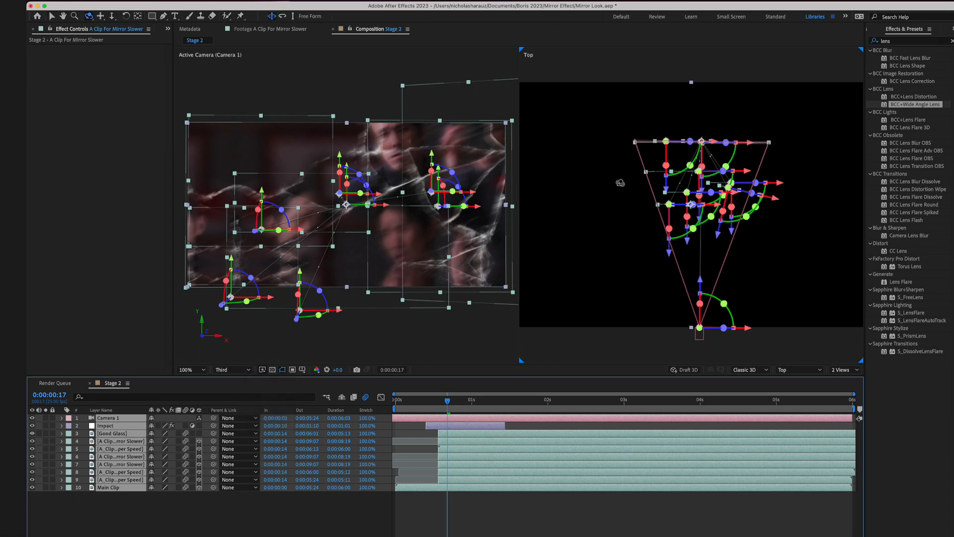
{"action": "key", "text": "f"}
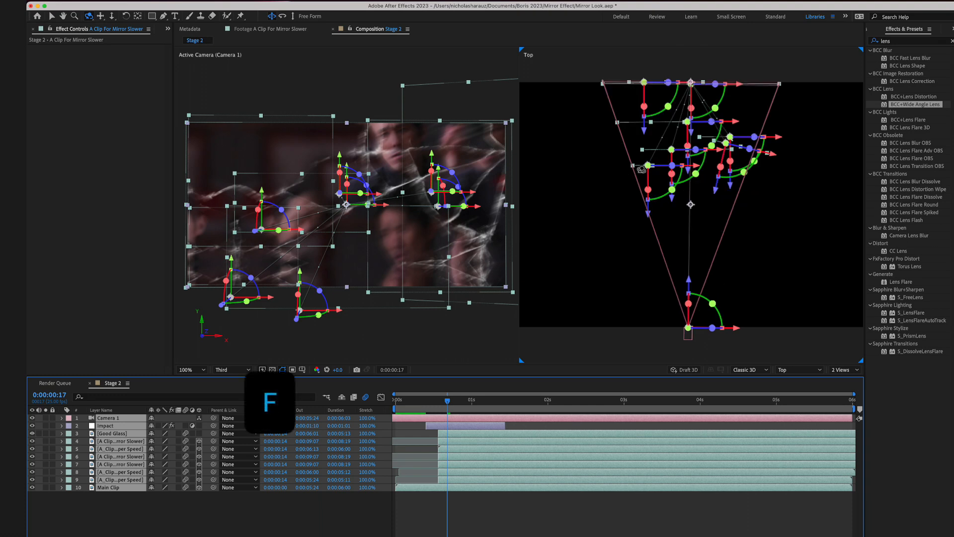
- Step the selection through the layers from Main Clip upward and back down, examining each one's depth in the Top view
{"action": "left_click", "coordinate": [115, 489]}
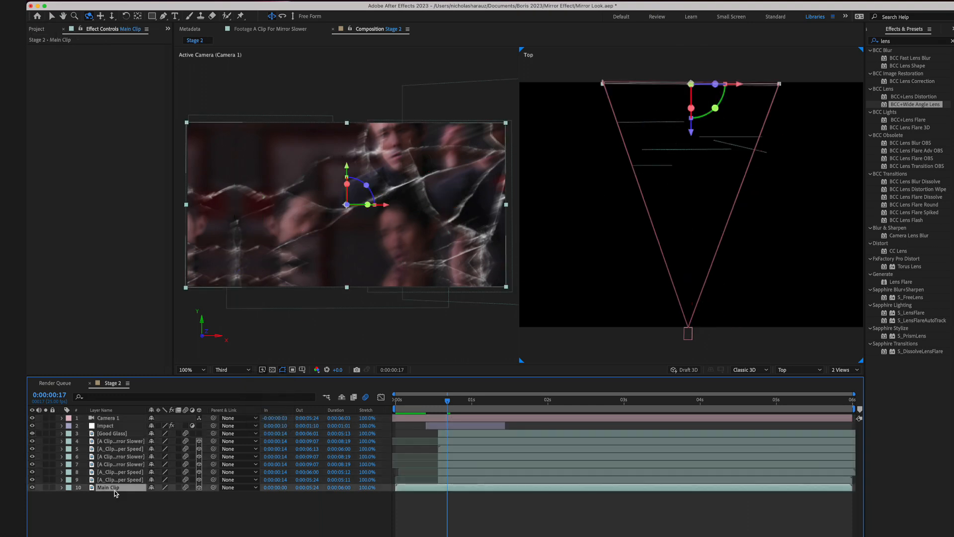
{"action": "key", "text": "super+Up"}
{"action": "key", "text": "super+Up"}
{"action": "key", "text": "super+Up"}
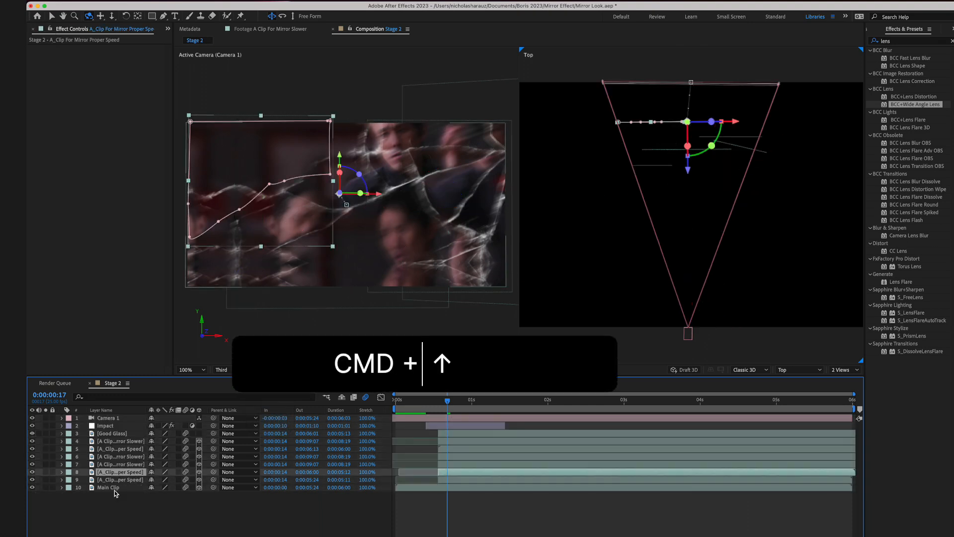
{"action": "key", "text": "super+Up"}
{"action": "key", "text": "super+Up"}
{"action": "key", "text": "super+Up"}
{"action": "key", "text": "super+Up"}
{"action": "key", "text": "super+Down"}
{"action": "key", "text": "super+Down"}
{"action": "key", "text": "super+Down"}
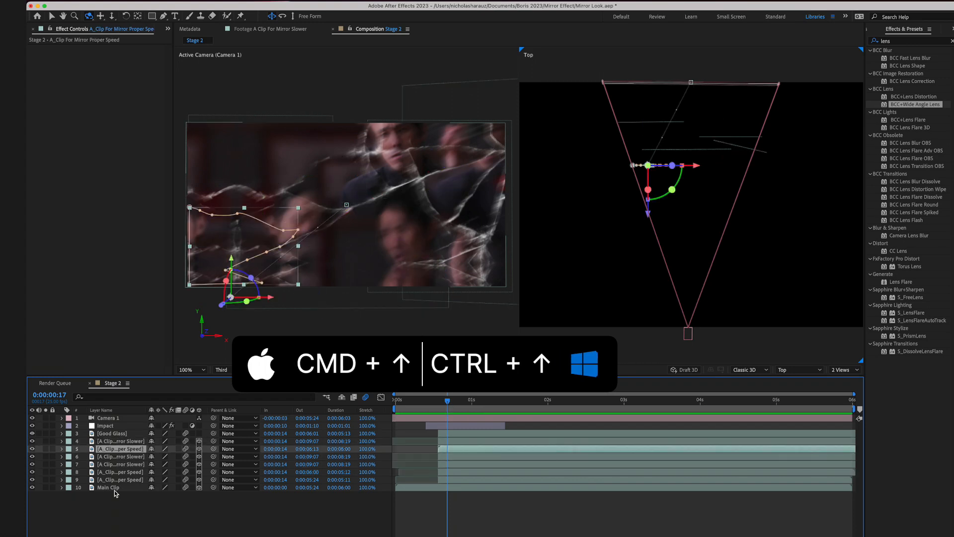
{"action": "key", "text": "super+Down"}
{"action": "key", "text": "super+Down"}
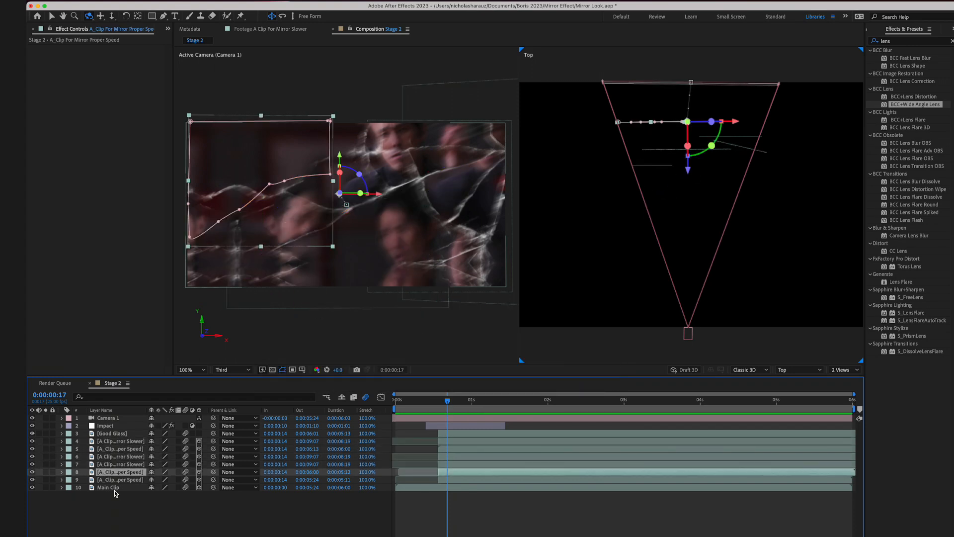
{"action": "key", "text": "super+Down"}
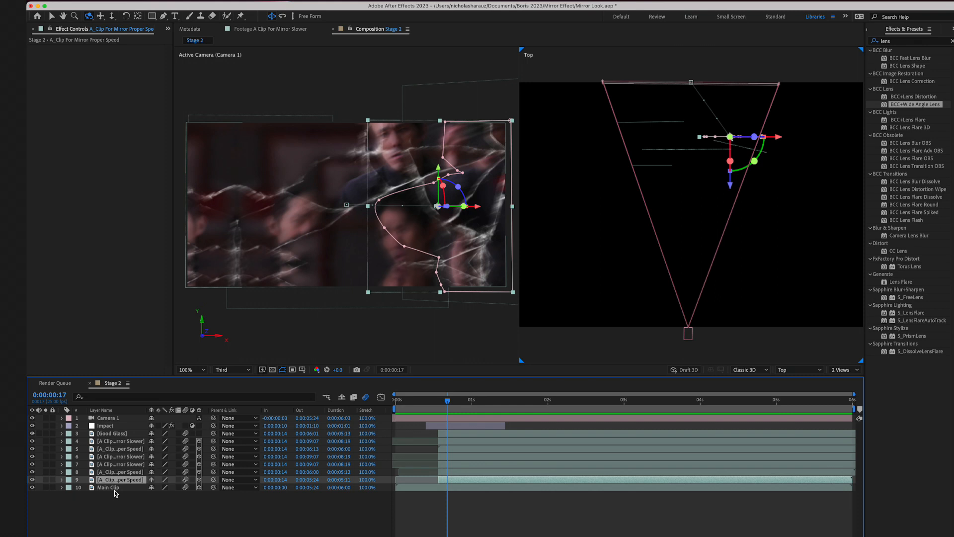
- Compare the Top-view depths of the mirror shard layers against Main Clip by moving the selection up and down the layer stack
{"action": "key", "text": "super+Down"}
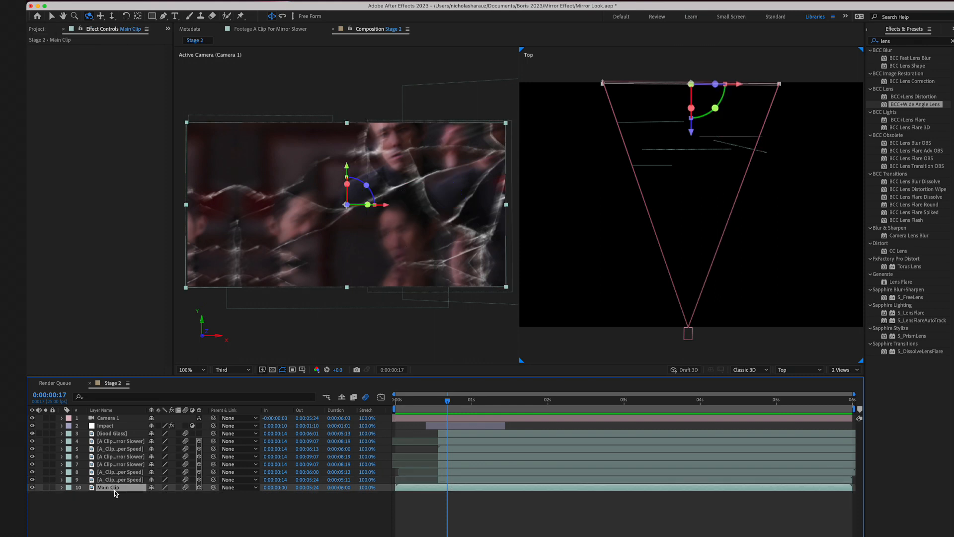
{"action": "key", "text": "super+Up"}
{"action": "key", "text": "super+Up"}
{"action": "key", "text": "super+Up"}
{"action": "key", "text": "super+Up"}
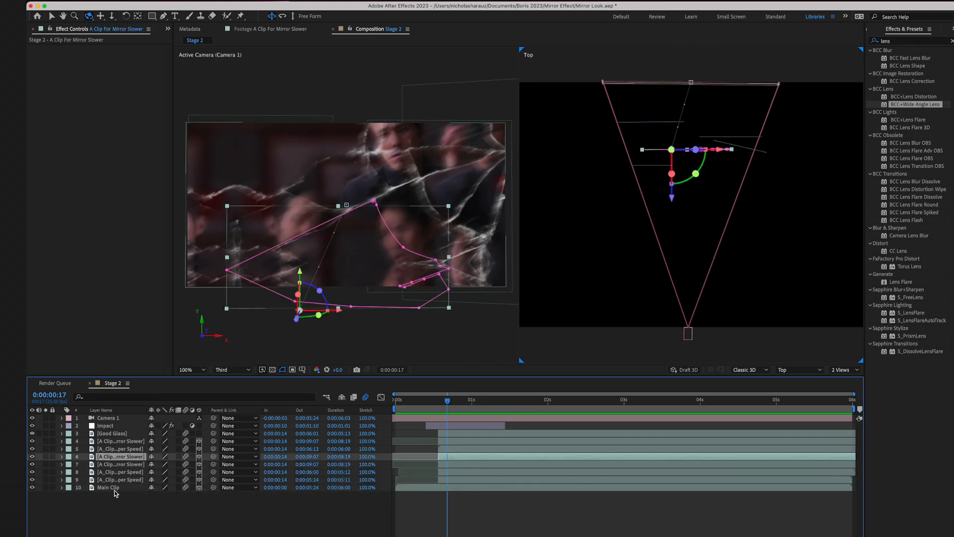
{"action": "key", "text": "super+Up"}
{"action": "key", "text": "super+Up"}
{"action": "key", "text": "super+Up"}
{"action": "key", "text": "super+Down"}
{"action": "key", "text": "super+Down"}
{"action": "key", "text": "super+Down"}
{"action": "key", "text": "super+Down"}
{"action": "key", "text": "super+Up"}
{"action": "key", "text": "super+Up"}
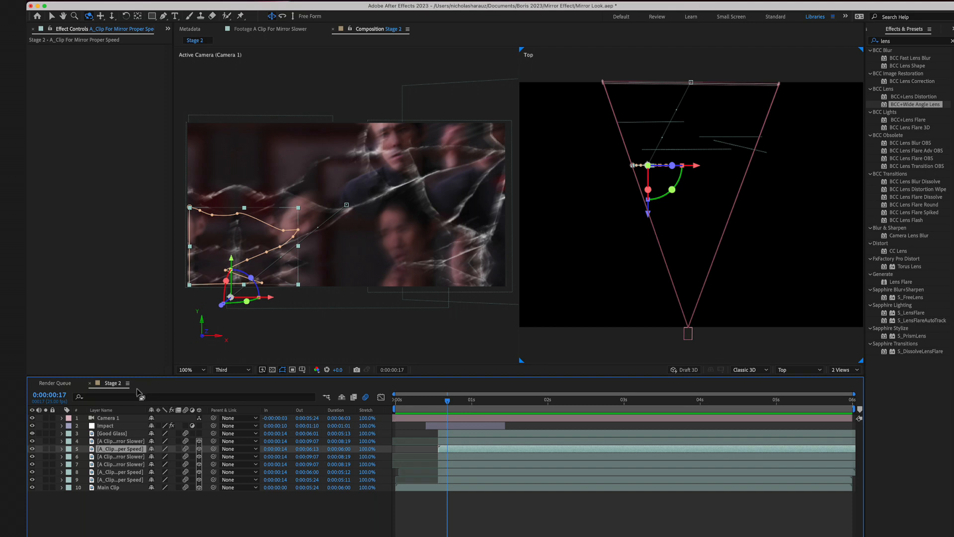
- Inspect Camera 1's depth of field settings and close them without changes
{"action": "left_click", "coordinate": [114, 419]}
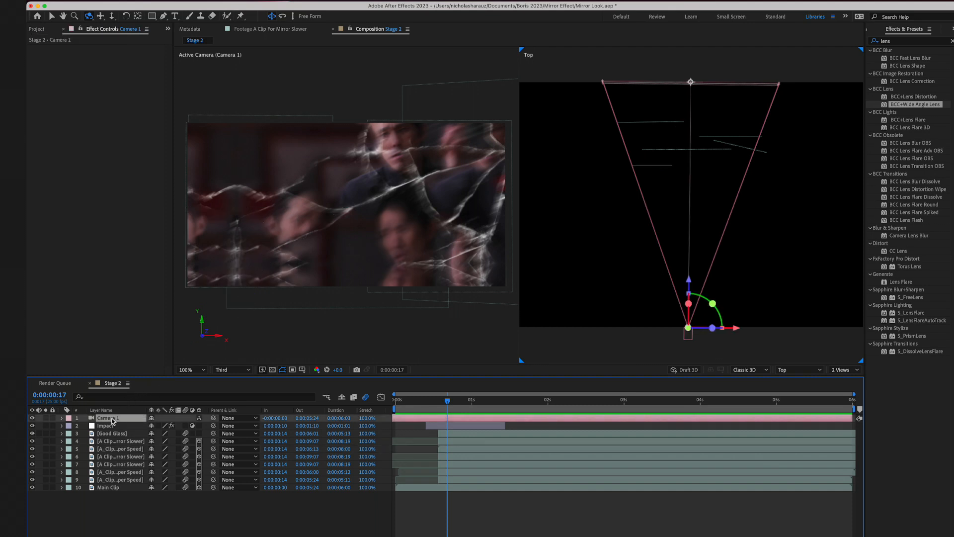
{"action": "double_click", "coordinate": [112, 420]}
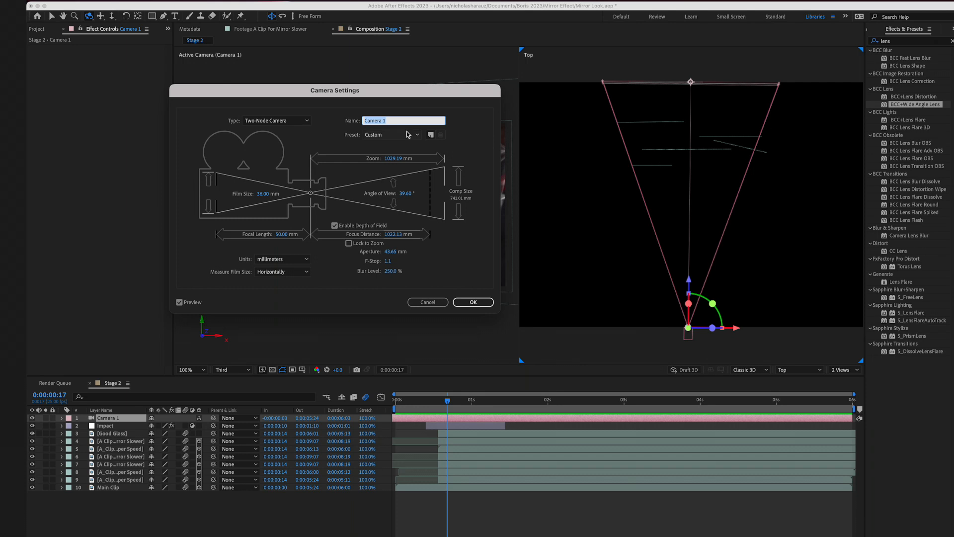
{"action": "left_click", "coordinate": [428, 302]}
- Return the composition viewer to a single view and move the current time to 0:00:02:03
{"action": "left_click", "coordinate": [845, 370]}
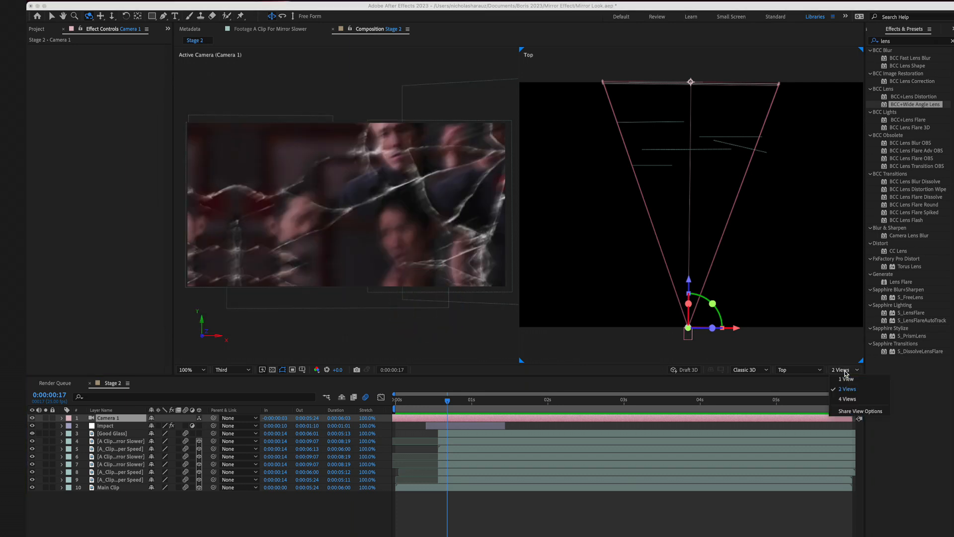
{"action": "left_click", "coordinate": [845, 376]}
{"action": "left_click_drag", "start_coordinate": [447, 401], "coordinate": [556, 408]}
- Compare the mirror image with Camera 1 switched off and on, leaving the camera on
{"action": "left_click", "coordinate": [31, 418]}
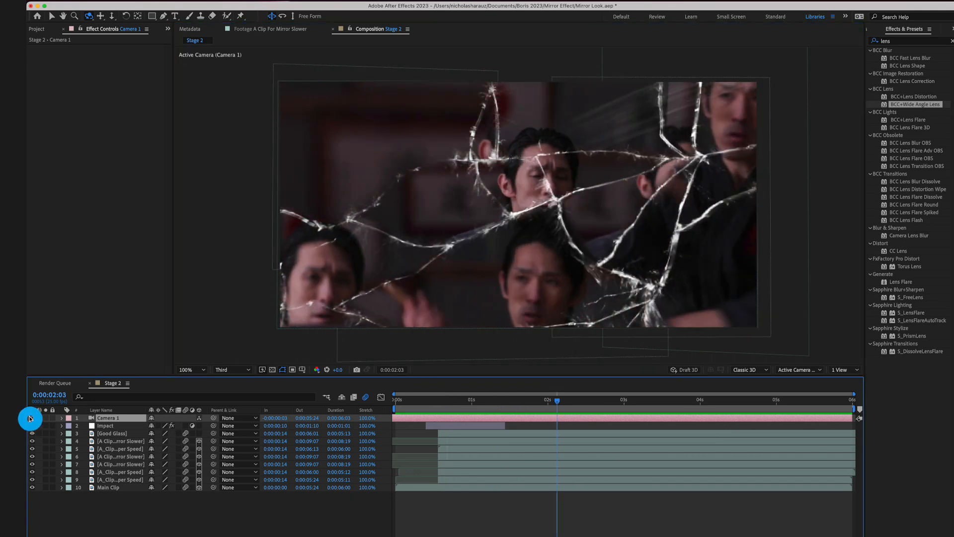
{"action": "left_click", "coordinate": [31, 419]}
{"action": "left_click", "coordinate": [31, 419]}
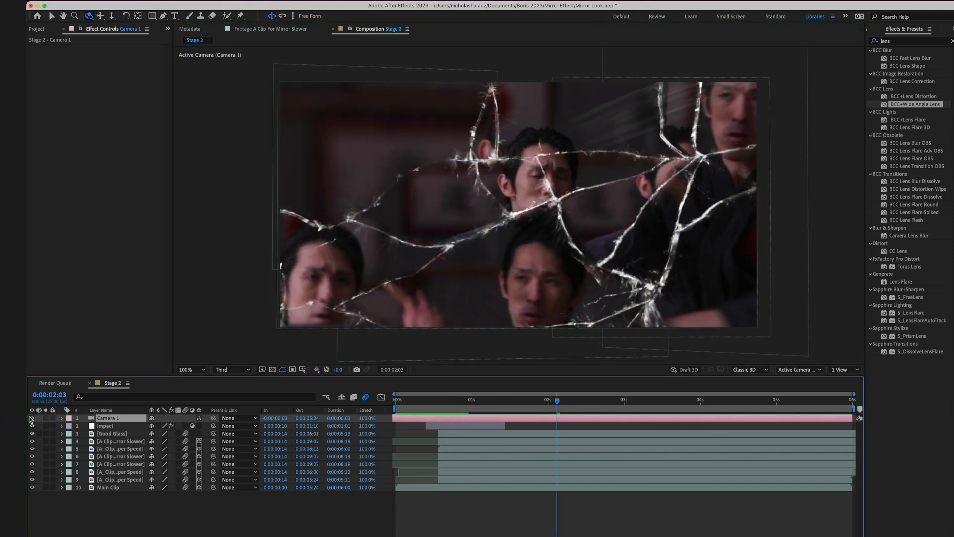
{"action": "left_click", "coordinate": [32, 419]}
{"action": "left_click", "coordinate": [31, 418]}
{"action": "left_click", "coordinate": [31, 418]}
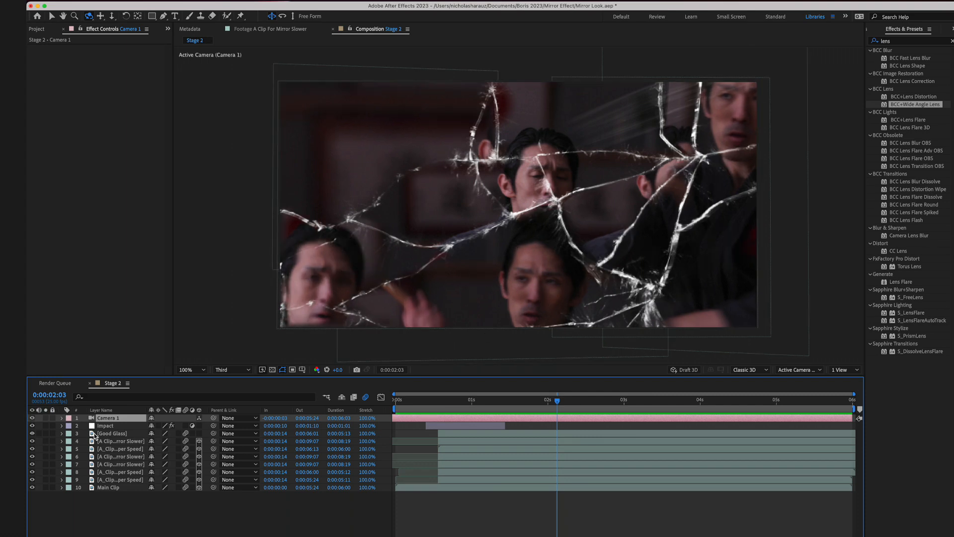
- Select Camera 1 together with Main Clip and set the camera's focus distance to that layer
{"action": "left_click", "coordinate": [112, 457]}
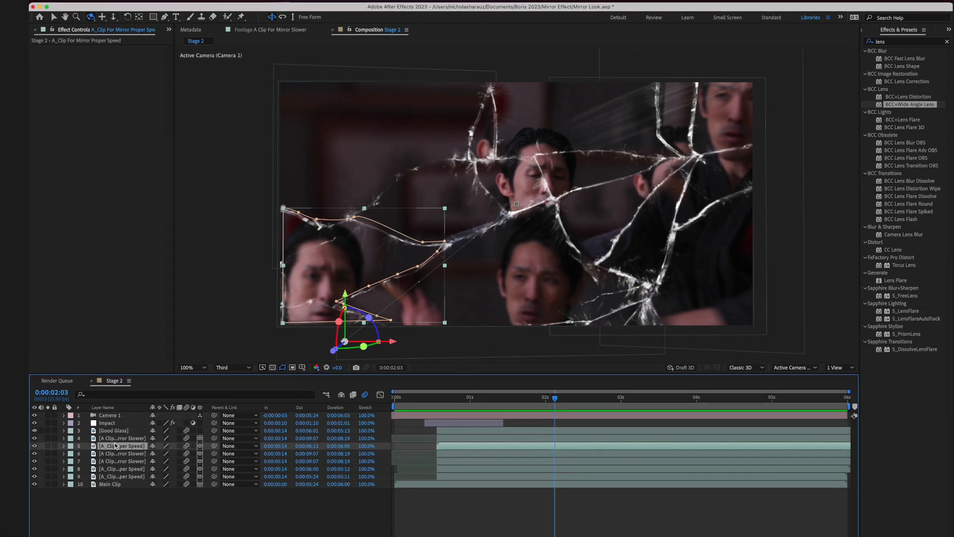
{"action": "left_click", "coordinate": [114, 441]}
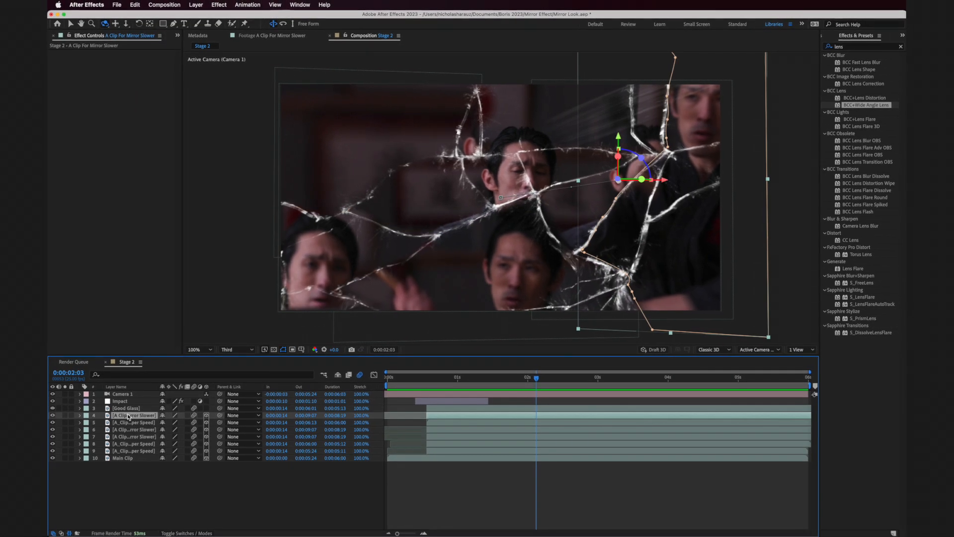
{"action": "left_click", "coordinate": [125, 430]}
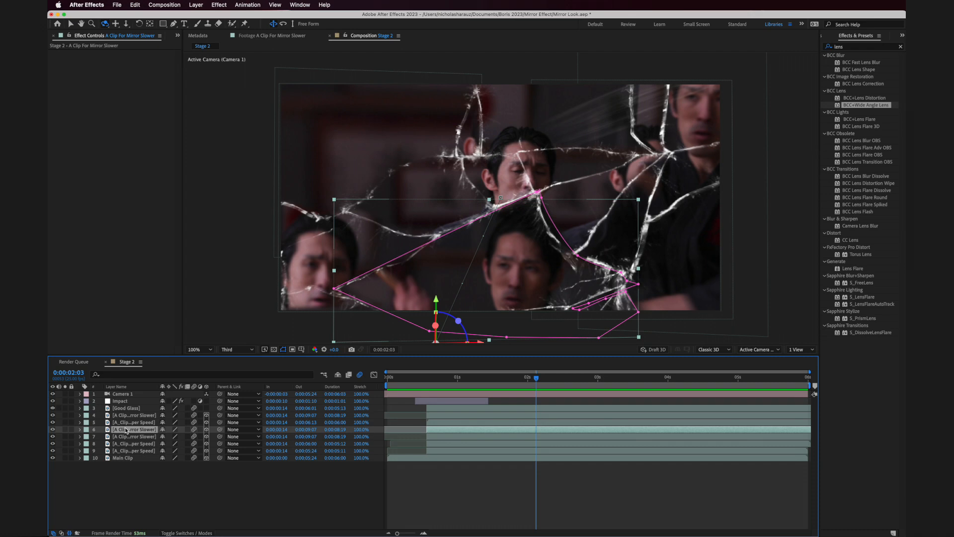
{"action": "left_click", "coordinate": [133, 396]}
{"action": "left_click", "coordinate": [124, 458], "text": "super"}
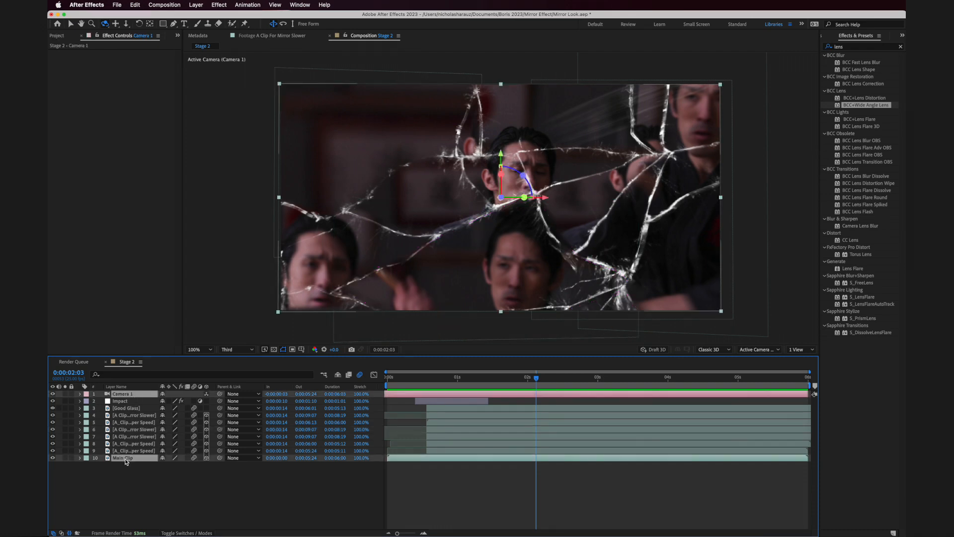
{"action": "left_click", "coordinate": [196, 5]}
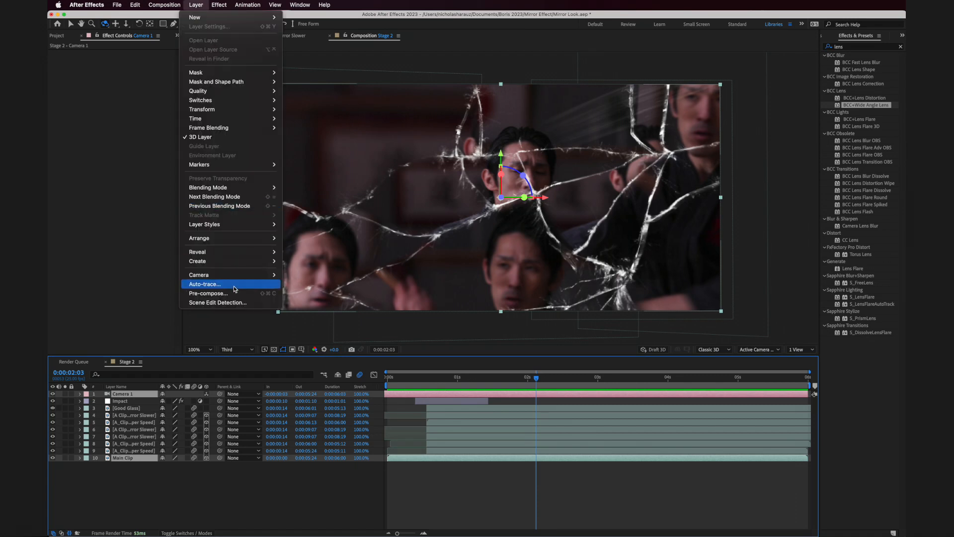
{"action": "mouse_move", "coordinate": [234, 275]}
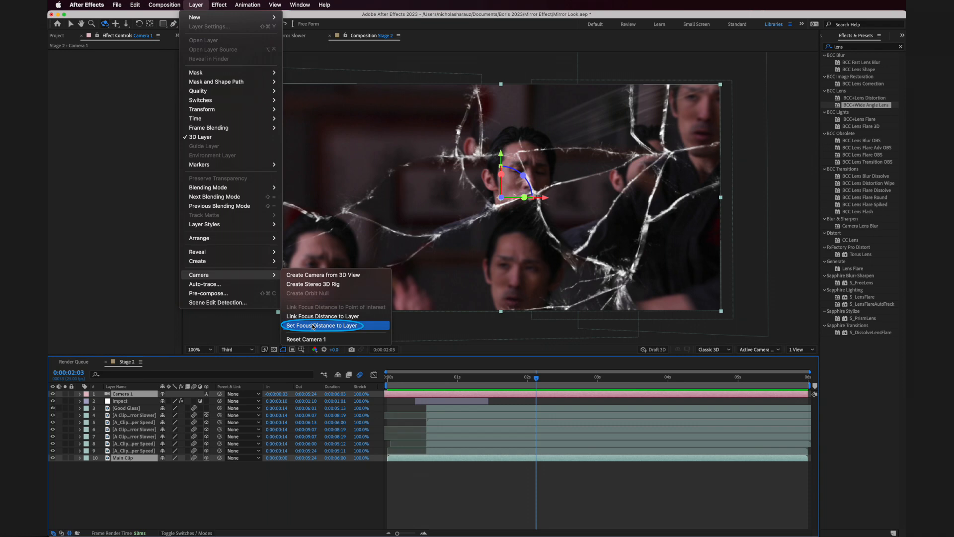
{"action": "left_click", "coordinate": [313, 326]}
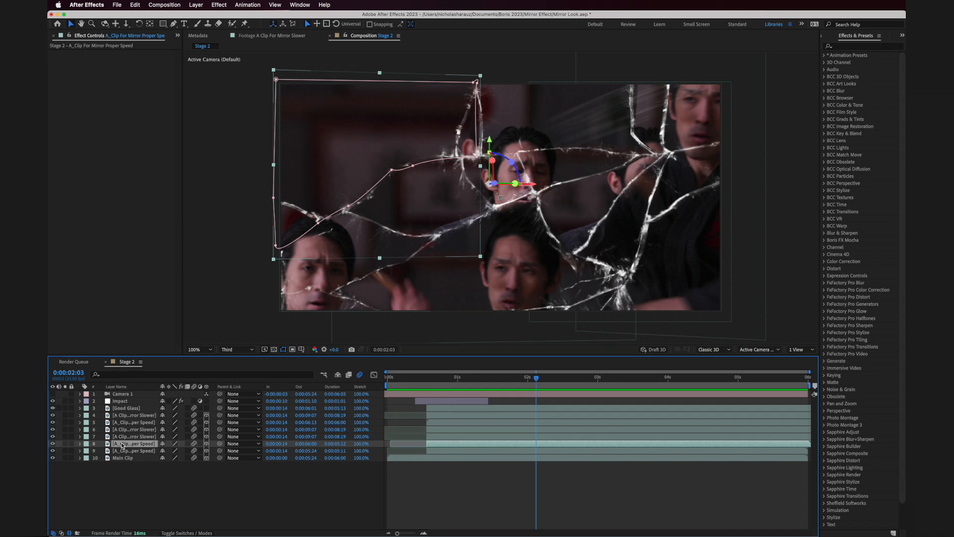
- Pre-compose layer 8 as D Efefcts, leaving all attributes in Stage 2 and opening the new composition
{"action": "key", "text": "shift+super+c"}
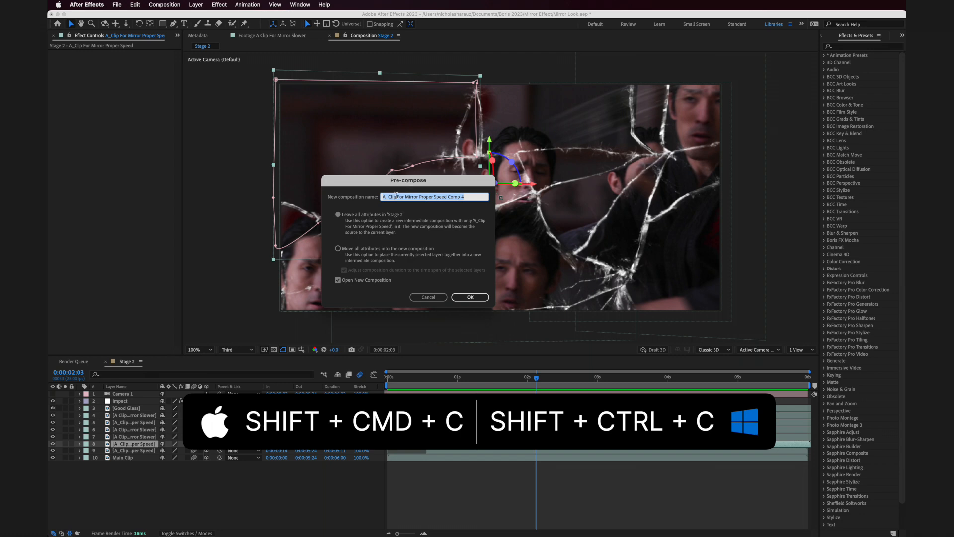
{"action": "type", "text": "D Efefcts"}
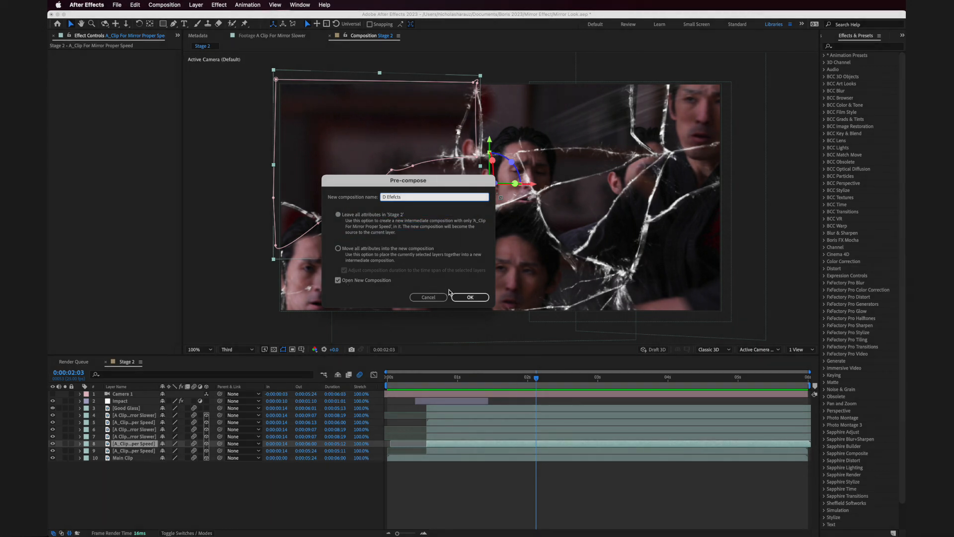
{"action": "left_click", "coordinate": [468, 299]}
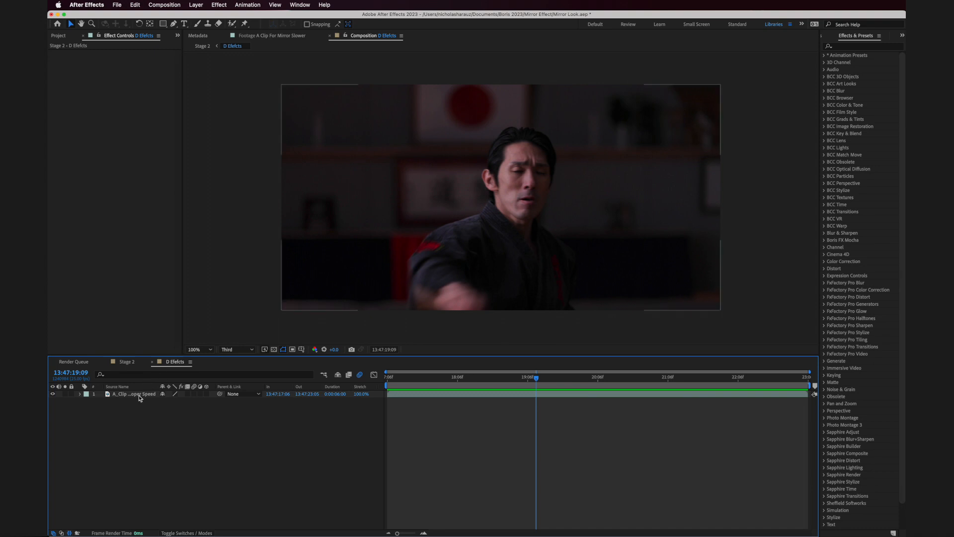
- Find the Flip animation preset and apply it to the clip inside D Efefcts
{"action": "left_click", "coordinate": [139, 393]}
{"action": "left_click", "coordinate": [855, 52]}
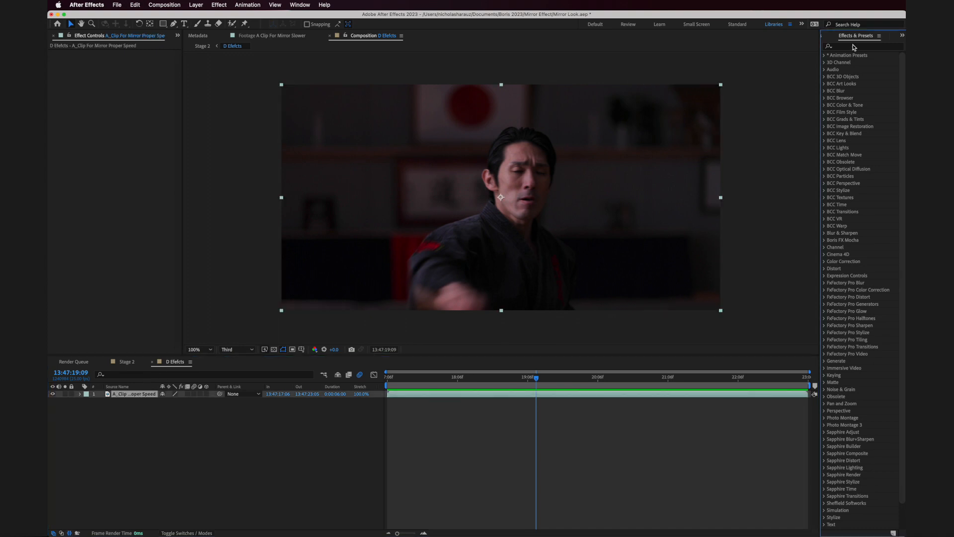
{"action": "left_click", "coordinate": [853, 45]}
{"action": "type", "text": "flip"}
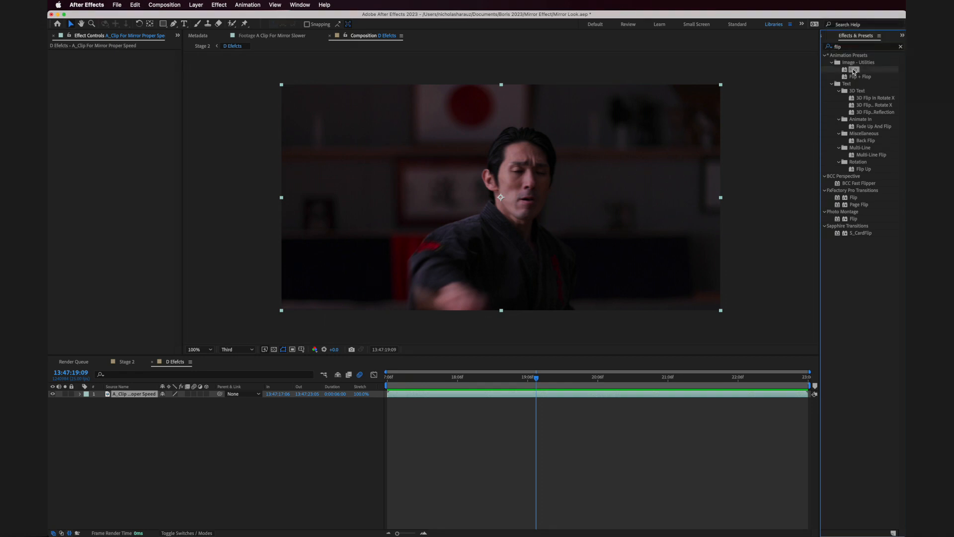
{"action": "left_click_drag", "start_coordinate": [853, 71], "coordinate": [619, 143]}
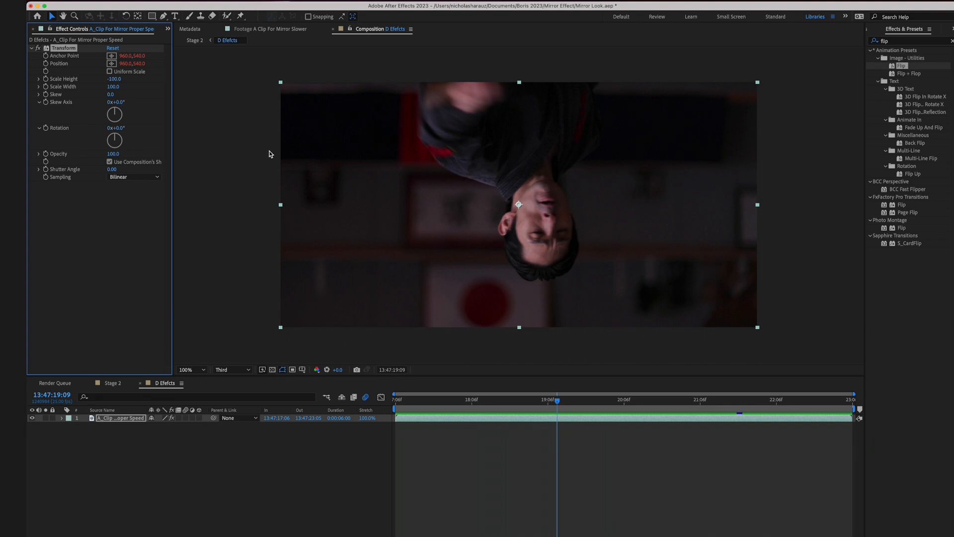
- Lock the clip's effect controls, return to Stage 2 and set the Transform effect's Scale Height to 100
{"action": "left_click", "coordinate": [50, 29]}
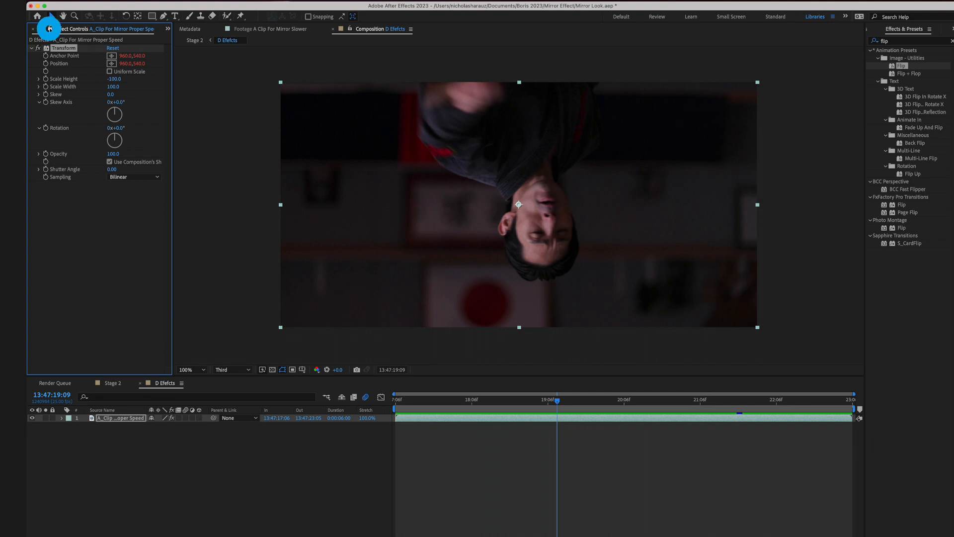
{"action": "left_click", "coordinate": [112, 384]}
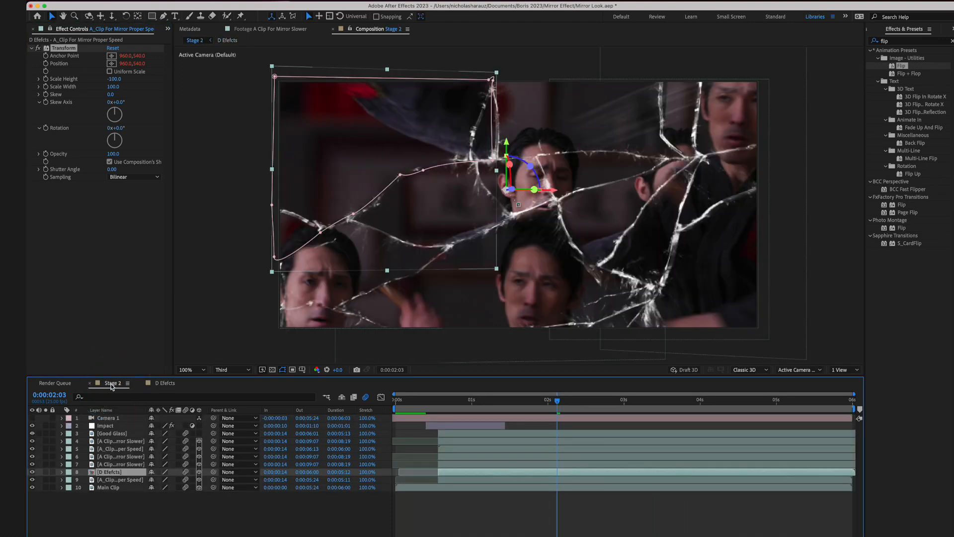
{"action": "left_click", "coordinate": [114, 79]}
{"action": "type", "text": "10"}
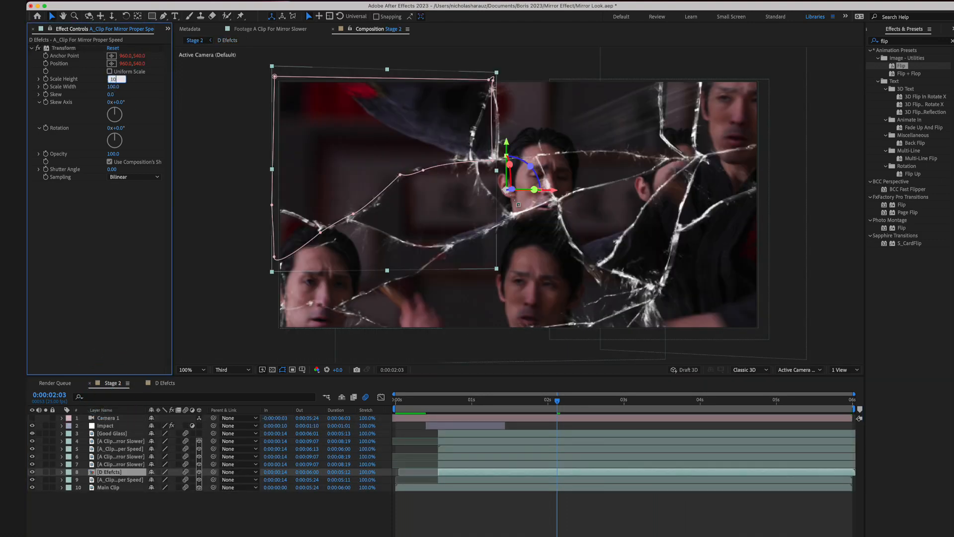
{"action": "type", "text": "0"}
{"action": "key", "text": "Return"}
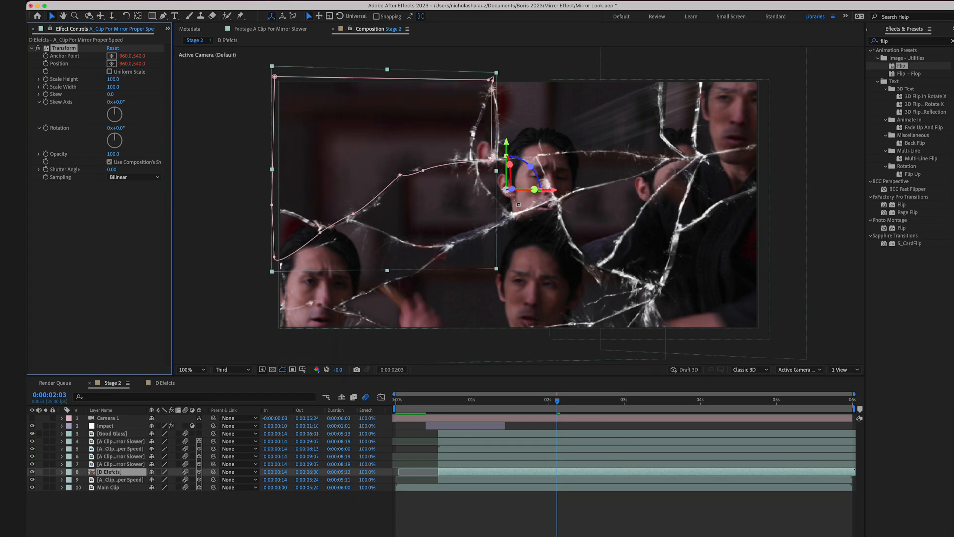
- Mirror the clip horizontally with a Transform Scale Width of -100 and set its Skew to 13
{"action": "left_click", "coordinate": [114, 87]}
{"action": "type", "text": "-100"}
{"action": "key", "text": "Return"}
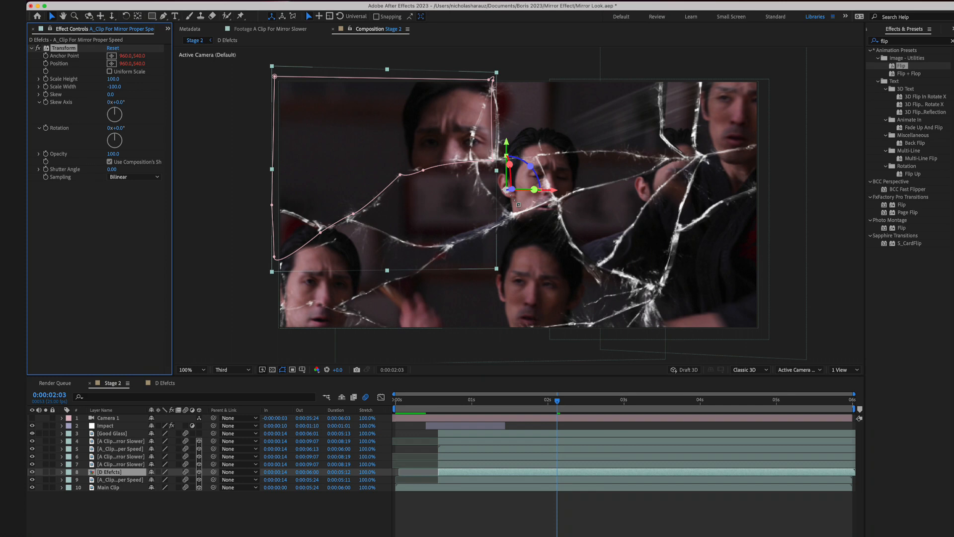
{"action": "left_click_drag", "start_coordinate": [110, 94], "coordinate": [121, 94]}
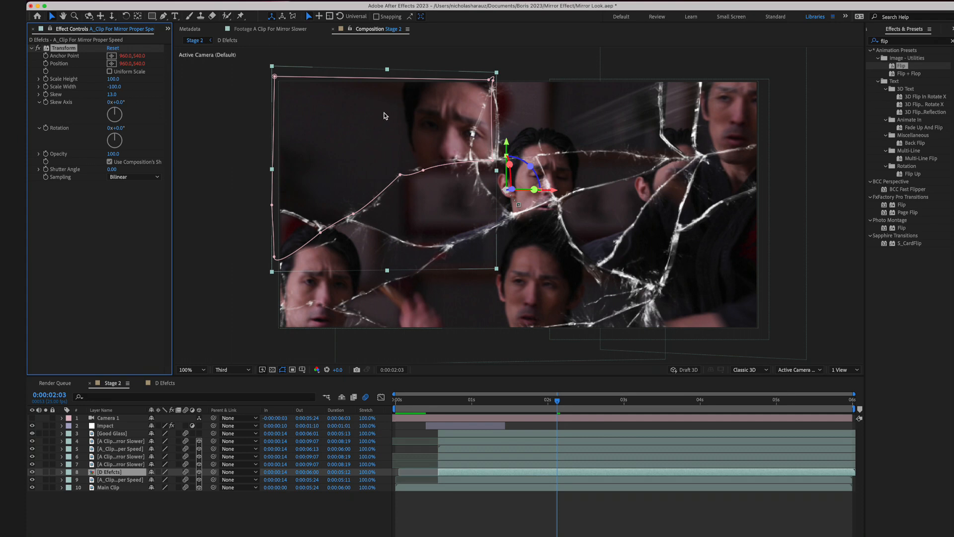
- Search the effects for lens and add BCC+Lens Distortion to the clip below its Transform effect
{"action": "left_click", "coordinate": [899, 40]}
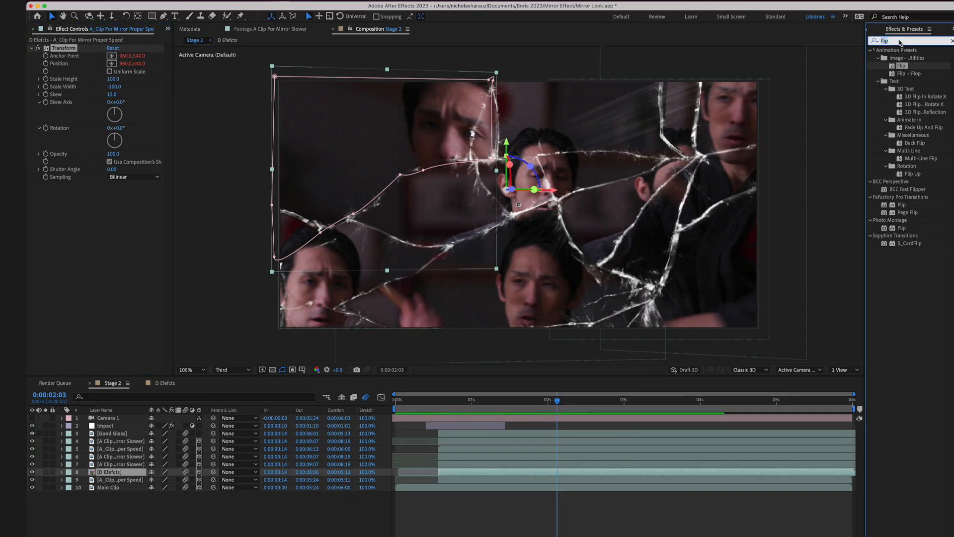
{"action": "type", "text": "lens"}
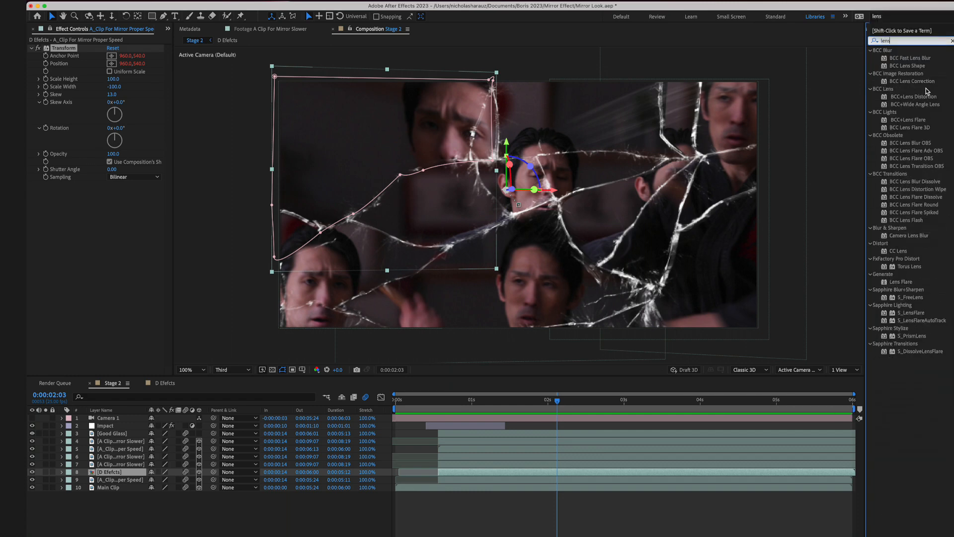
{"action": "left_click", "coordinate": [903, 97]}
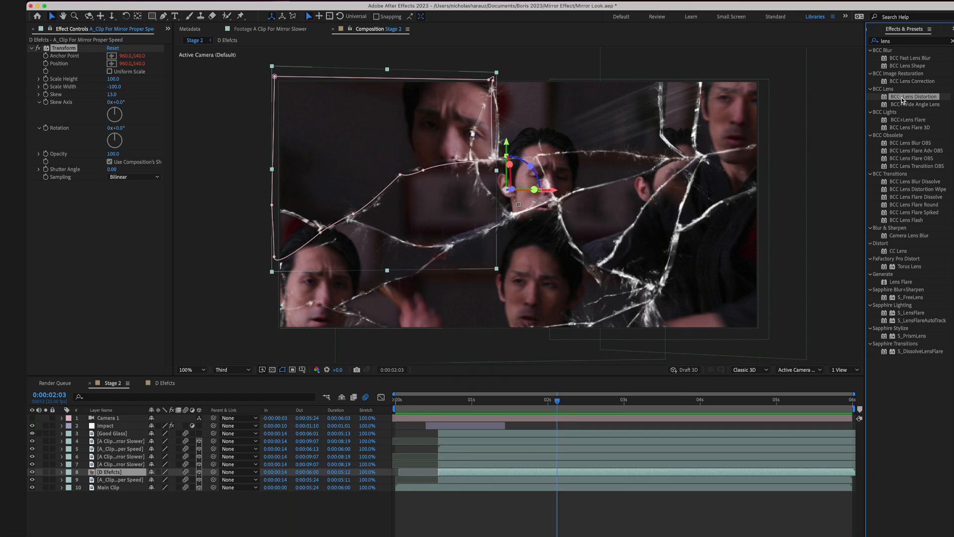
{"action": "left_click_drag", "start_coordinate": [902, 100], "coordinate": [100, 284]}
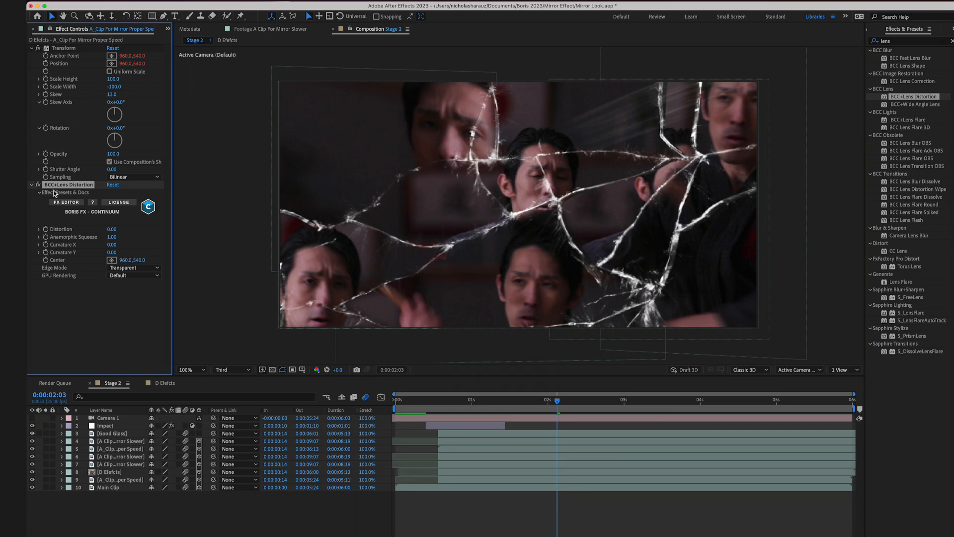
- Set the lens effect's Distortion to 16 and Curvature X to -3.10, check 0:00:02:24, and unlock the effect controls
{"action": "left_click_drag", "start_coordinate": [113, 229], "coordinate": [130, 228]}
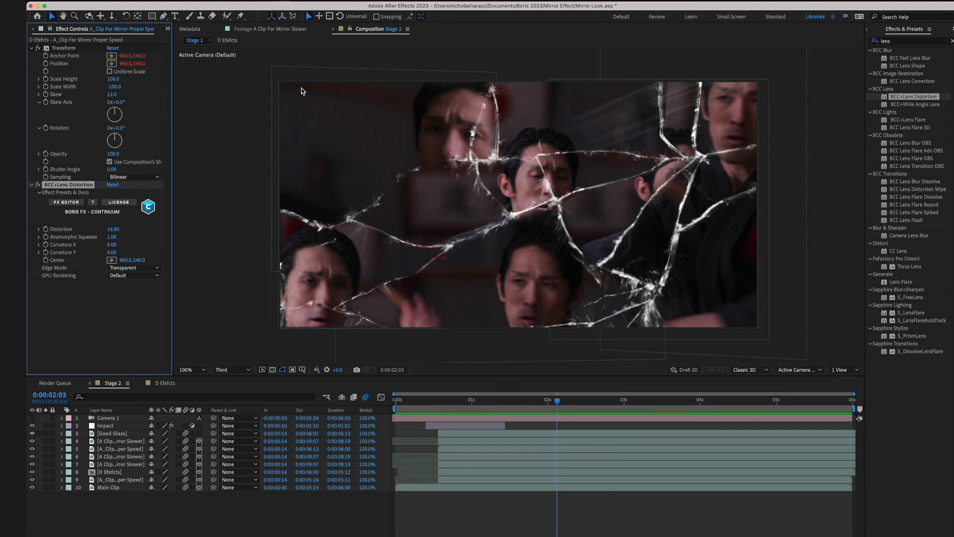
{"action": "left_click_drag", "start_coordinate": [111, 245], "coordinate": [91, 247]}
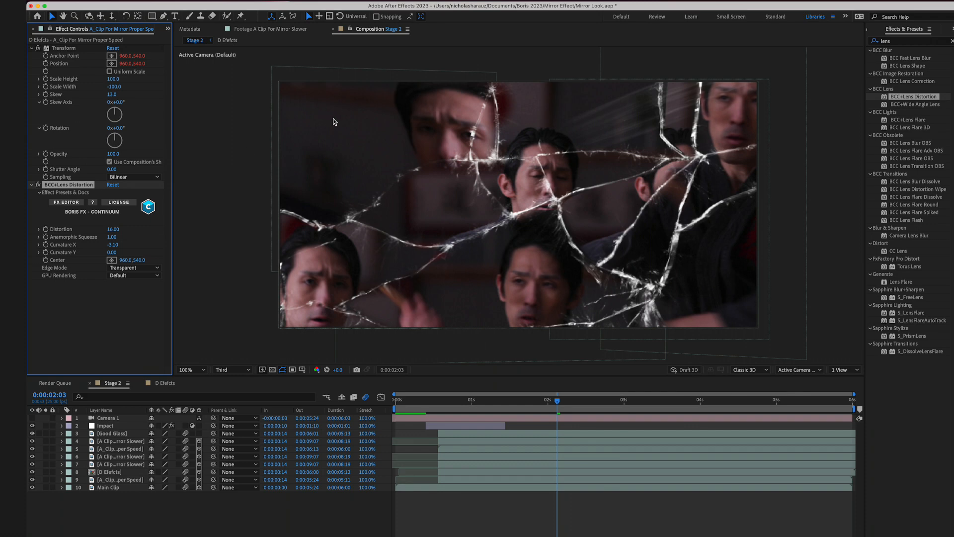
{"action": "left_click_drag", "start_coordinate": [512, 403], "coordinate": [621, 408]}
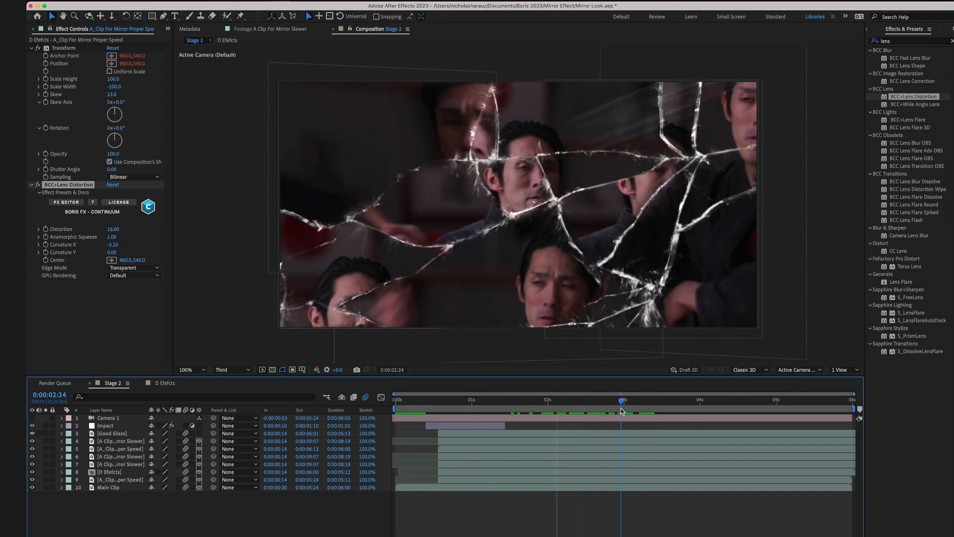
{"action": "left_click", "coordinate": [49, 29]}
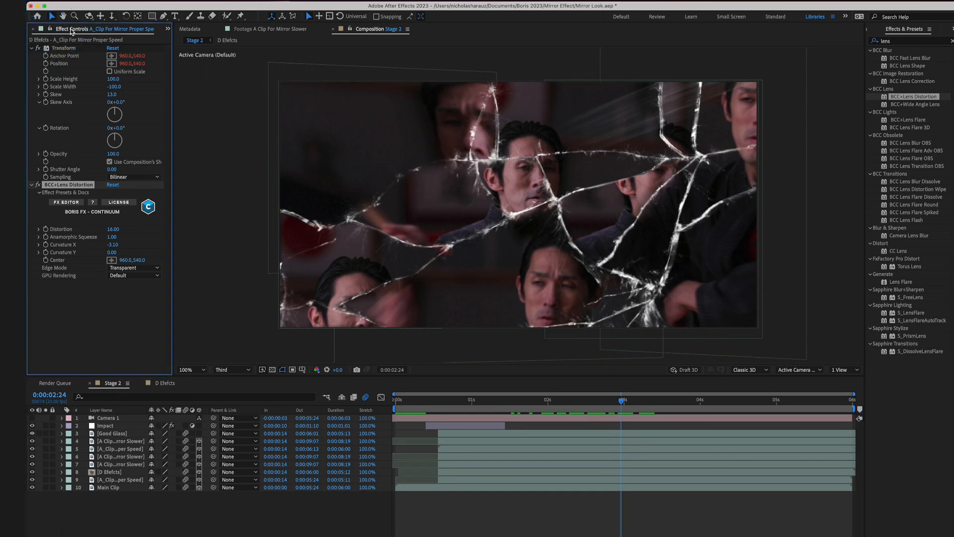
- Pre-compose the slower mirror clip on layer 6 as "D Effects", leaving all attributes in Stage 2, and reveal its mask
{"action": "left_click", "coordinate": [98, 480]}
{"action": "left_click", "coordinate": [106, 457]}
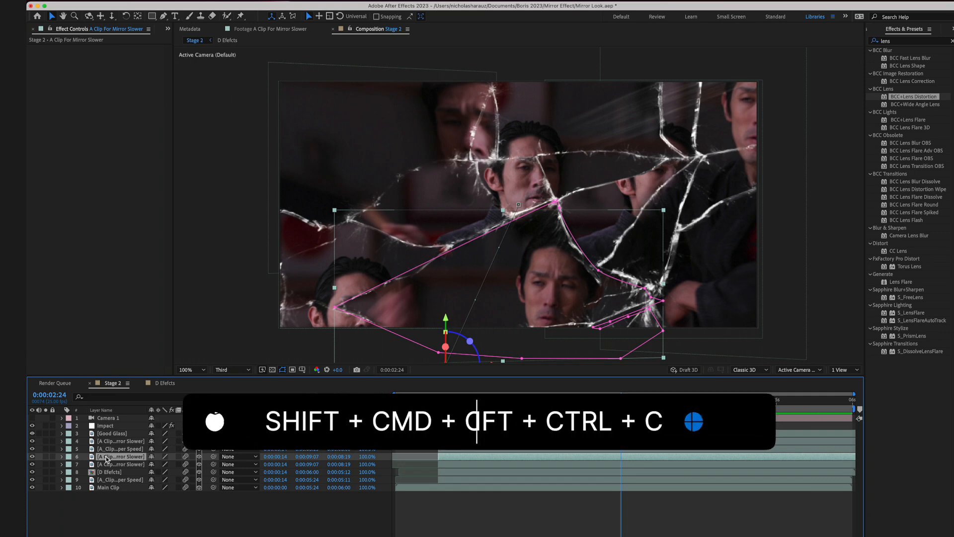
{"action": "key", "text": "shift+super+c"}
{"action": "type", "text": "D "}
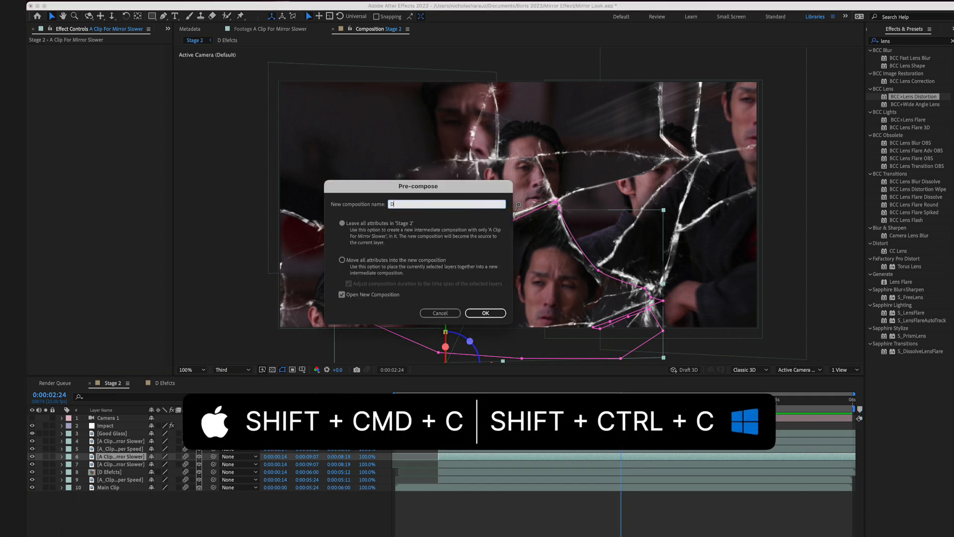
{"action": "type", "text": "Effects"}
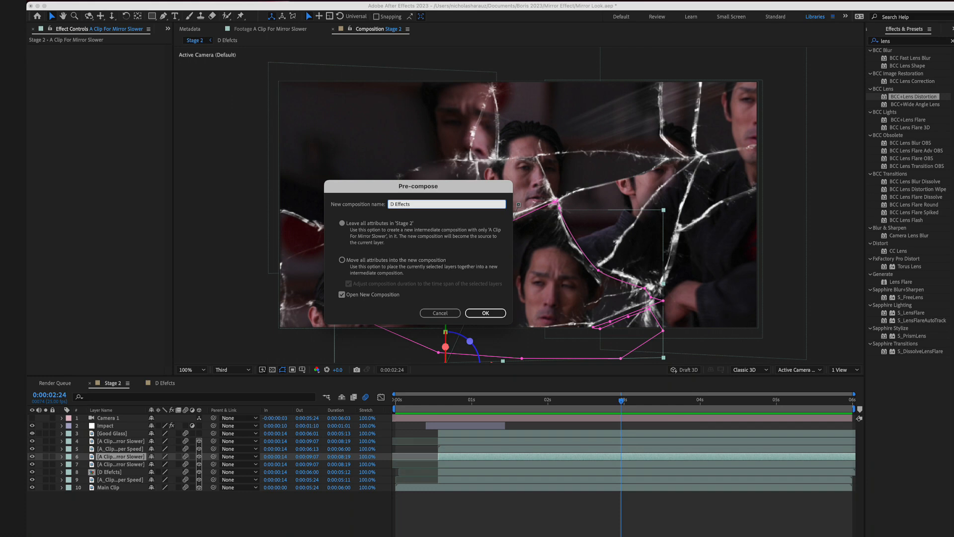
{"action": "key", "text": "Return"}
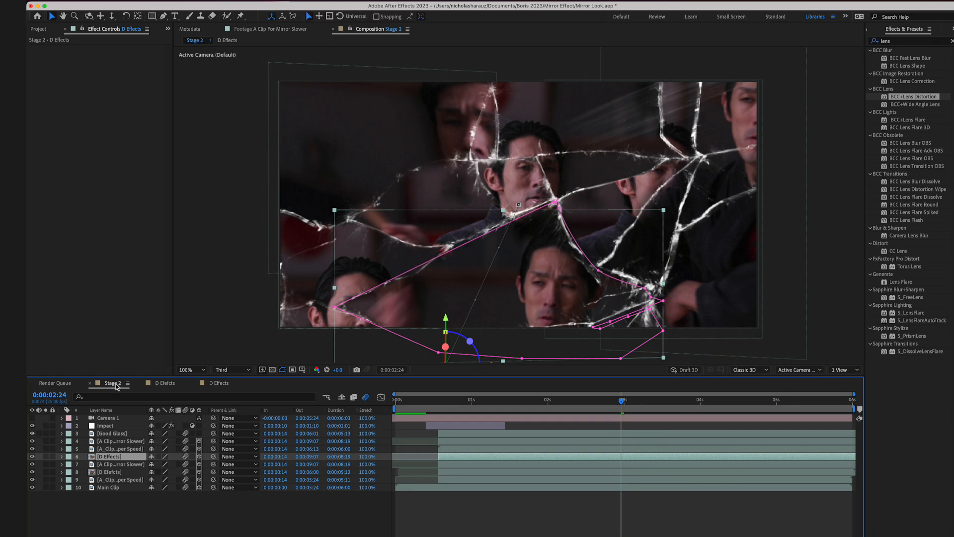
{"action": "key", "text": "m"}
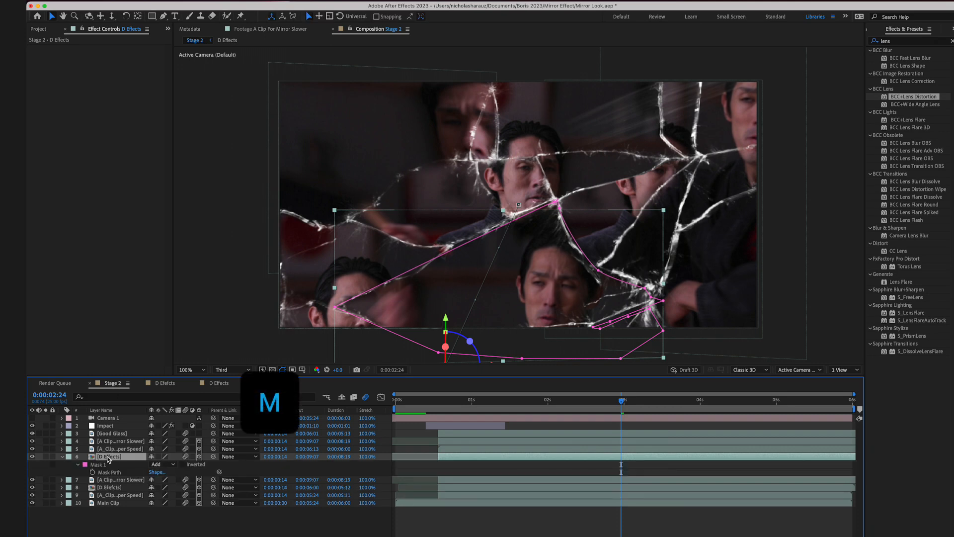
- Add BCC+Lens Distortion to the clip inside the D Effects composition, lock its effect controls and return to Stage 2
{"action": "double_click", "coordinate": [109, 456]}
{"action": "left_click", "coordinate": [124, 419]}
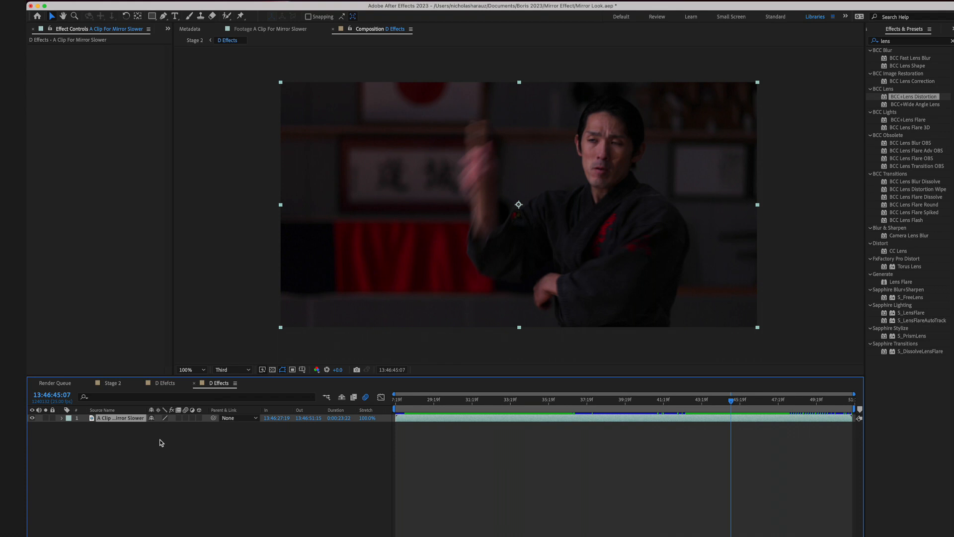
{"action": "left_click_drag", "start_coordinate": [894, 97], "coordinate": [667, 171]}
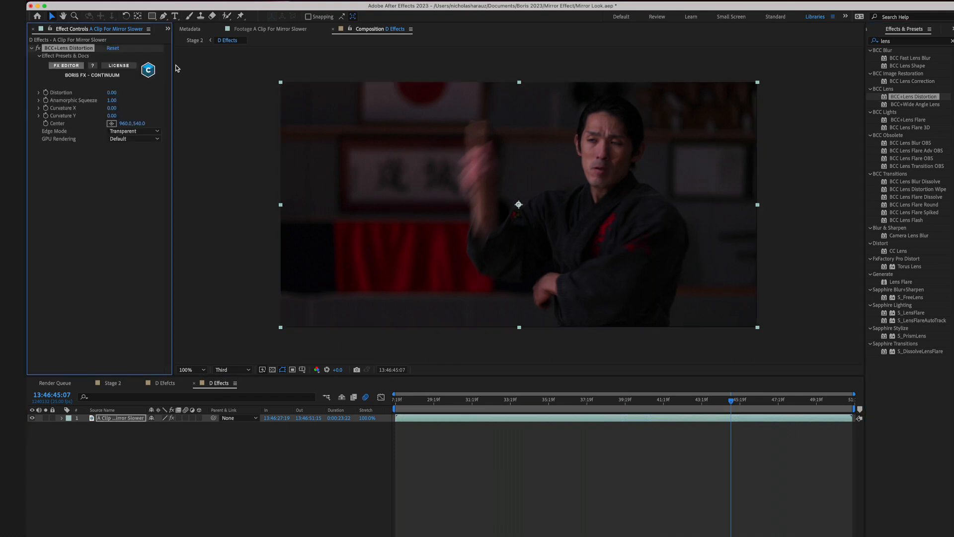
{"action": "left_click", "coordinate": [50, 29]}
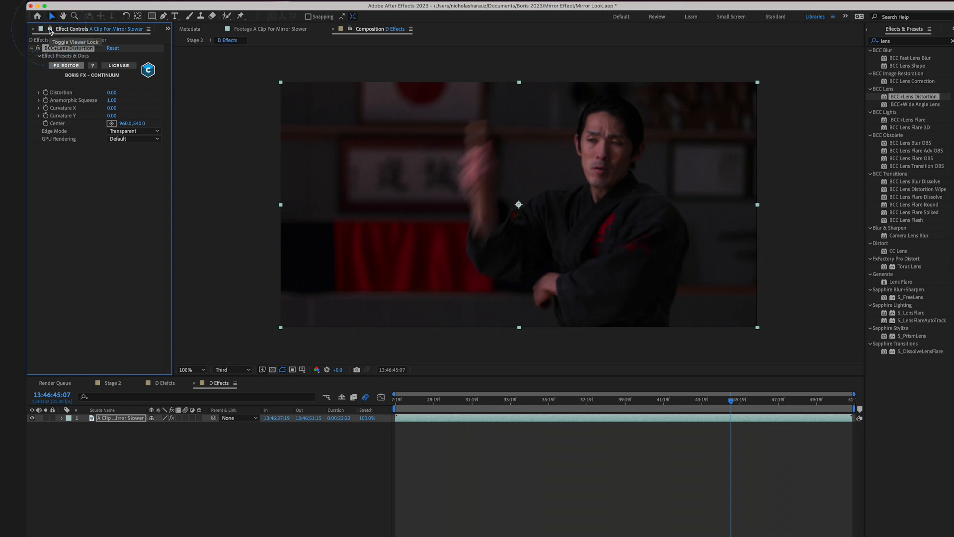
{"action": "left_click", "coordinate": [114, 384]}
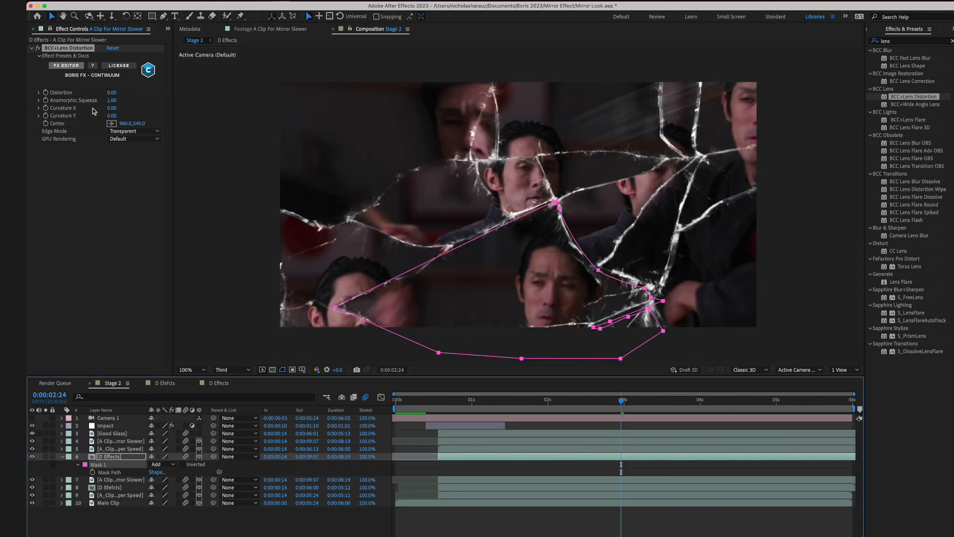
- Set the lens effect's Distortion to 57 and its Edge Mode to Repeat
{"action": "left_click_drag", "start_coordinate": [114, 91], "coordinate": [102, 94]}
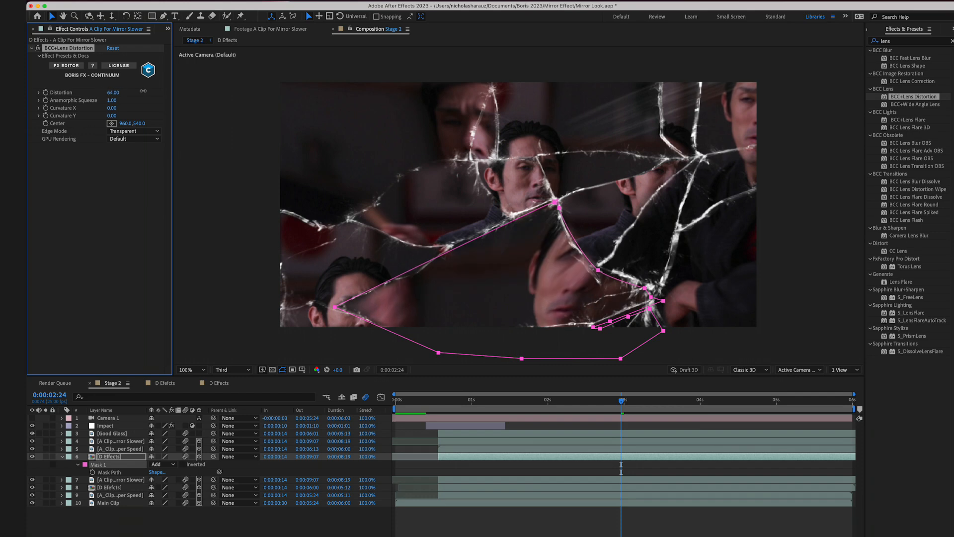
{"action": "left_click_drag", "start_coordinate": [141, 92], "coordinate": [142, 91]}
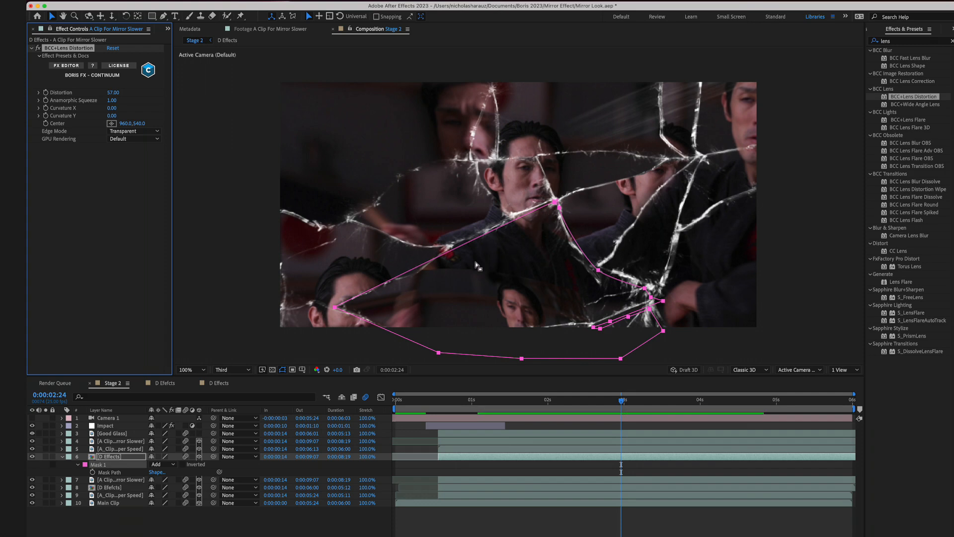
{"action": "left_click", "coordinate": [140, 131]}
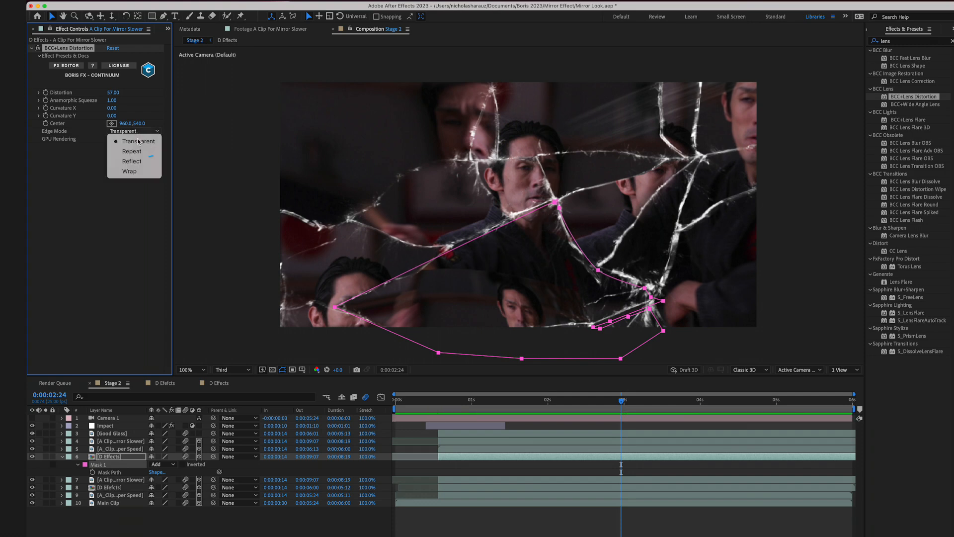
{"action": "left_click", "coordinate": [132, 151]}
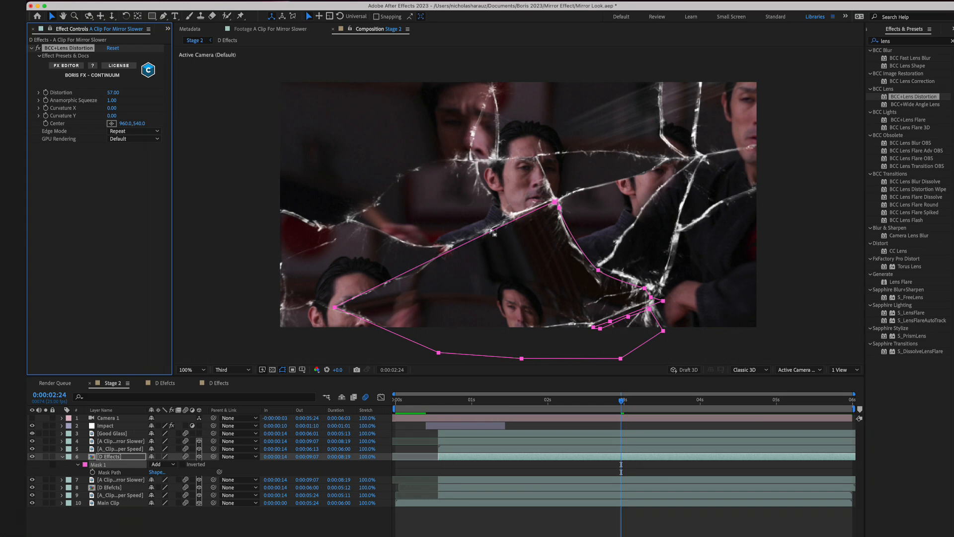
- Reduce the lens effect's Distortion to 19 and set its Anamorphic Squeeze to 0.80
{"action": "left_click", "coordinate": [113, 93]}
{"action": "type", "text": "20"}
{"action": "key", "text": "Return"}
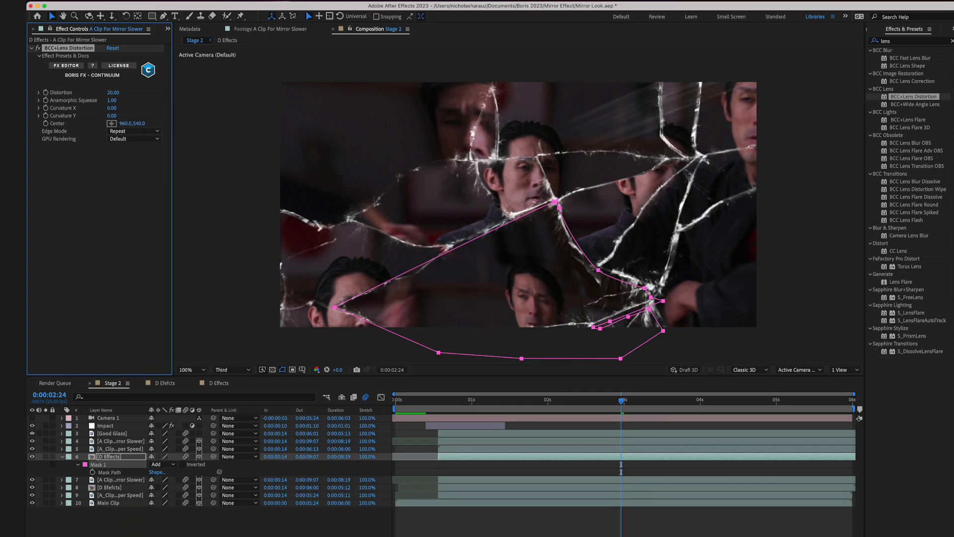
{"action": "left_click_drag", "start_coordinate": [113, 93], "coordinate": [113, 93]}
{"action": "left_click_drag", "start_coordinate": [116, 101], "coordinate": [108, 103]}
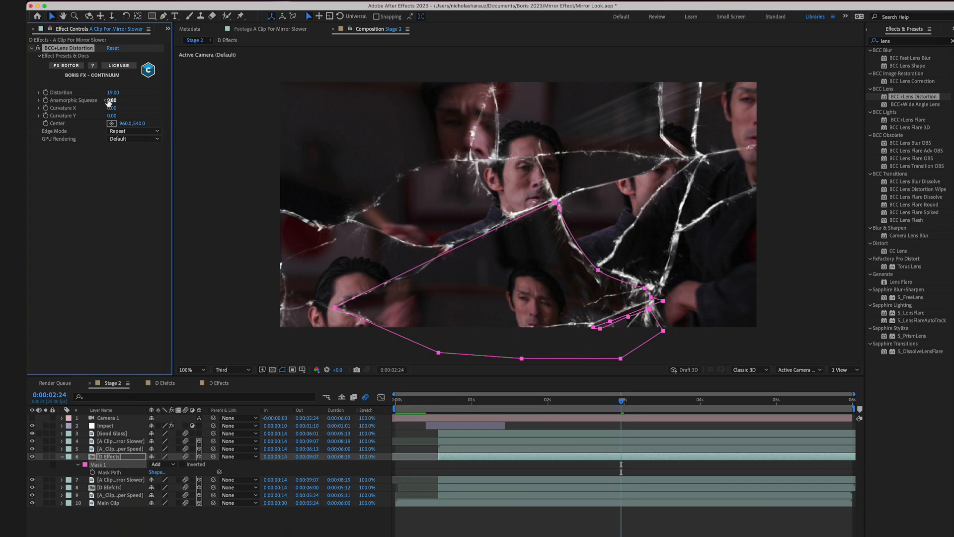
- Try BCC+Wide Angle Lens on the clip with the lens distortion disabled, delete it and restore the lens distortion
{"action": "left_click", "coordinate": [38, 48]}
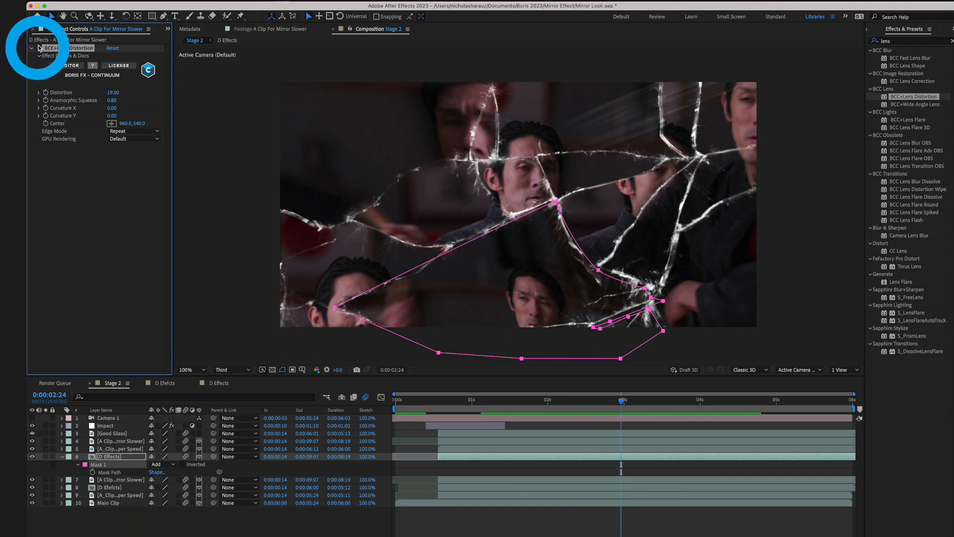
{"action": "left_click", "coordinate": [888, 105]}
{"action": "left_click_drag", "start_coordinate": [888, 104], "coordinate": [140, 208]}
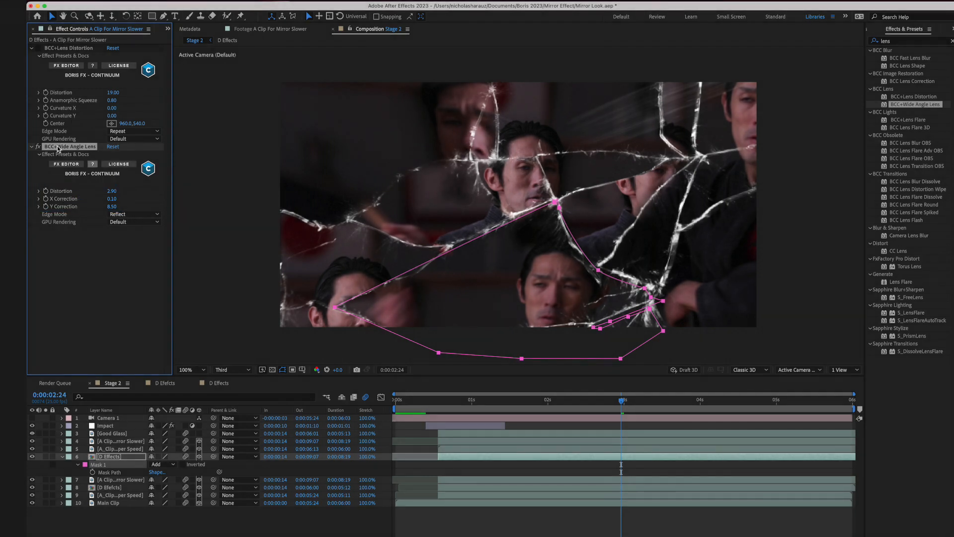
{"action": "key", "text": "Delete"}
{"action": "left_click", "coordinate": [31, 49]}
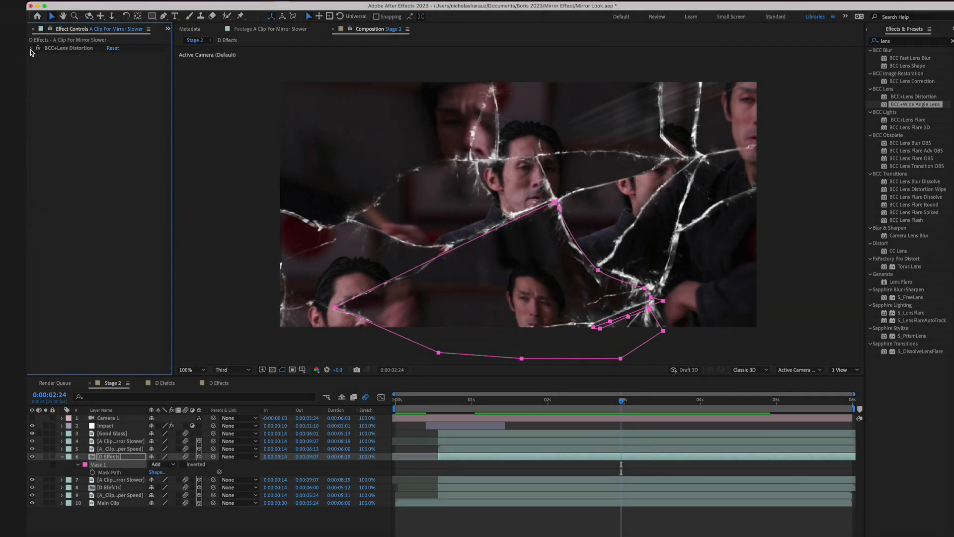
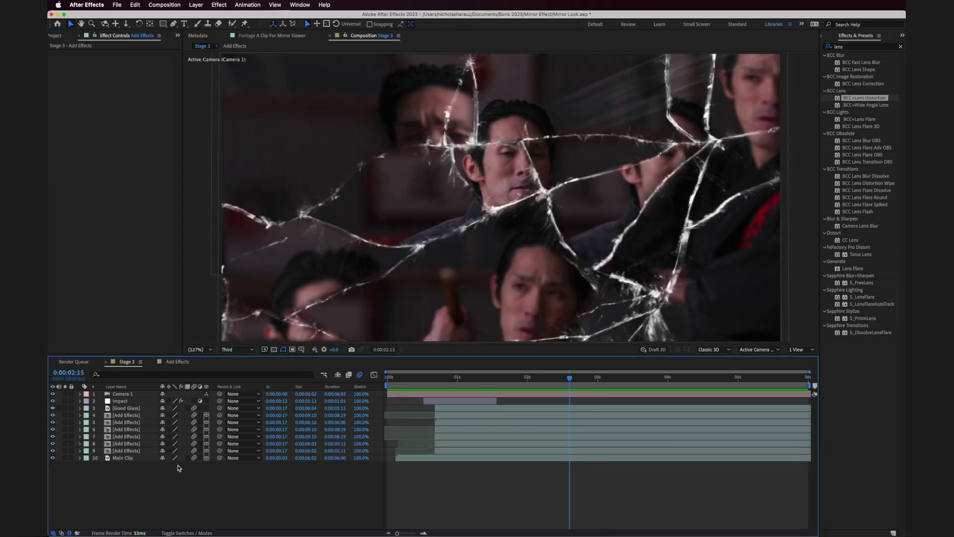
- Preview the broken mirror animation in Stage 3 from the beginning of the timeline
{"action": "left_click_drag", "start_coordinate": [428, 379], "coordinate": [384, 382]}
{"action": "key", "text": "space"}
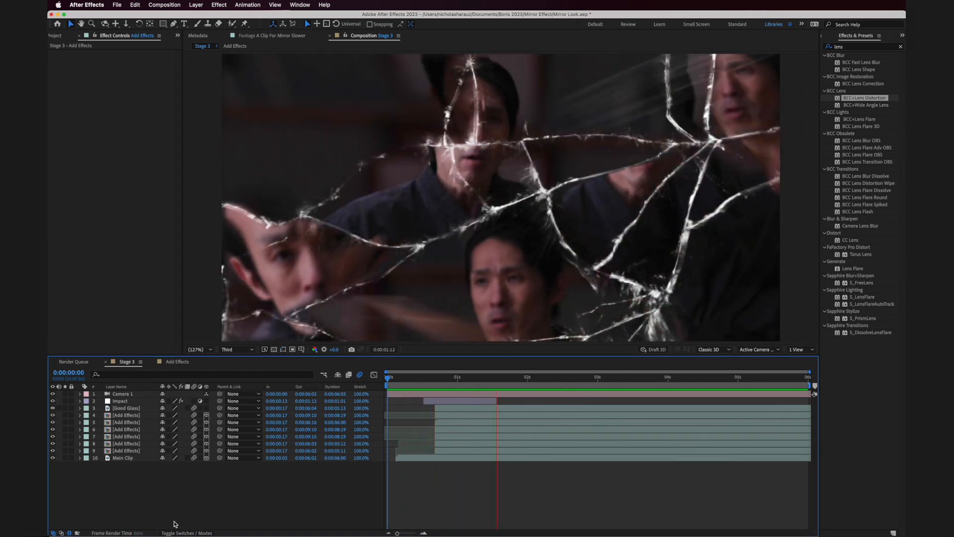
{"action": "key", "text": "space"}
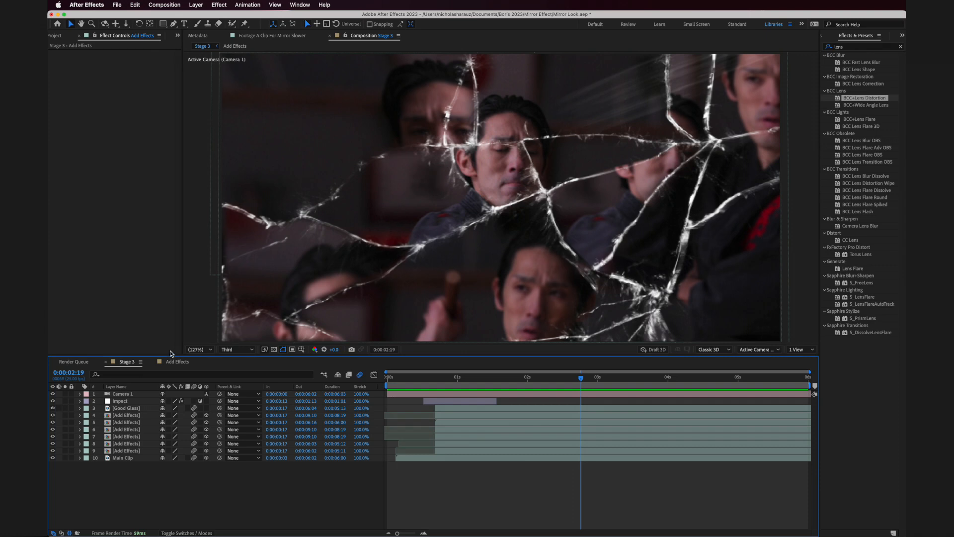
- Review the BCC+Lens Distortion inside the Add Effects composition, return to Stage 3 and park the playhead at 0:00:01:18
{"action": "double_click", "coordinate": [94, 456]}
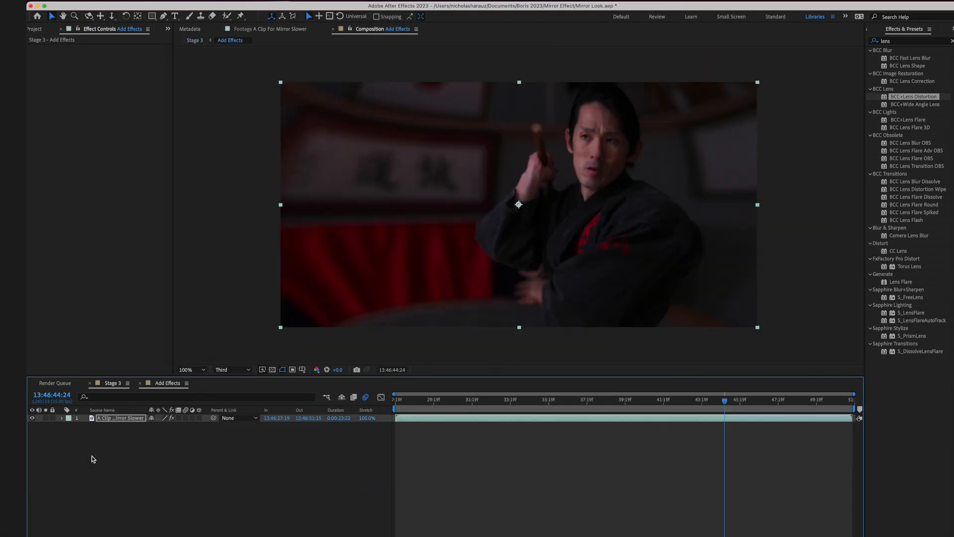
{"action": "left_click", "coordinate": [38, 47]}
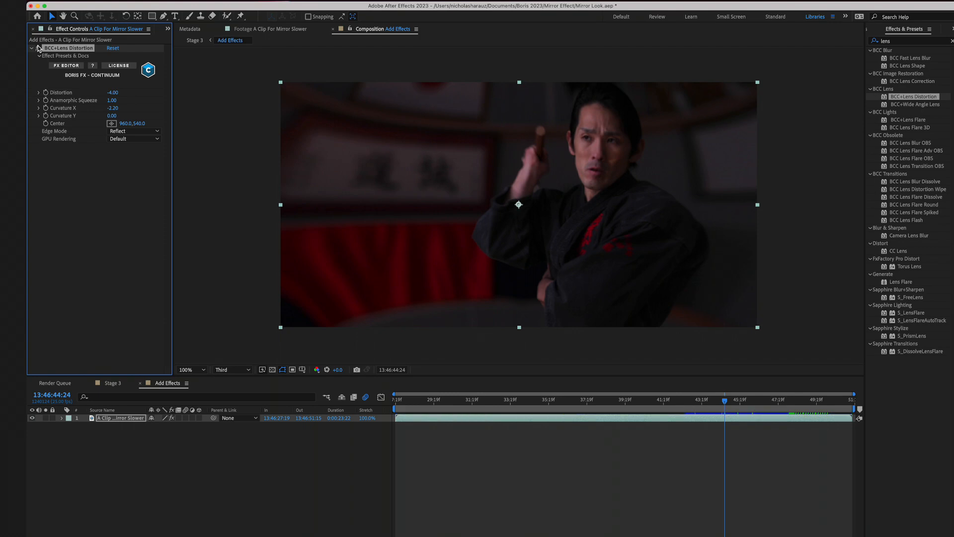
{"action": "left_click", "coordinate": [113, 383]}
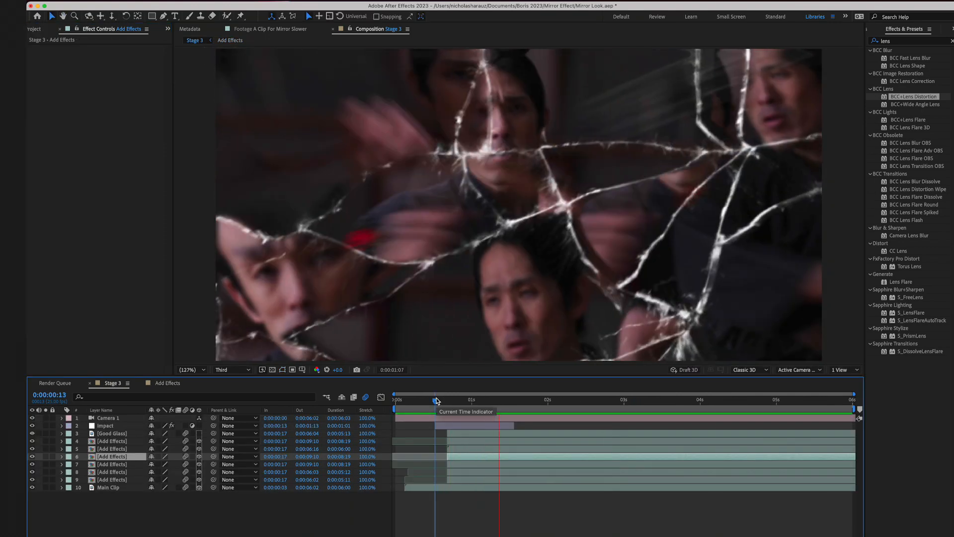
{"action": "left_click_drag", "start_coordinate": [503, 401], "coordinate": [528, 404]}
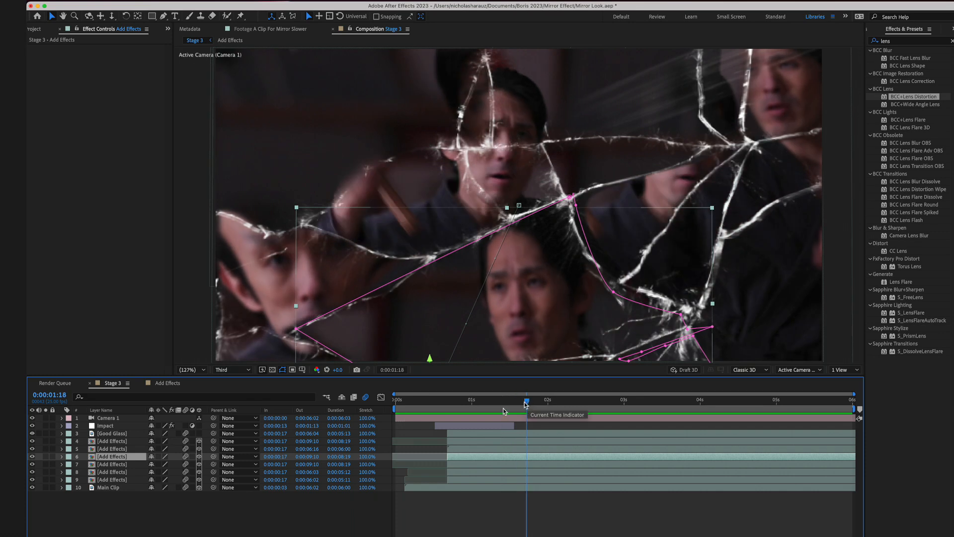
- Pre-compose all Stage 3 layers into a new composition named Mirror Look
{"action": "left_click", "coordinate": [178, 530]}
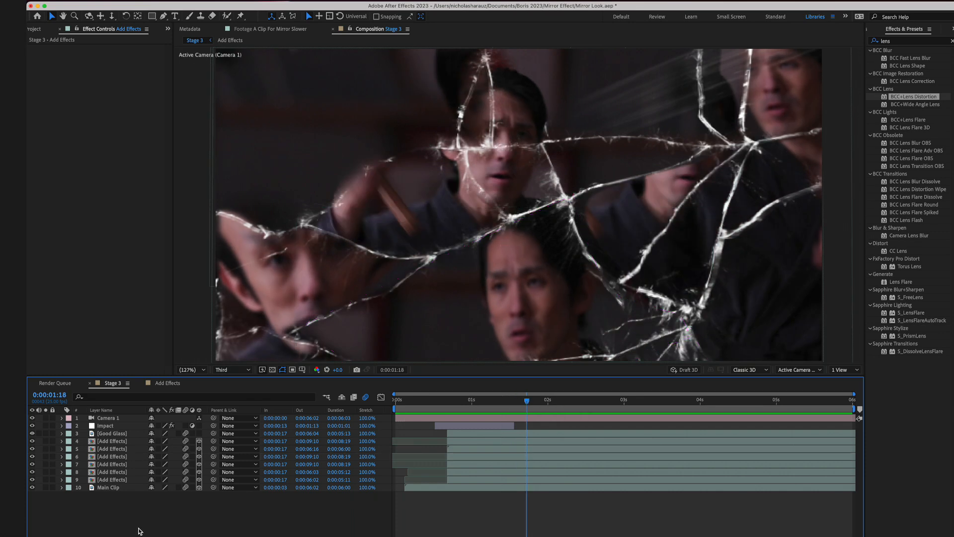
{"action": "left_click_drag", "start_coordinate": [140, 531], "coordinate": [118, 421]}
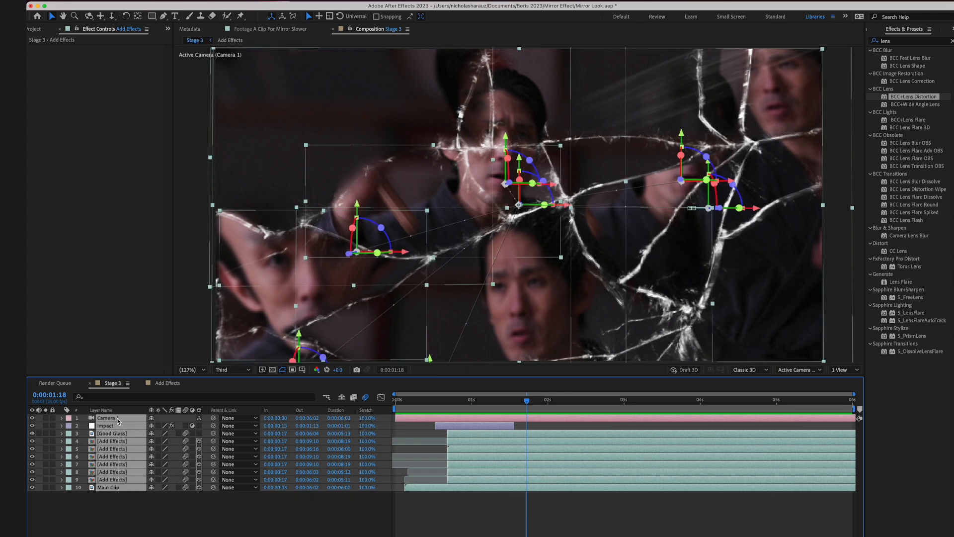
{"action": "key", "text": "shift+super+c"}
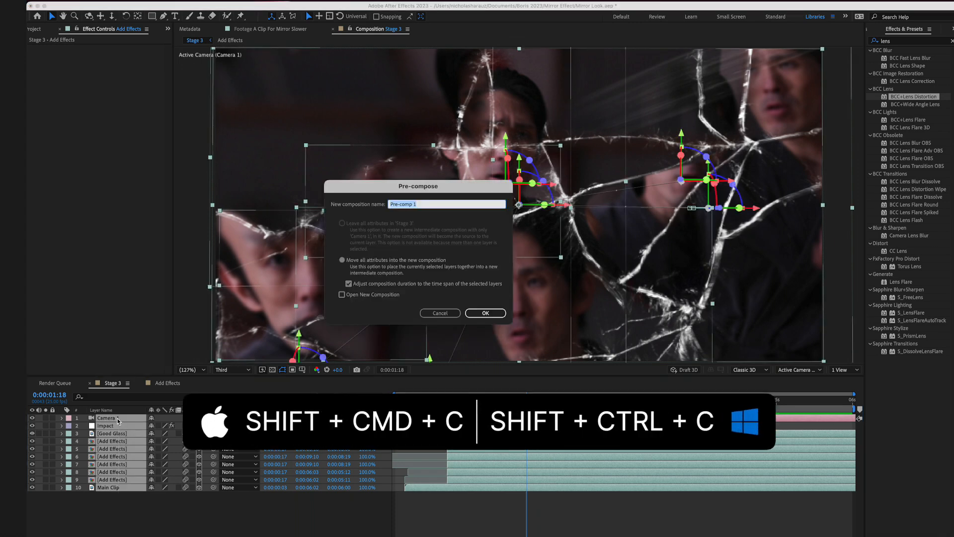
{"action": "type", "text": "Mirr"}
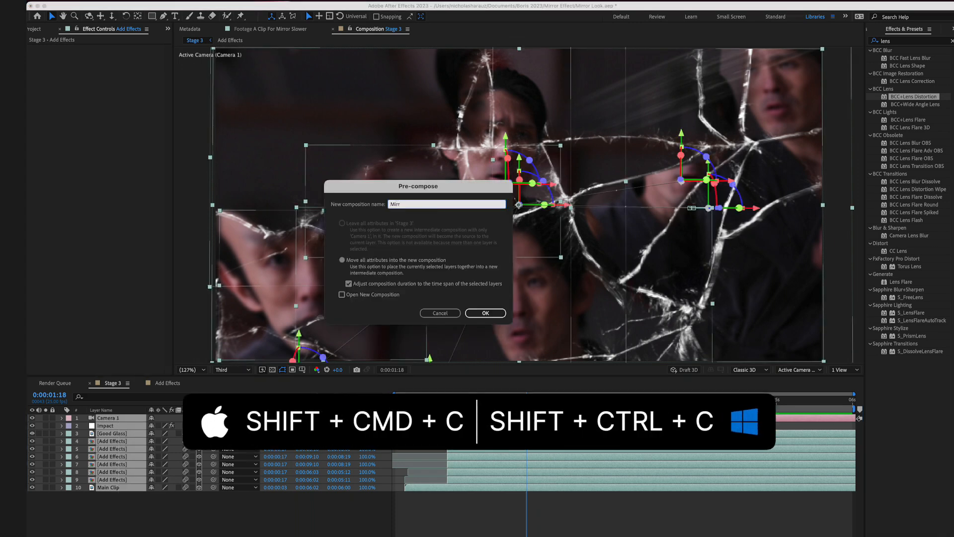
{"action": "type", "text": "or Look"}
{"action": "key", "text": "Return"}
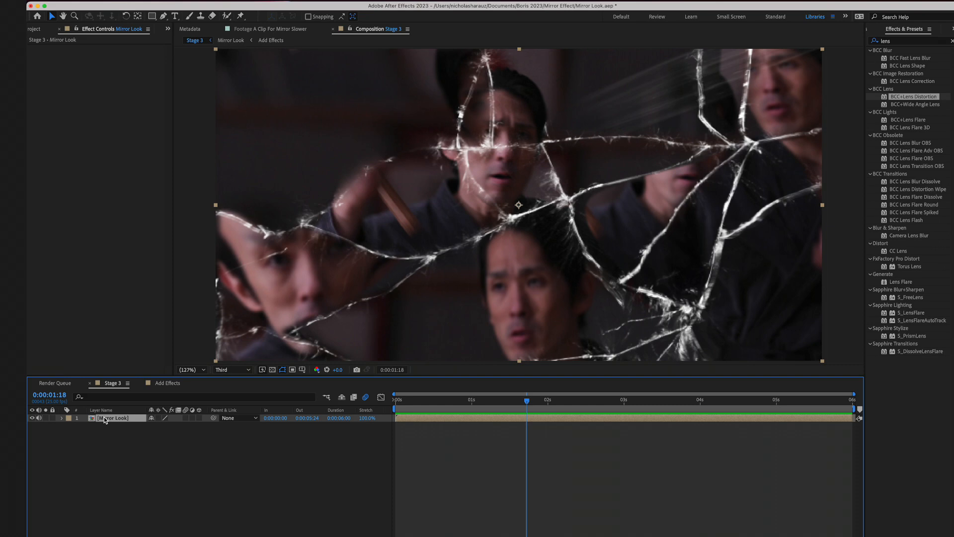
- Duplicate the Mirror Look layer and set the upper copy's scale to 129%
{"action": "key", "text": "super+d"}
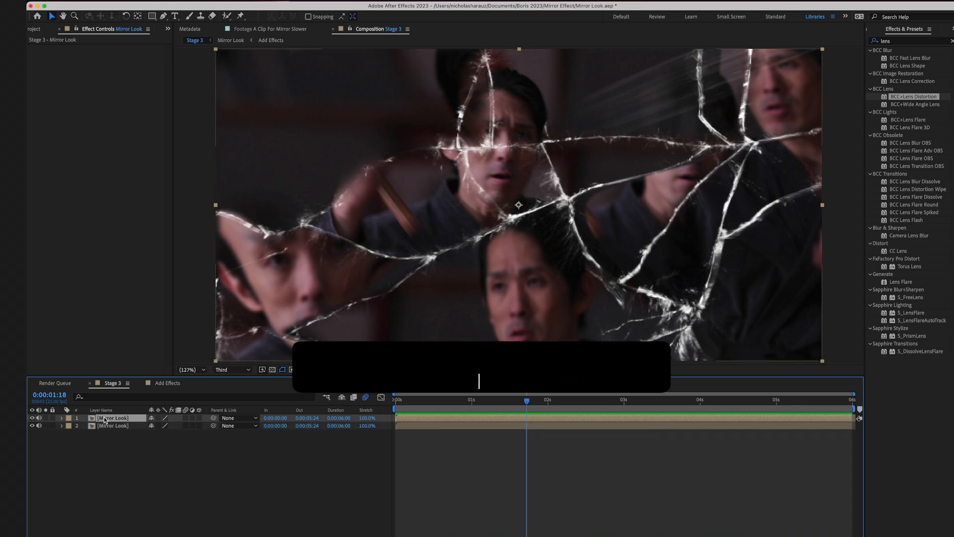
{"action": "key", "text": "s"}
{"action": "left_click_drag", "start_coordinate": [165, 426], "coordinate": [172, 426]}
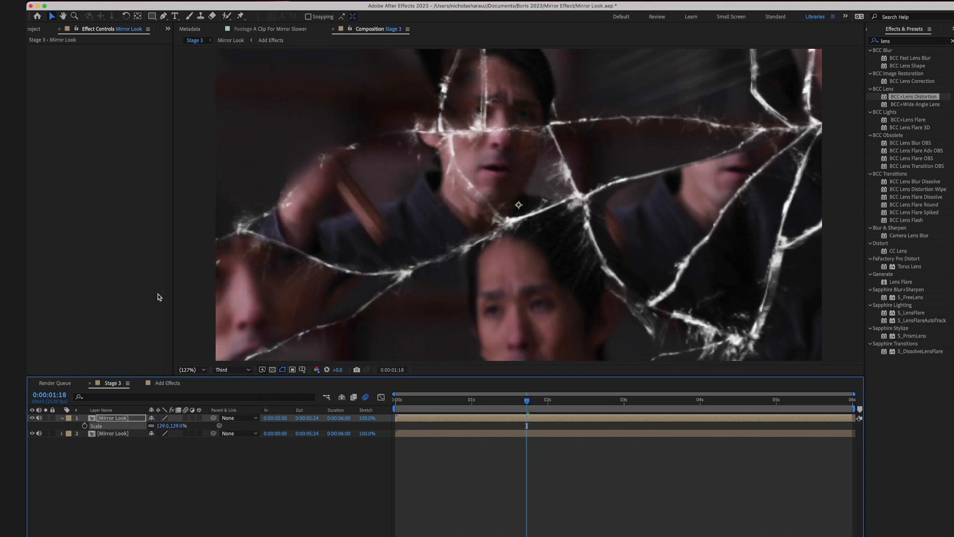
- Draw a closed Pen mask on the upper Mirror Look copy around the lower-right shard, following the crack lines
{"action": "left_click", "coordinate": [163, 16]}
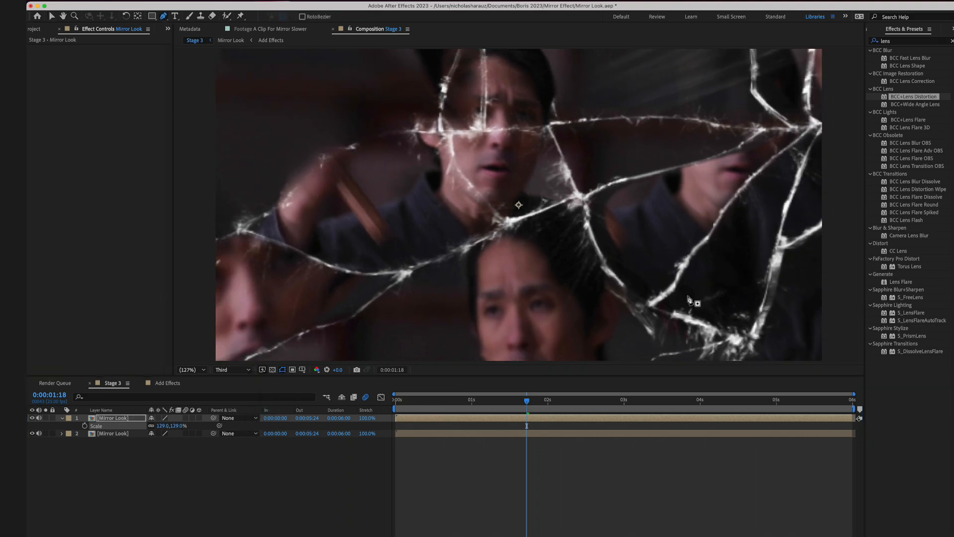
{"action": "left_click", "coordinate": [647, 296]}
{"action": "left_click", "coordinate": [736, 326]}
{"action": "left_click", "coordinate": [760, 331]}
{"action": "left_click", "coordinate": [760, 286]}
{"action": "left_click", "coordinate": [772, 240]}
{"action": "left_click", "coordinate": [795, 227]}
{"action": "left_click", "coordinate": [827, 218]}
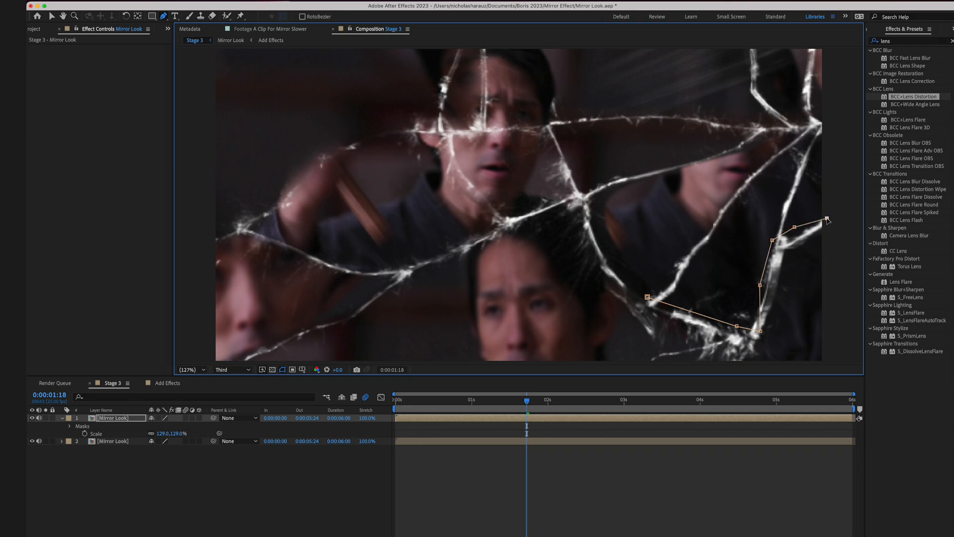
{"action": "left_click", "coordinate": [831, 359]}
{"action": "double_click", "coordinate": [652, 361]}
- Set the mask feather to 44 pixels and trim the masked Mirror Look layer to start at 0:00:00:20
{"action": "left_click_drag", "start_coordinate": [167, 434], "coordinate": [175, 434]}
{"action": "left_click", "coordinate": [62, 418]}
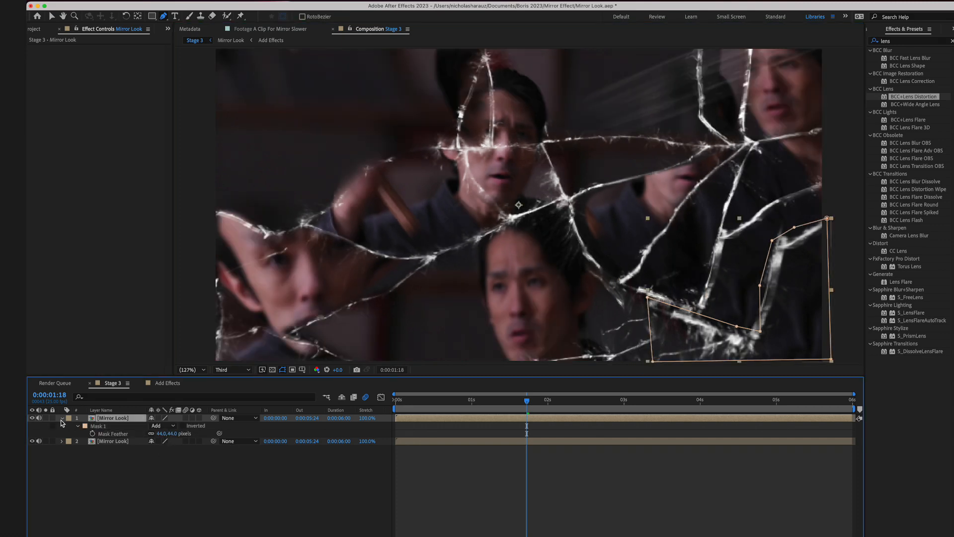
{"action": "mouse_move", "coordinate": [476, 402]}
{"action": "left_mouse_down"}
{"action": "mouse_move", "coordinate": [446, 406]}
{"action": "mouse_move", "coordinate": [458, 406]}
{"action": "left_mouse_up"}
{"action": "key", "text": "alt+bracketleft"}
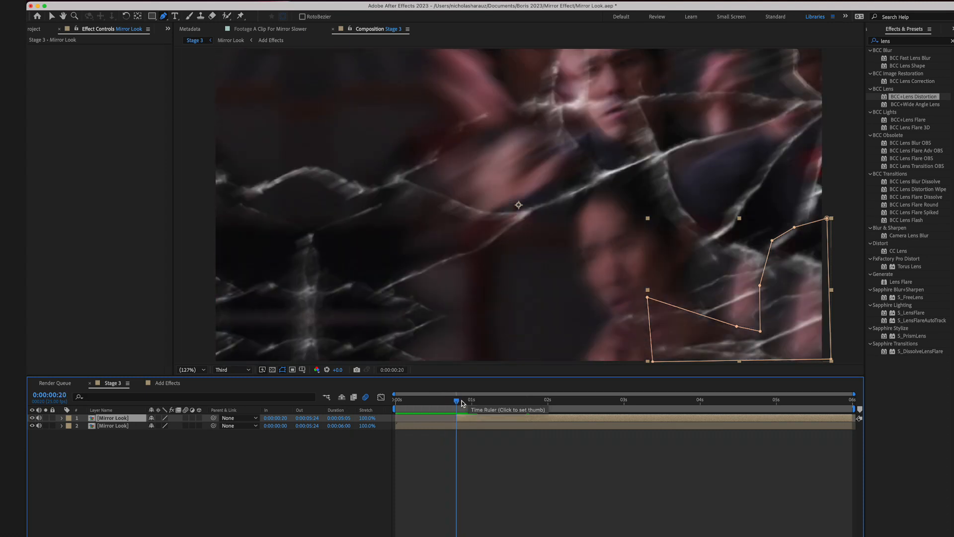
- Keyframe a three-frame opacity fade-in on the masked Mirror Look layer starting at 0:00:00:20, and check it at 0:00:02:18
{"action": "key", "text": "t"}
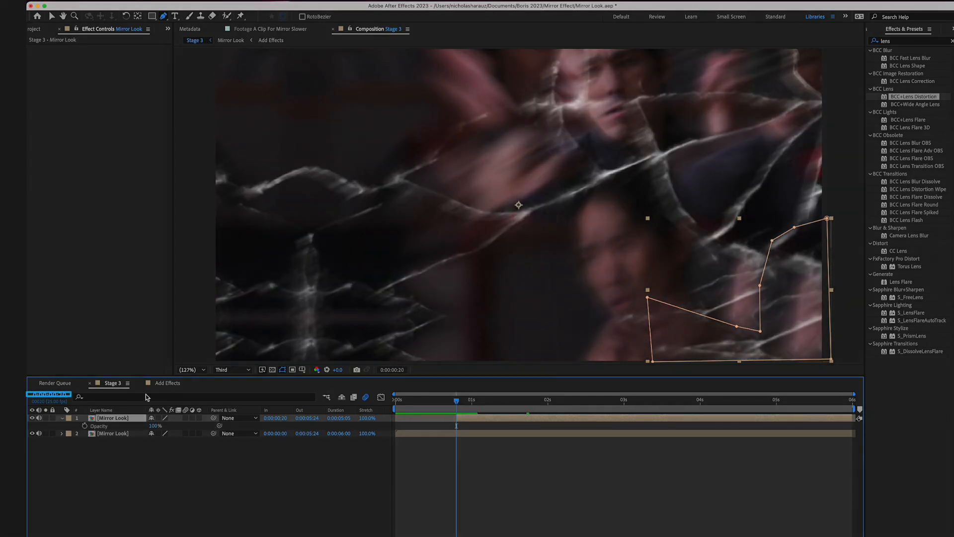
{"action": "left_click", "coordinate": [86, 426]}
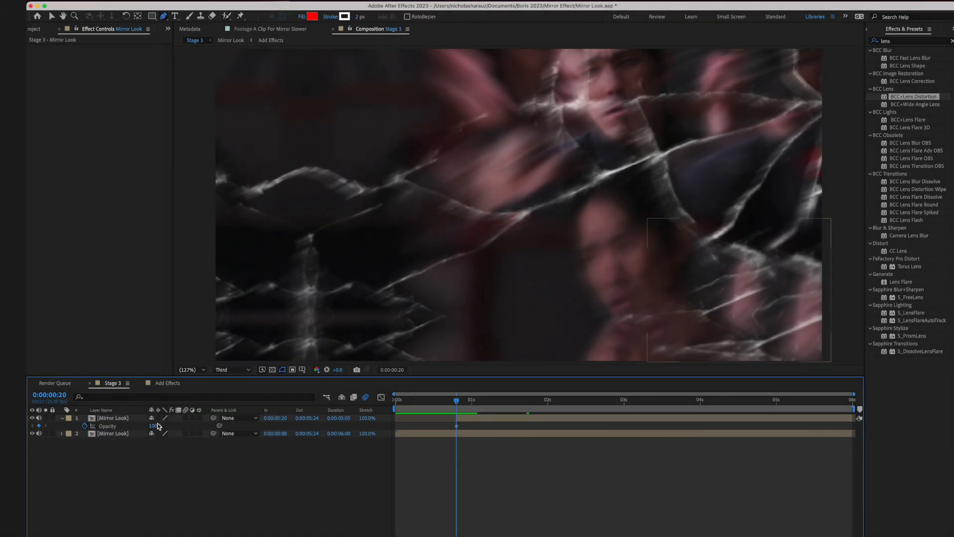
{"action": "left_click_drag", "start_coordinate": [155, 426], "coordinate": [209, 401]}
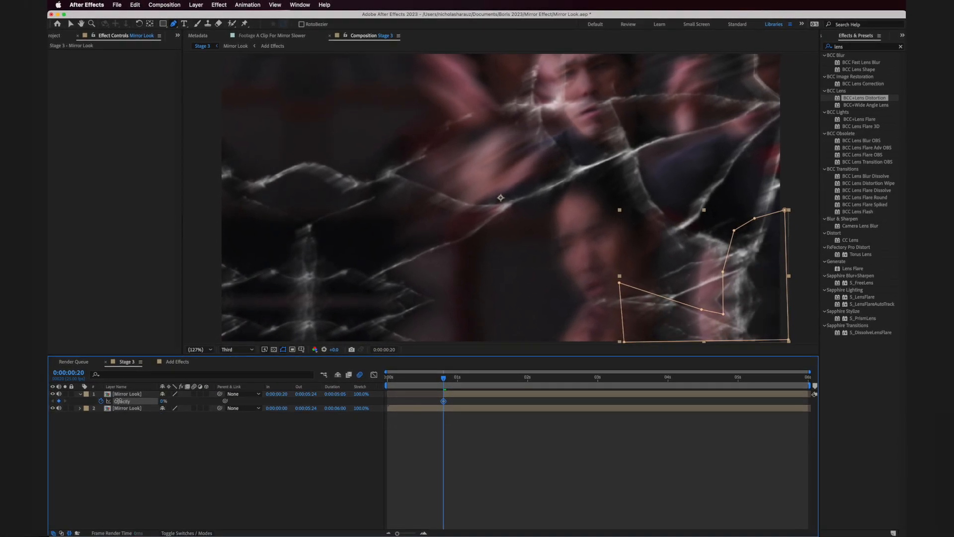
{"action": "key", "text": "Page_Down"}
{"action": "key", "text": "Page_Down"}
{"action": "key", "text": "Page_Down"}
{"action": "key", "text": "Page_Down"}
{"action": "left_click", "coordinate": [219, 438]}
{"action": "left_click_drag", "start_coordinate": [454, 378], "coordinate": [578, 378]}
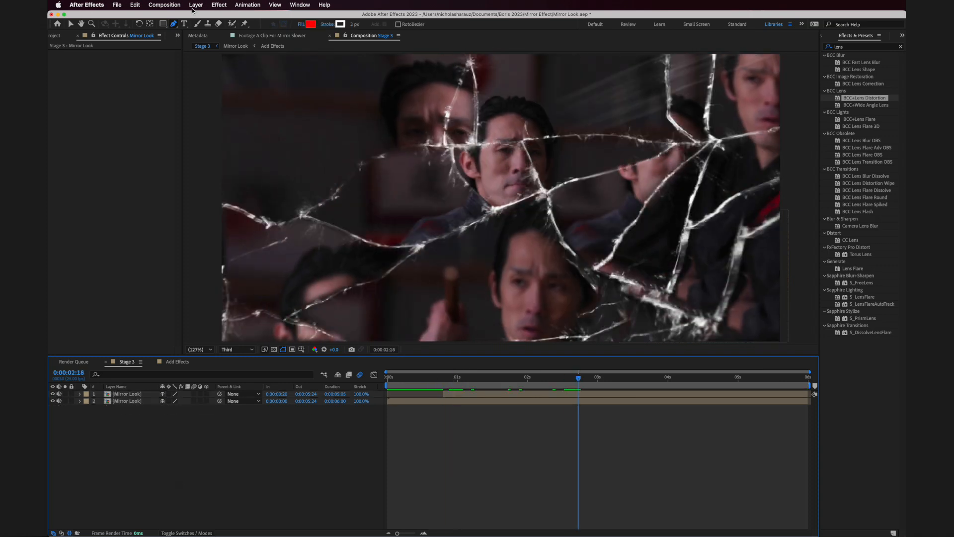
- Add an adjustment layer above both Mirror Look layers and name it Prism and Final Distort
{"action": "left_click", "coordinate": [195, 5]}
{"action": "mouse_move", "coordinate": [197, 17]}
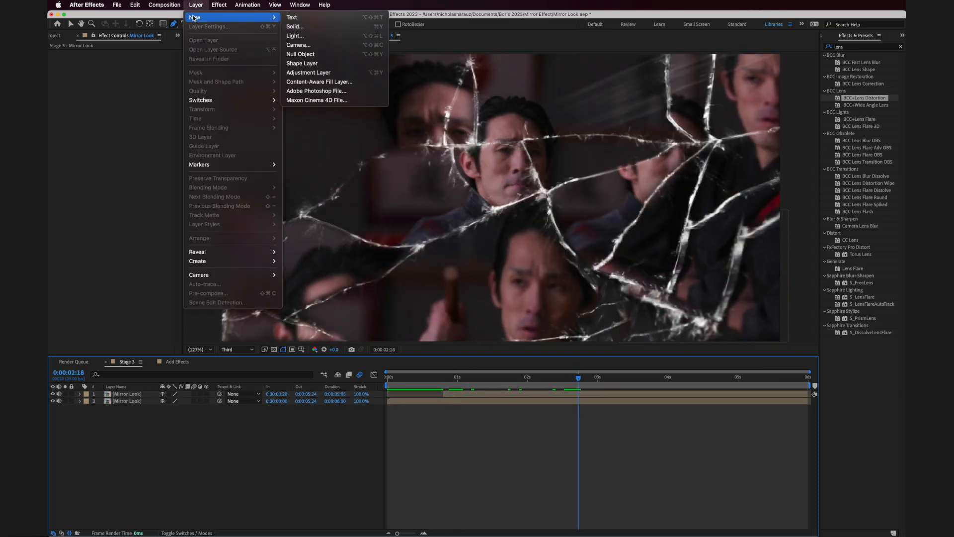
{"action": "left_click", "coordinate": [312, 72]}
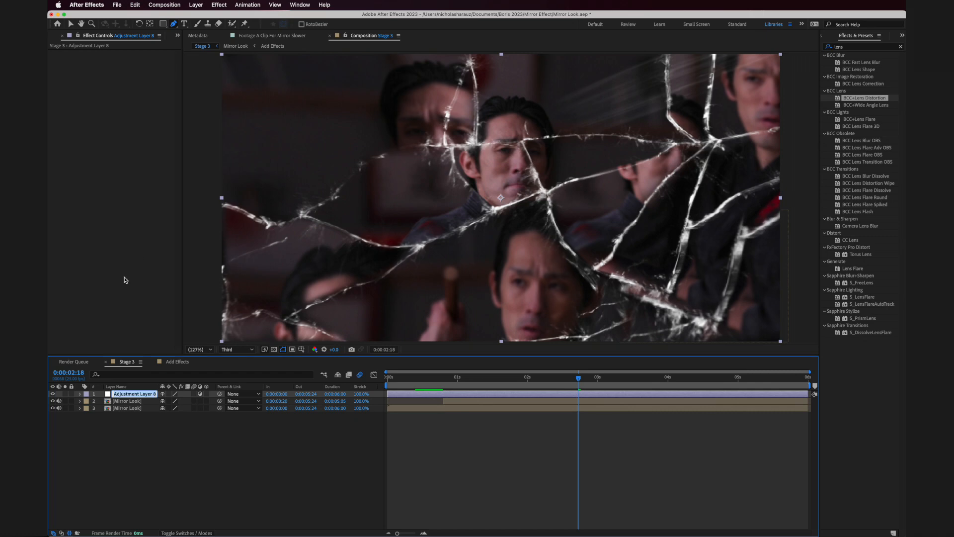
{"action": "type", "text": "Pr"}
{"action": "type", "text": "ism and Final Distort"}
{"action": "key", "text": "Return"}
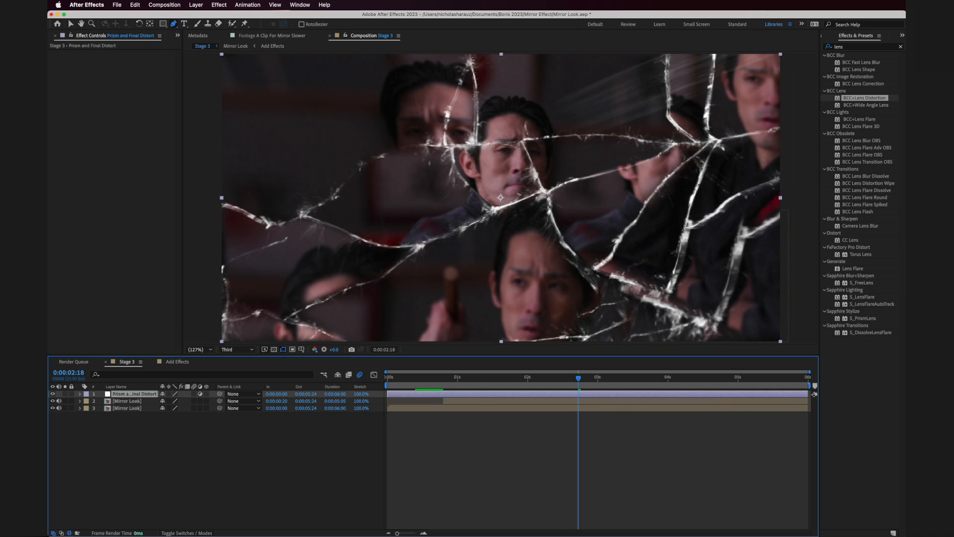
- Trim the Prism and Final Distort adjustment layer to start at 0:00:00:10
{"action": "left_click", "coordinate": [407, 379]}
{"action": "left_click_drag", "start_coordinate": [407, 380], "coordinate": [416, 383]}
{"action": "key", "text": "alt+bracketleft"}
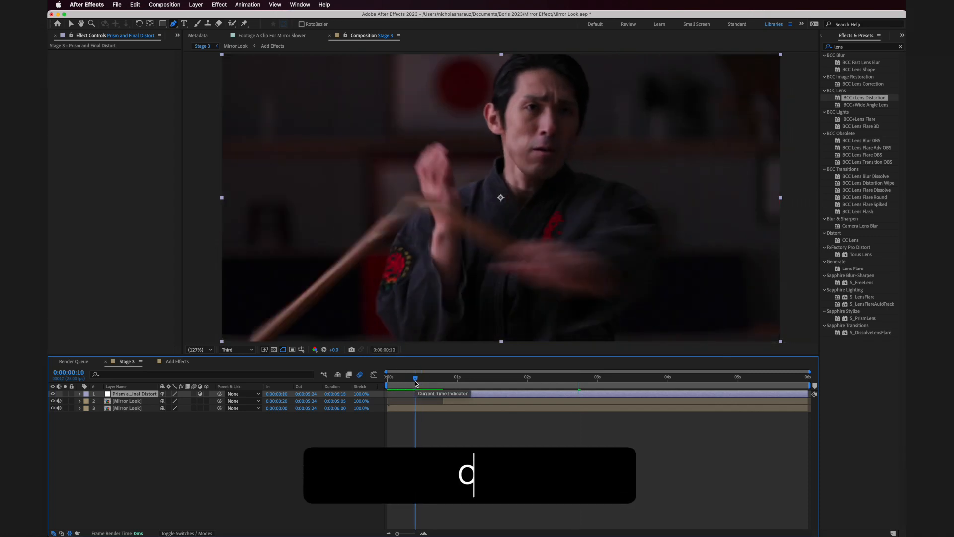
- Find the BCC+Prism effect, add it to the Prism and Final Distort layer and check it at 0:00:01:14
{"action": "left_click", "coordinate": [847, 47]}
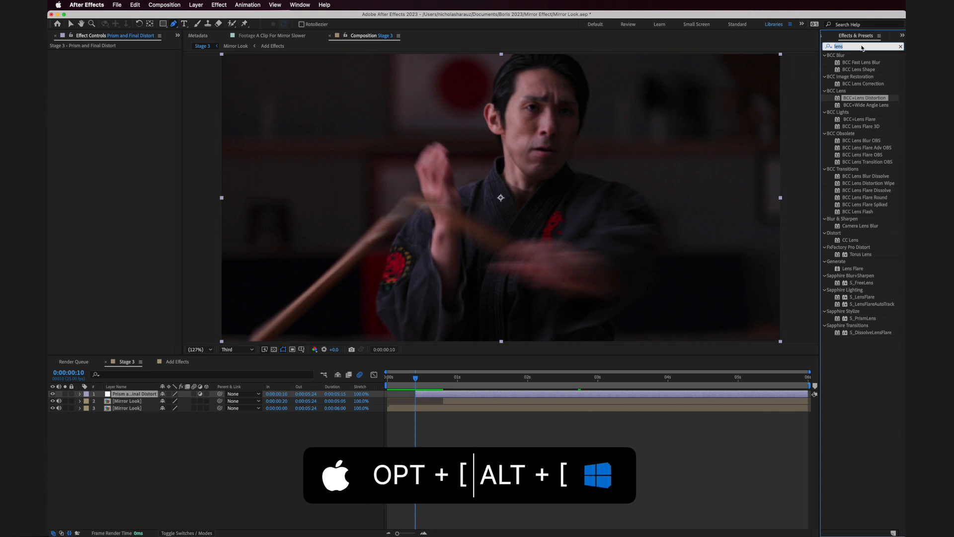
{"action": "type", "text": "prism"}
{"action": "left_click", "coordinate": [865, 63]}
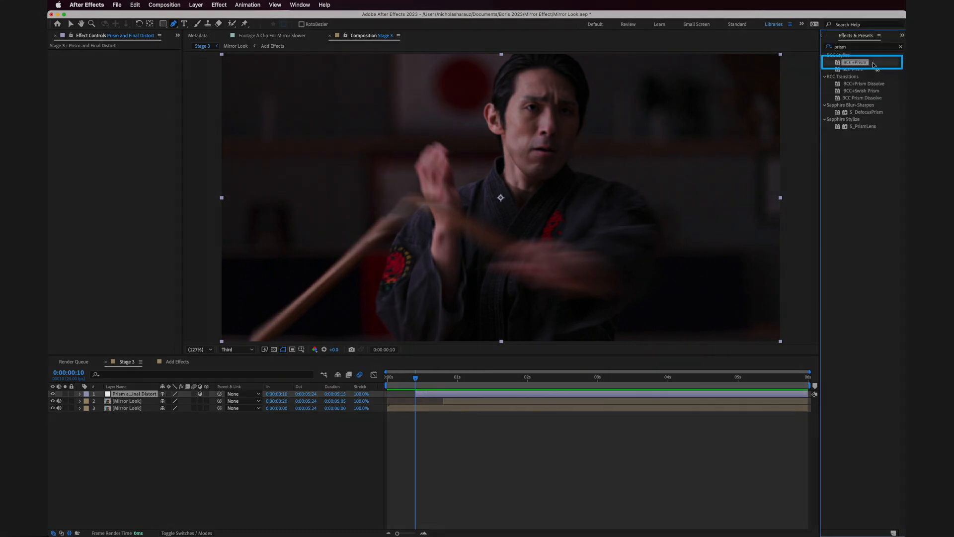
{"action": "left_click_drag", "start_coordinate": [875, 65], "coordinate": [637, 127]}
{"action": "left_click_drag", "start_coordinate": [458, 377], "coordinate": [497, 383]}
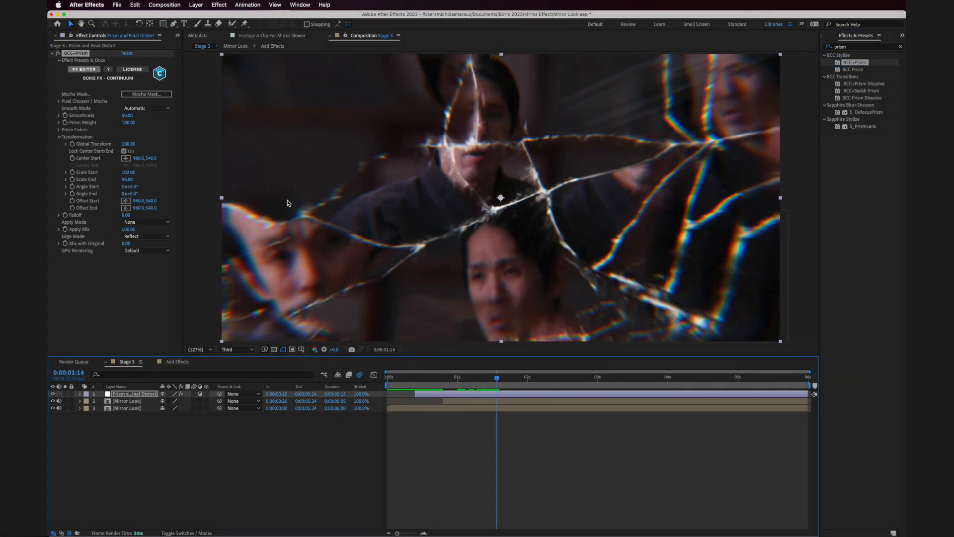
- Compare prism presets such as Slight Spin, Tunnel and Bright Lights Diagonal L in the FX Editor, and apply 00. Default
{"action": "left_click", "coordinate": [86, 69]}
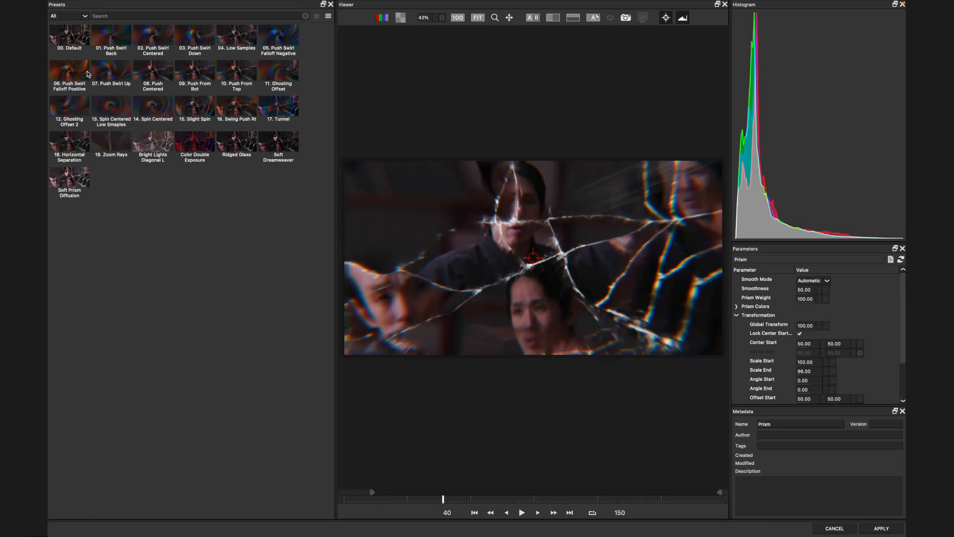
{"action": "left_click", "coordinate": [193, 109]}
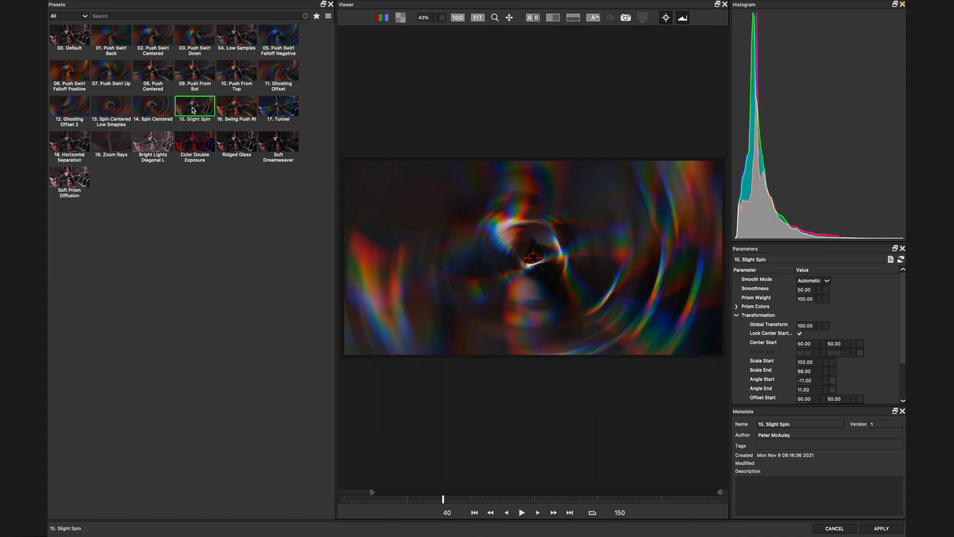
{"action": "left_click", "coordinate": [229, 111]}
{"action": "left_click", "coordinate": [281, 103]}
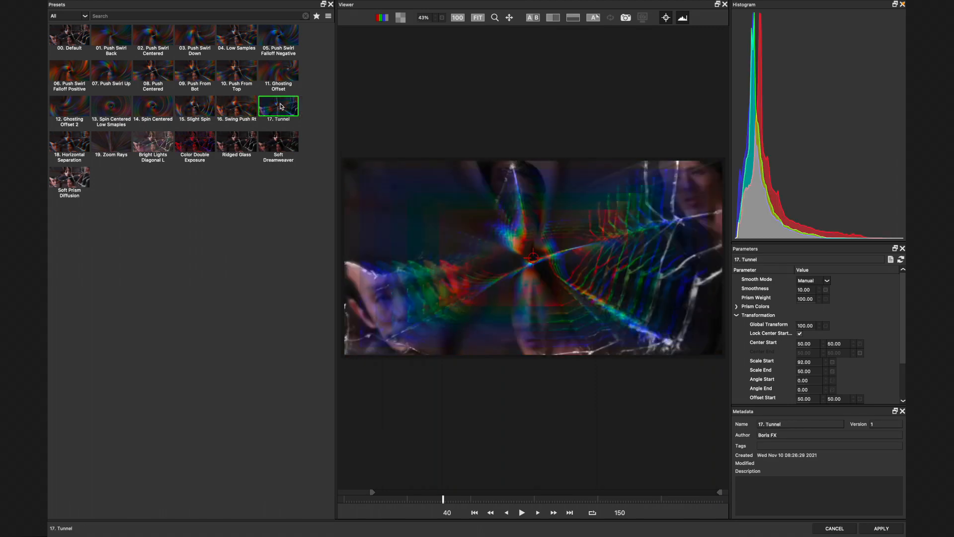
{"action": "left_click", "coordinate": [242, 68]}
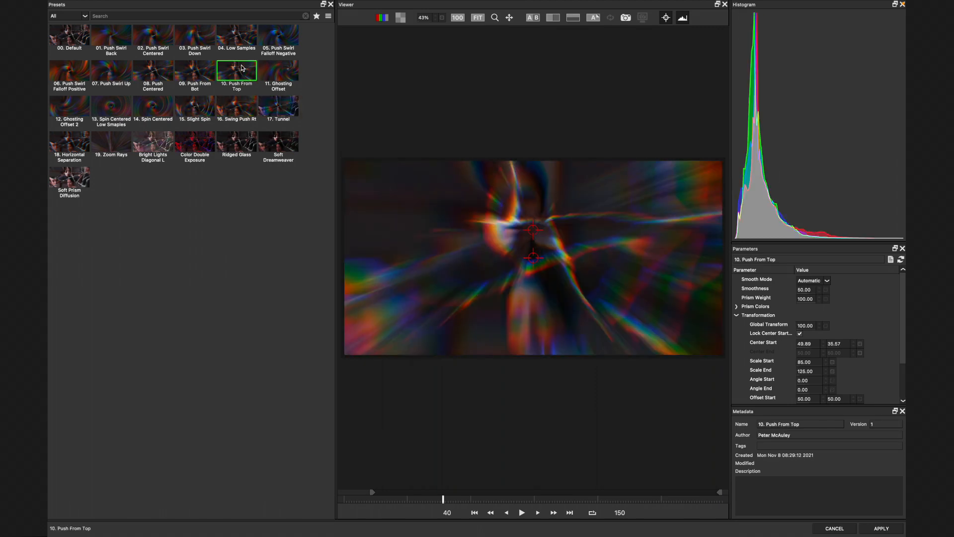
{"action": "left_click", "coordinate": [154, 147]}
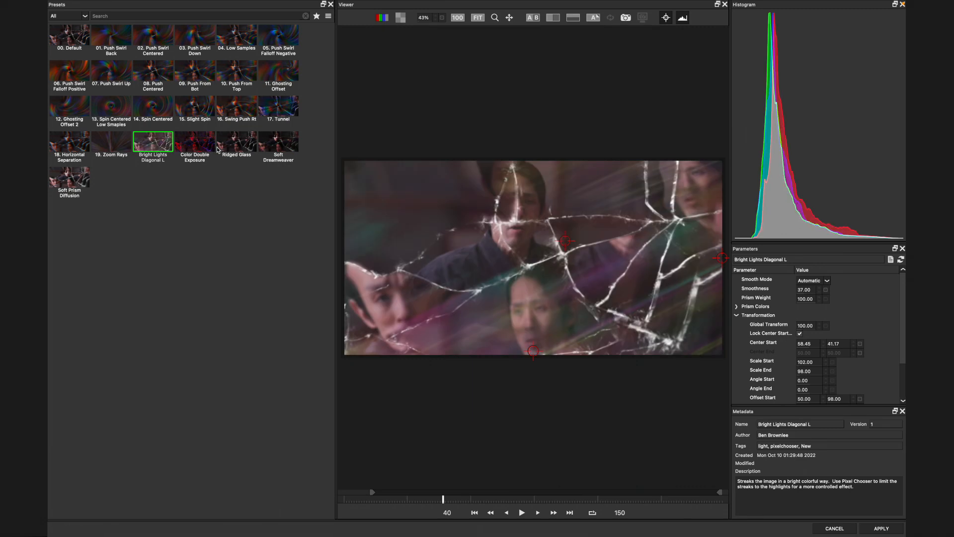
{"action": "left_click", "coordinate": [69, 30]}
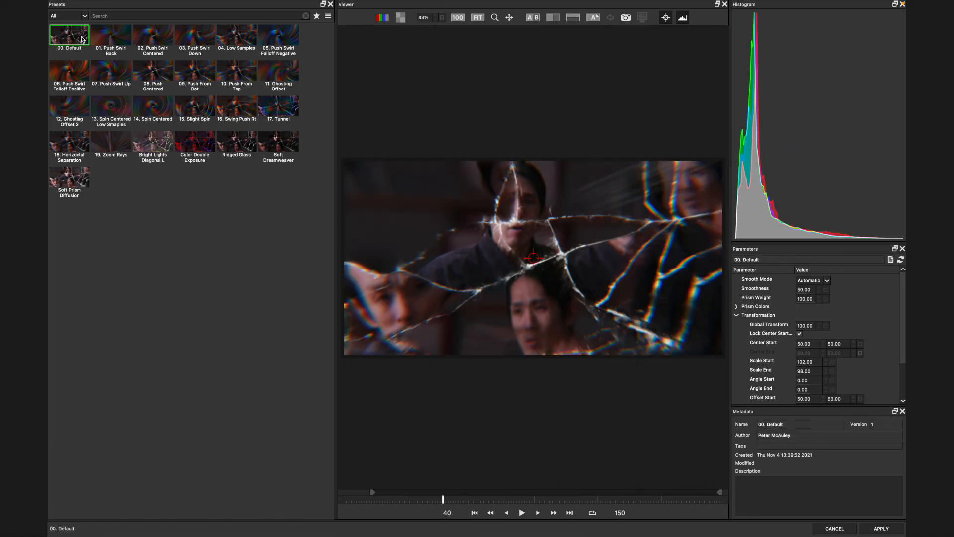
{"action": "left_click", "coordinate": [881, 529]}
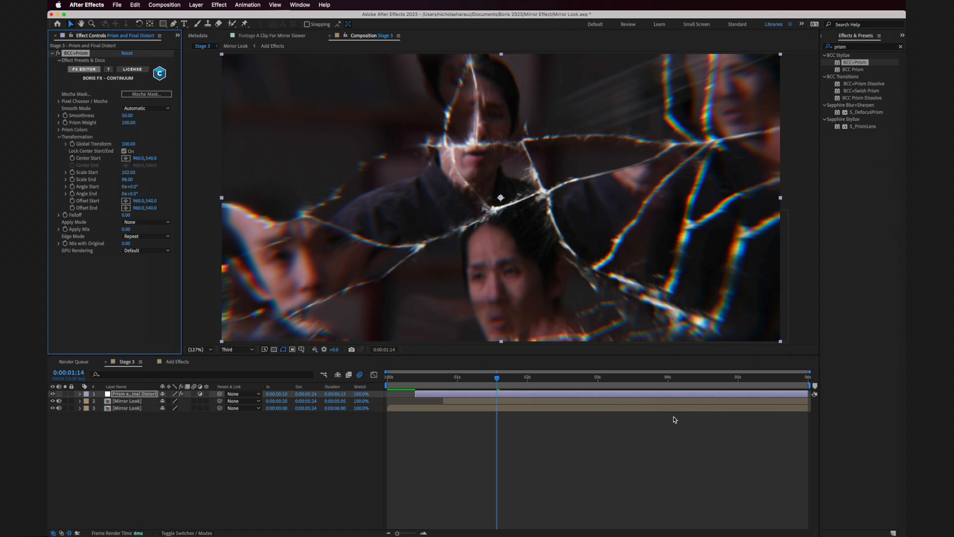
{"action": "left_click_drag", "start_coordinate": [495, 378], "coordinate": [457, 378]}
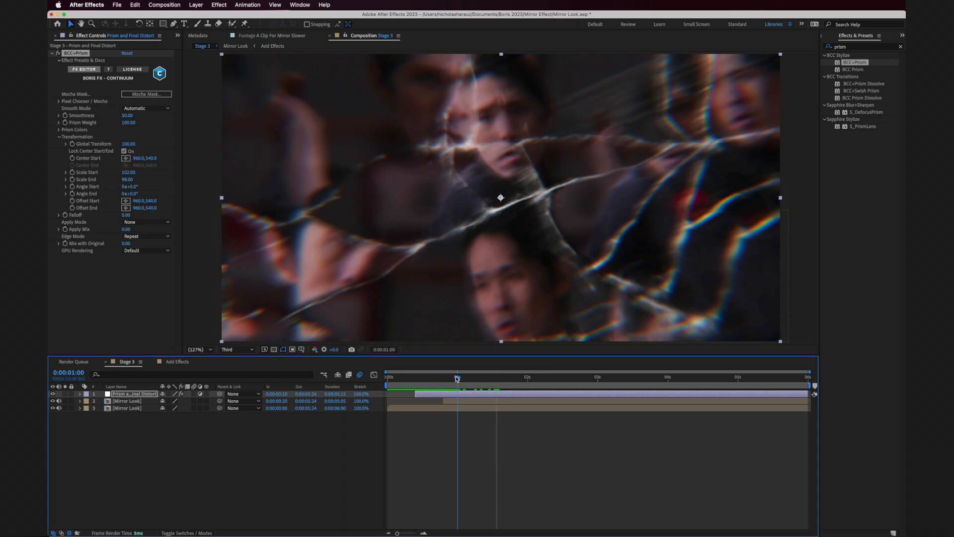
- At 0:00:00:10, start keyframing Prism Weight at 0 and Scale End at 98 on the Prism and Final Distort layer
{"action": "left_click_drag", "start_coordinate": [458, 379], "coordinate": [416, 379]}
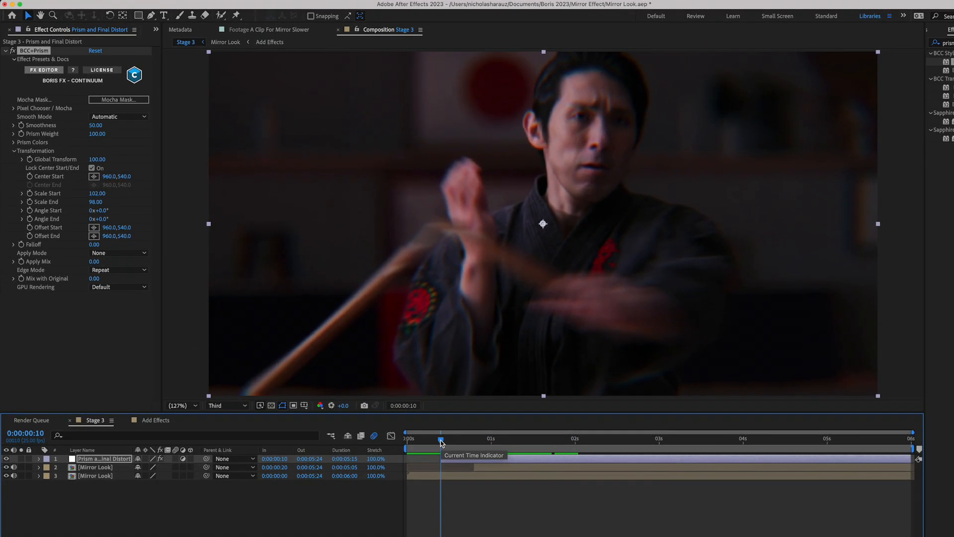
{"action": "left_click", "coordinate": [20, 134]}
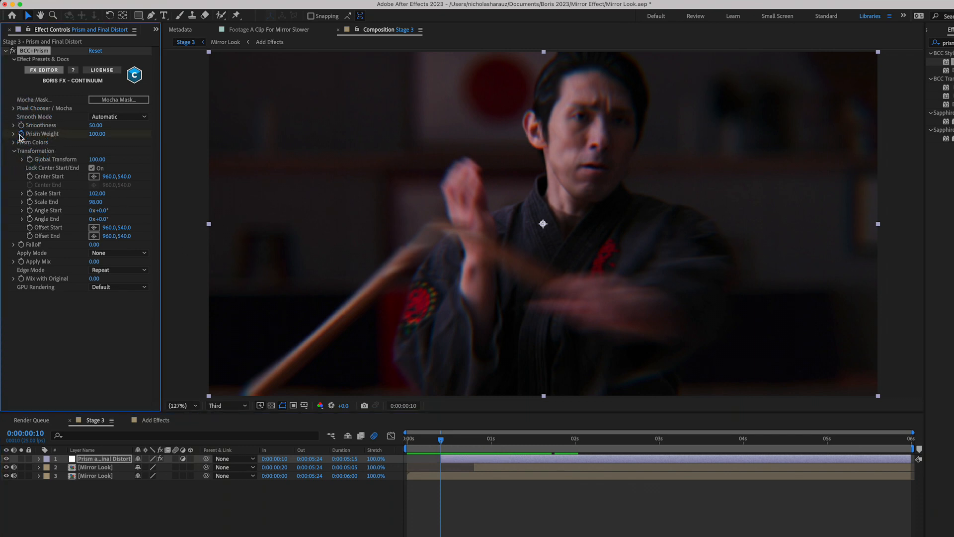
{"action": "left_click", "coordinate": [97, 134]}
{"action": "type", "text": "0"}
{"action": "key", "text": "Return"}
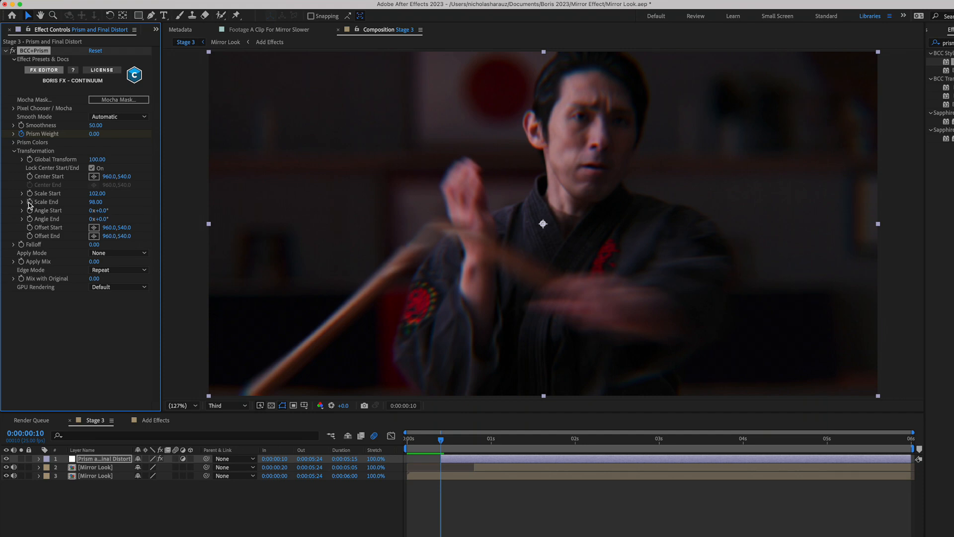
{"action": "left_click", "coordinate": [30, 203]}
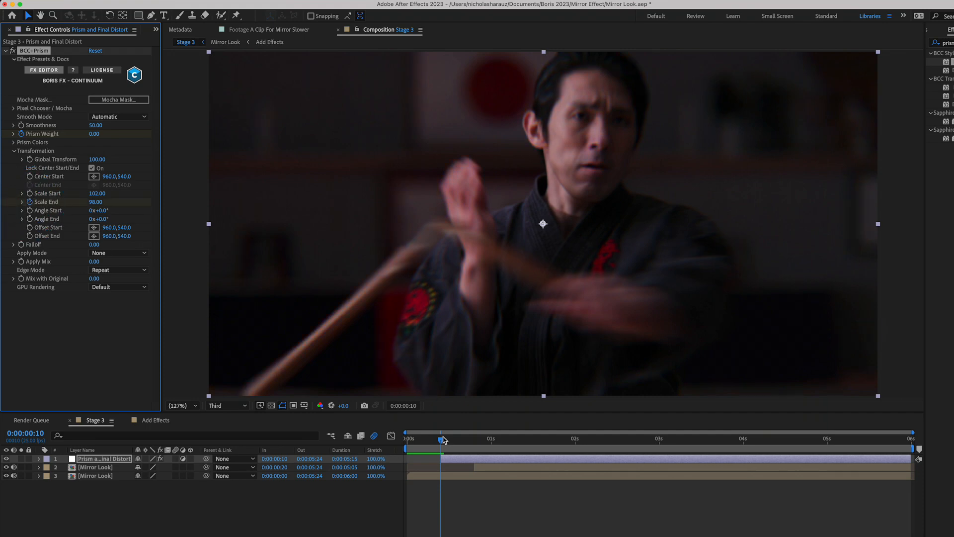
- At 0:00:01:00, raise the Prism Weight to 99 and lower Scale End to 82
{"action": "left_click_drag", "start_coordinate": [442, 438], "coordinate": [493, 441]}
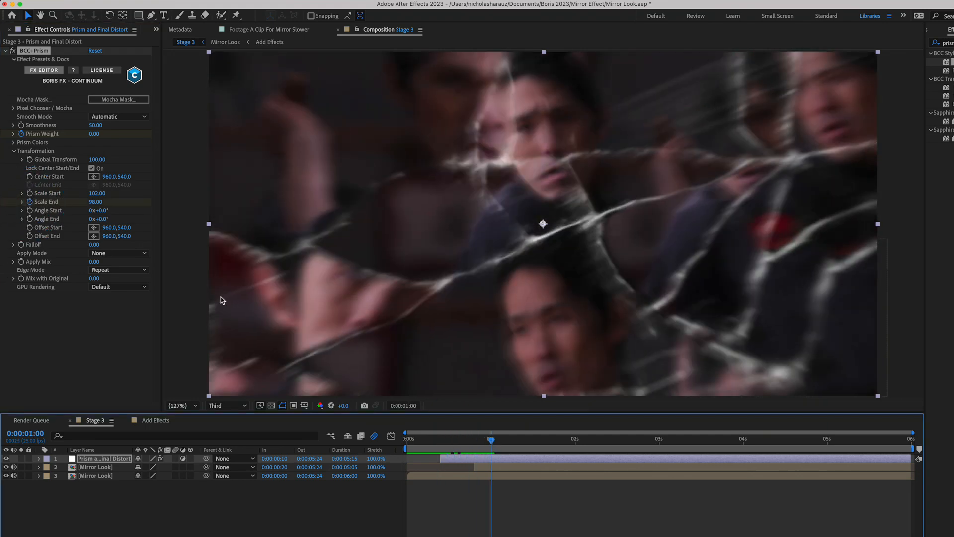
{"action": "left_click_drag", "start_coordinate": [96, 134], "coordinate": [241, 140]}
{"action": "left_click_drag", "start_coordinate": [95, 134], "coordinate": [94, 134]}
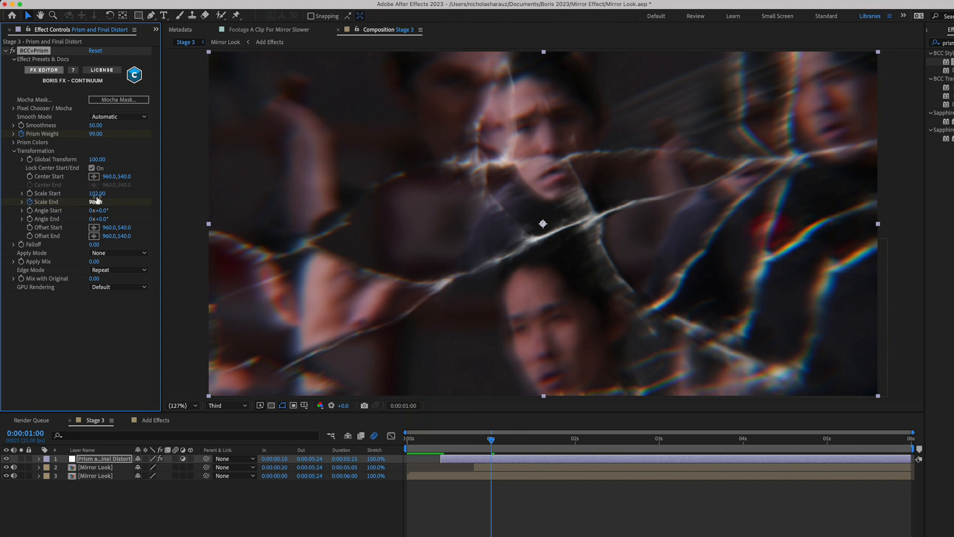
{"action": "left_click", "coordinate": [14, 143]}
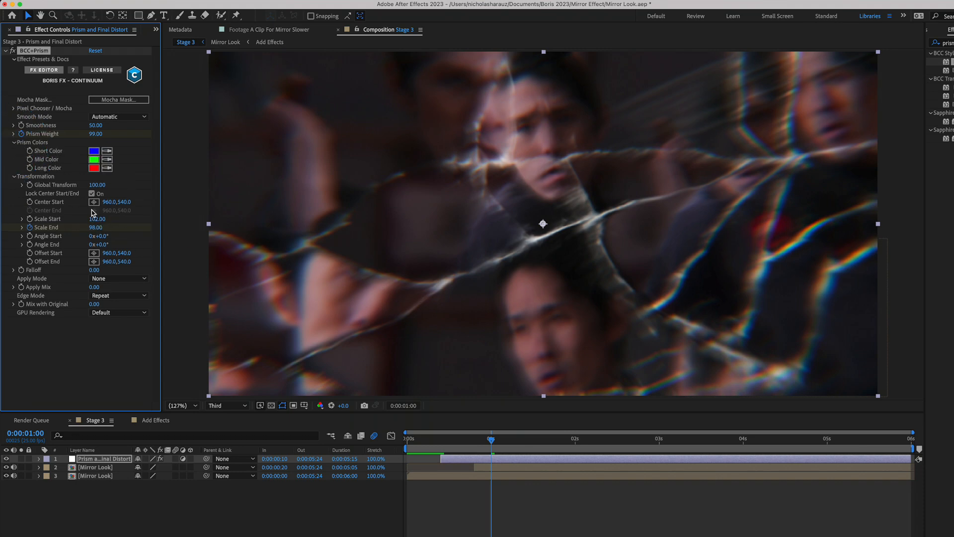
{"action": "left_click_drag", "start_coordinate": [95, 227], "coordinate": [98, 234]}
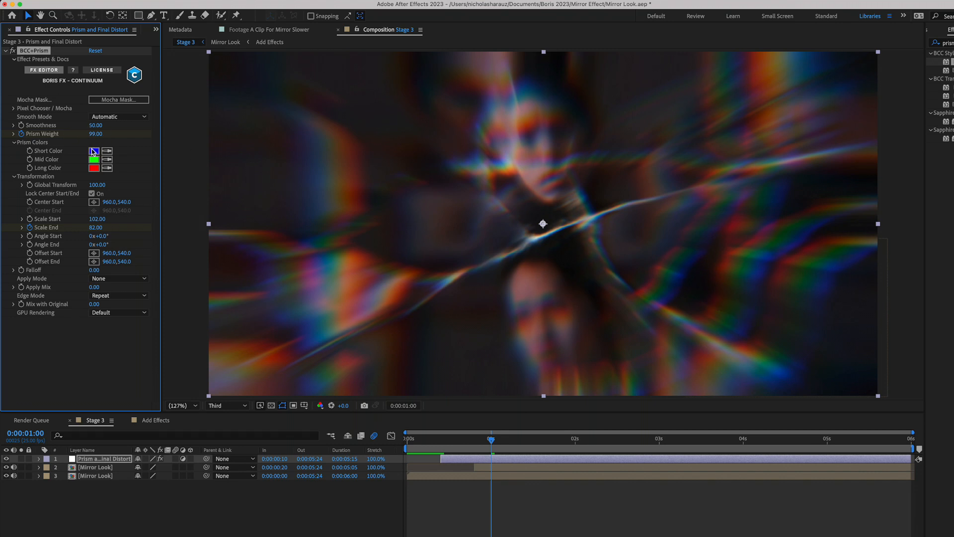
- Change the prism's Short Color to magenta, FF00E6
{"action": "left_click", "coordinate": [93, 152]}
{"action": "left_click", "coordinate": [278, 270]}
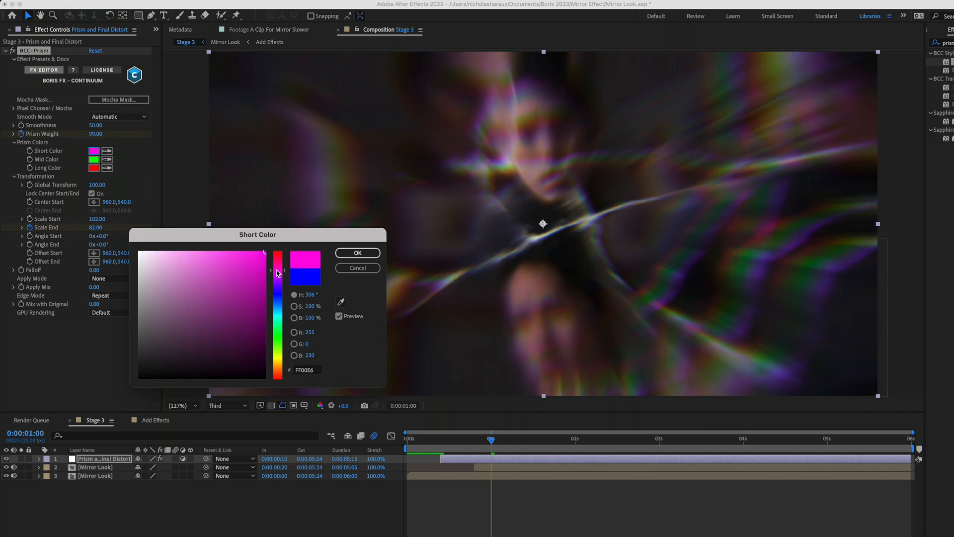
{"action": "left_click", "coordinate": [358, 252]}
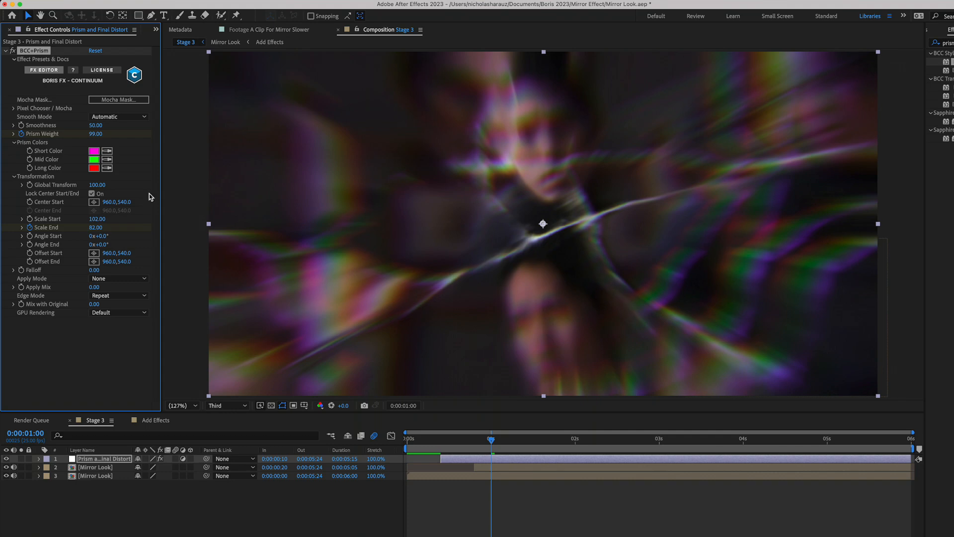
- At 0:00:01:10, set Scale End to 95 and Prism Weight to 75
{"action": "left_click_drag", "start_coordinate": [491, 439], "coordinate": [525, 441]}
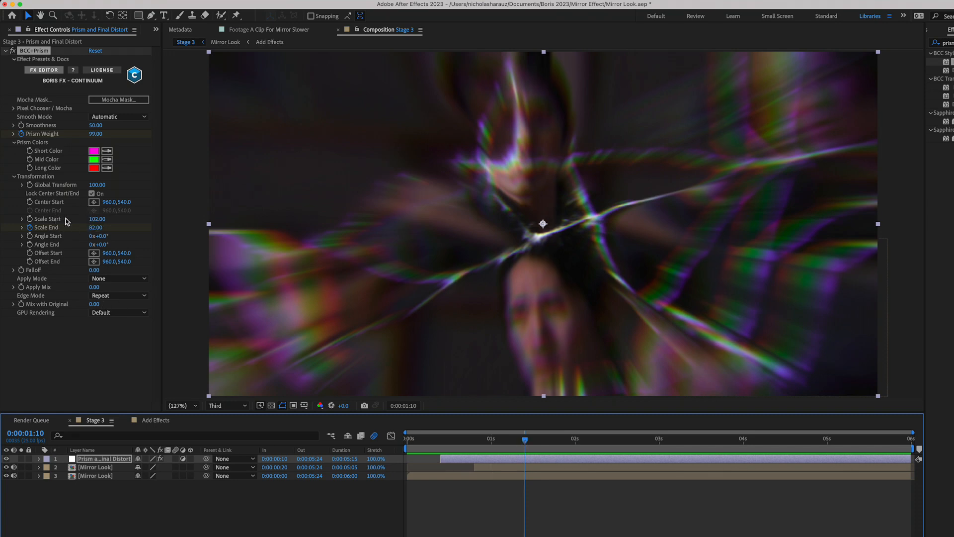
{"action": "left_click", "coordinate": [92, 227]}
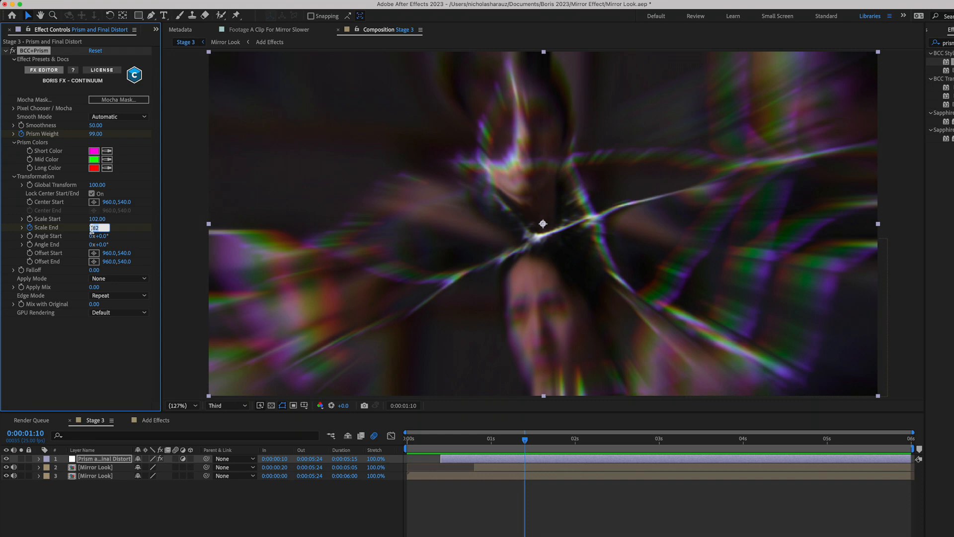
{"action": "key", "text": "Return"}
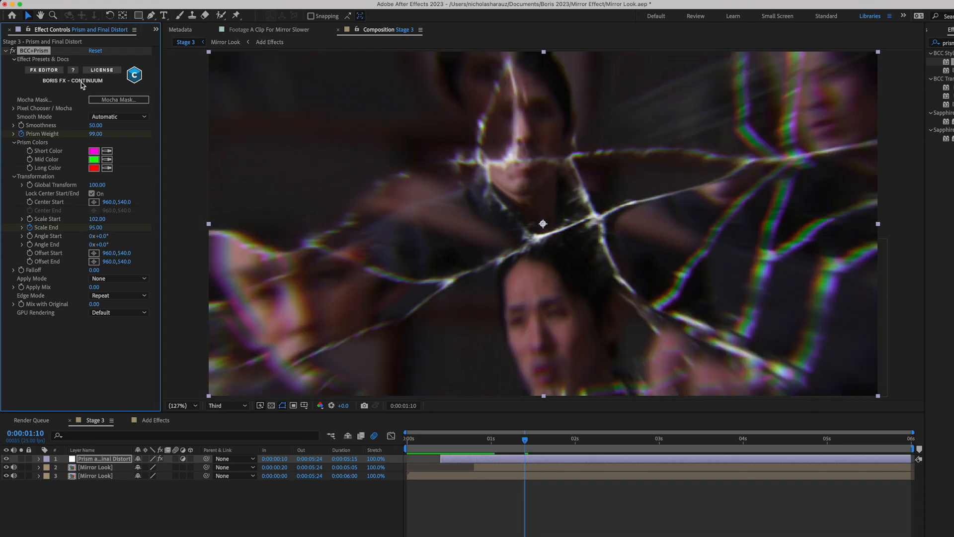
{"action": "left_click", "coordinate": [96, 134]}
{"action": "type", "text": "75"}
{"action": "key", "text": "Return"}
- Play back the prism animation from the start of the composition
{"action": "left_click", "coordinate": [445, 441]}
{"action": "left_click_drag", "start_coordinate": [439, 446], "coordinate": [353, 442]}
{"action": "key", "text": "space"}
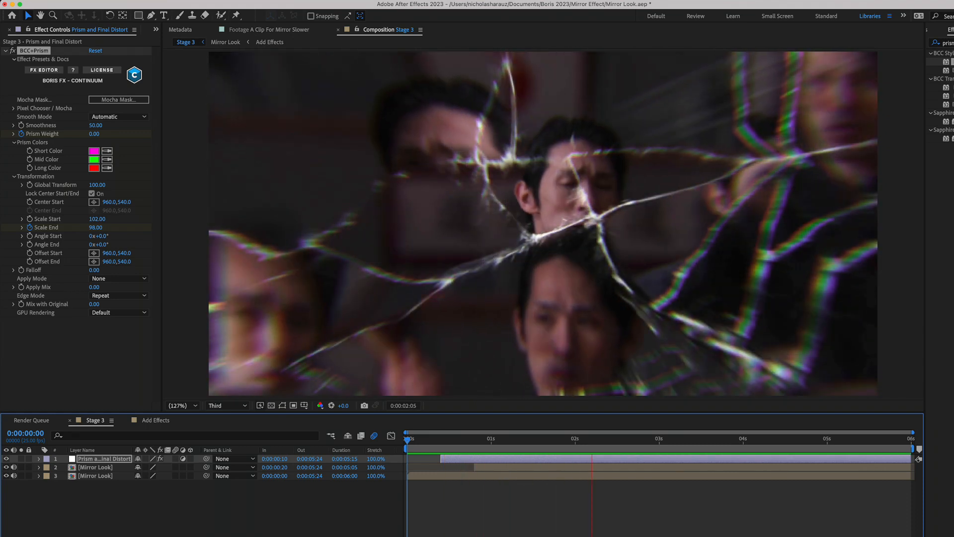
{"action": "key", "text": "space"}
- At 0:00:01:11, find BCC+Lens Distortion, add it to the Prism and Final Distort layer and set its Distortion to -1
{"action": "left_click_drag", "start_coordinate": [484, 437], "coordinate": [530, 447]}
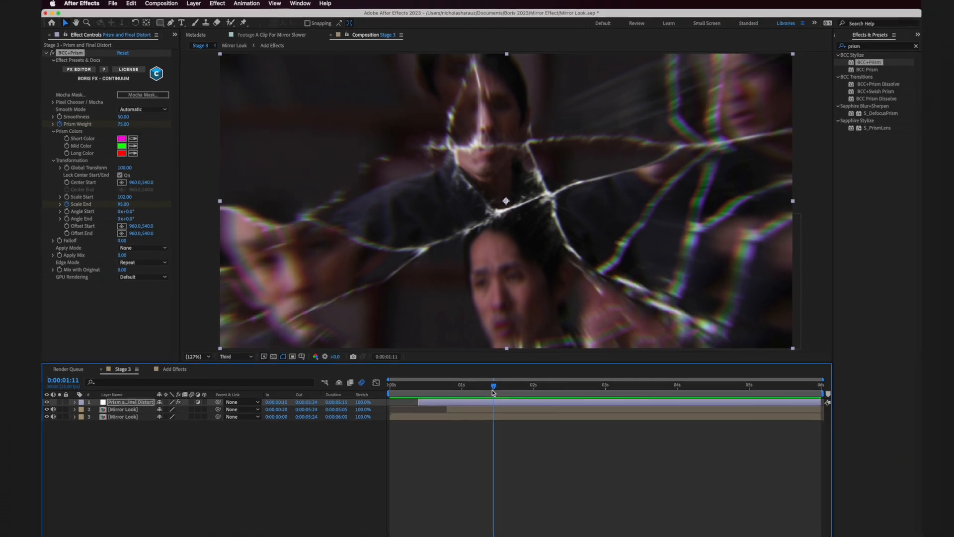
{"action": "left_click", "coordinate": [861, 46]}
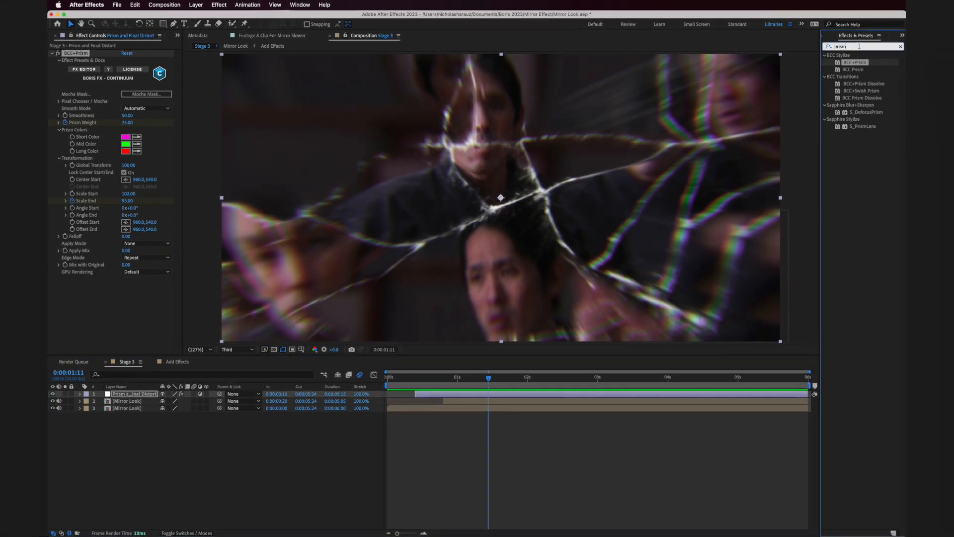
{"action": "key", "text": "BackSpace"}
{"action": "type", "text": "lens"}
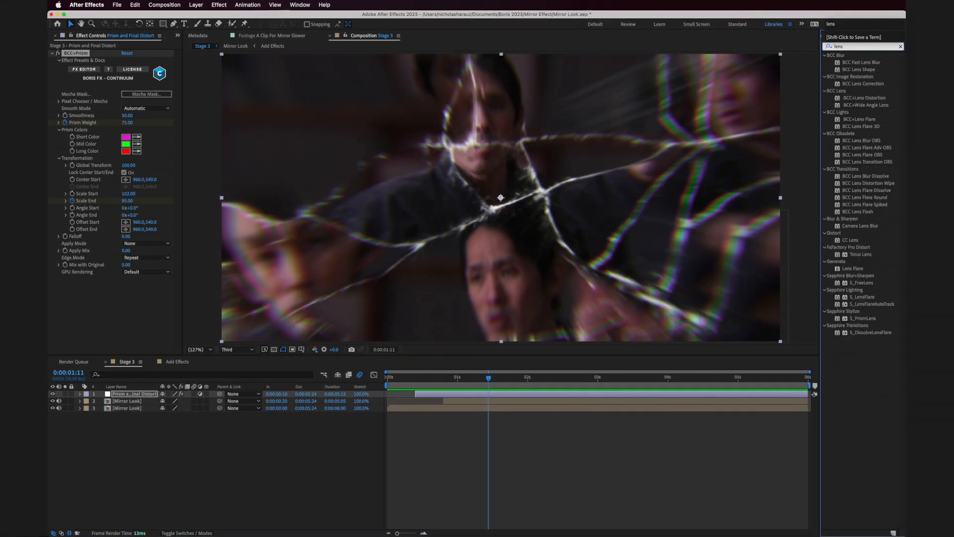
{"action": "left_click_drag", "start_coordinate": [865, 98], "coordinate": [114, 395]}
{"action": "key", "text": "Return"}
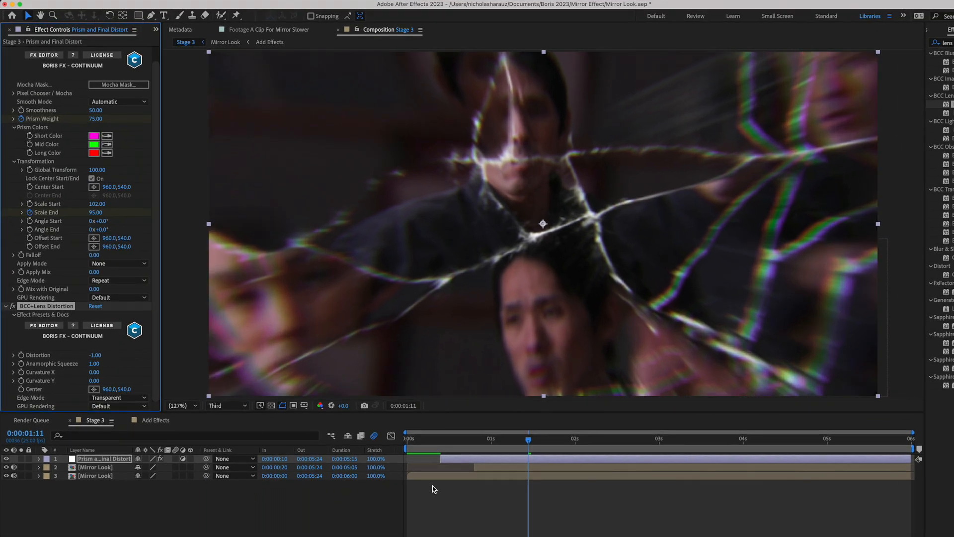
- Keyframe the lens Distortion from 0 at 0:00:00:10 to -1 at 0:00:01:00, and preview the animation
{"action": "left_click", "coordinate": [441, 451]}
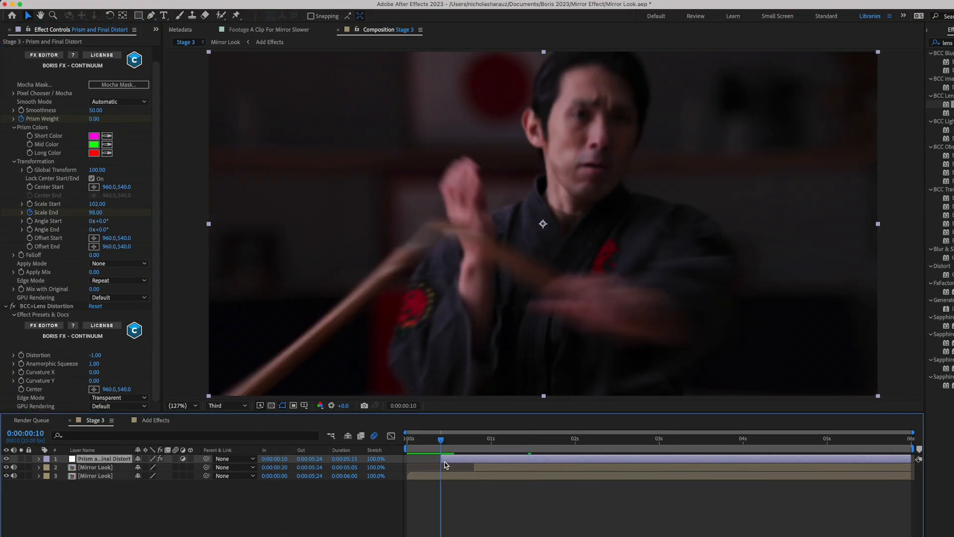
{"action": "left_click", "coordinate": [21, 354]}
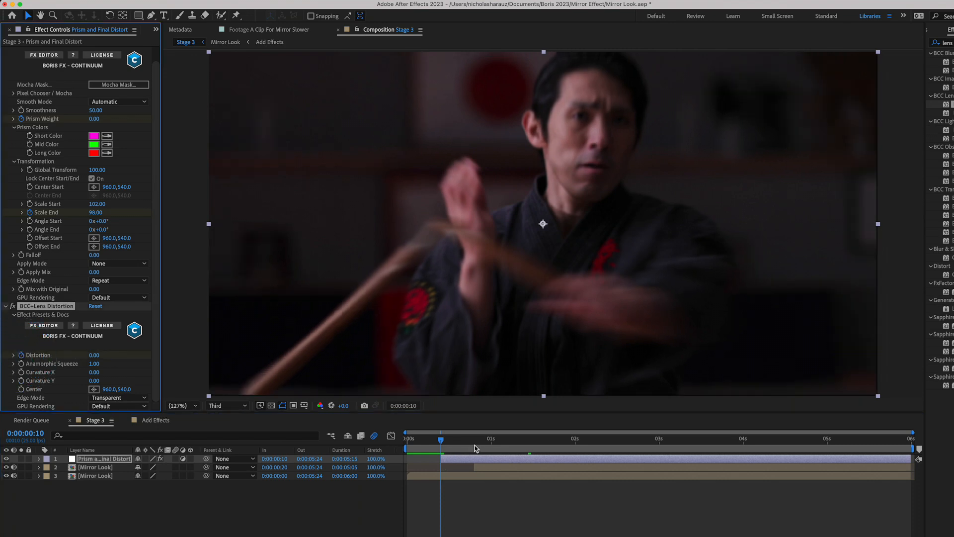
{"action": "left_click_drag", "start_coordinate": [475, 447], "coordinate": [491, 446]}
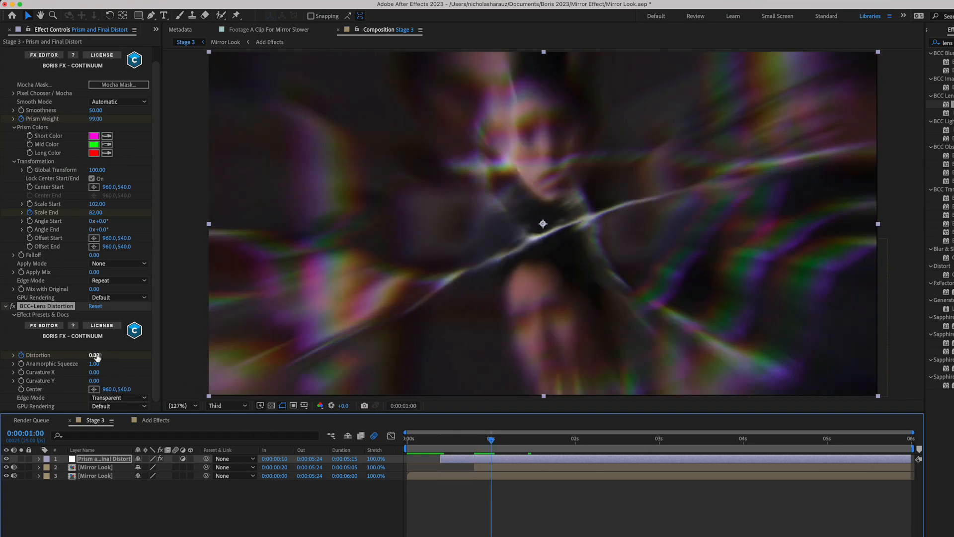
{"action": "left_click", "coordinate": [96, 355]}
{"action": "type", "text": "0"}
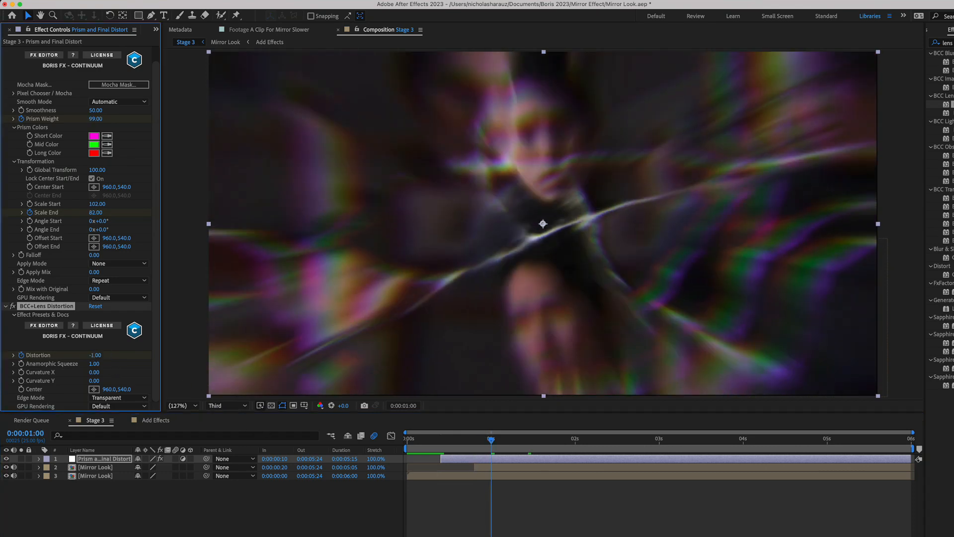
{"action": "left_click", "coordinate": [444, 439]}
{"action": "key", "text": "space"}
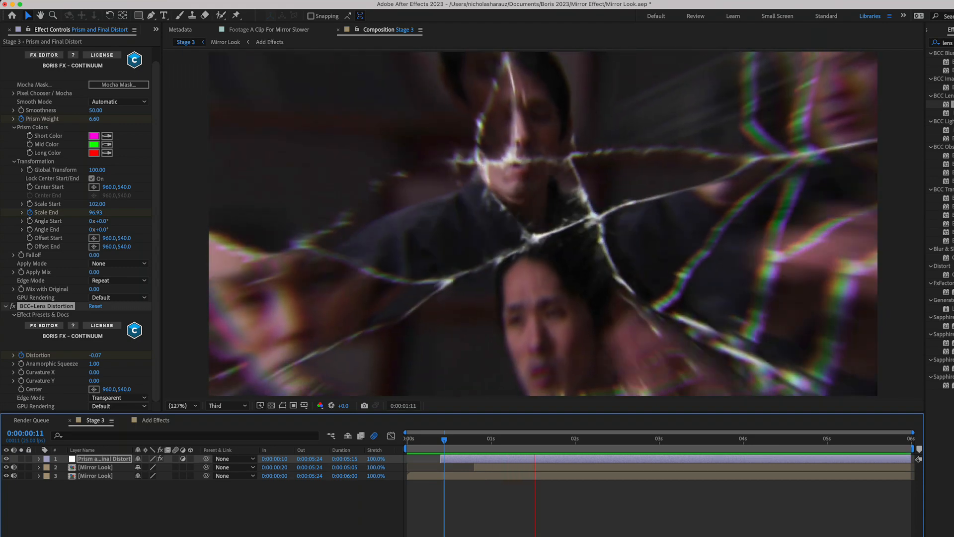